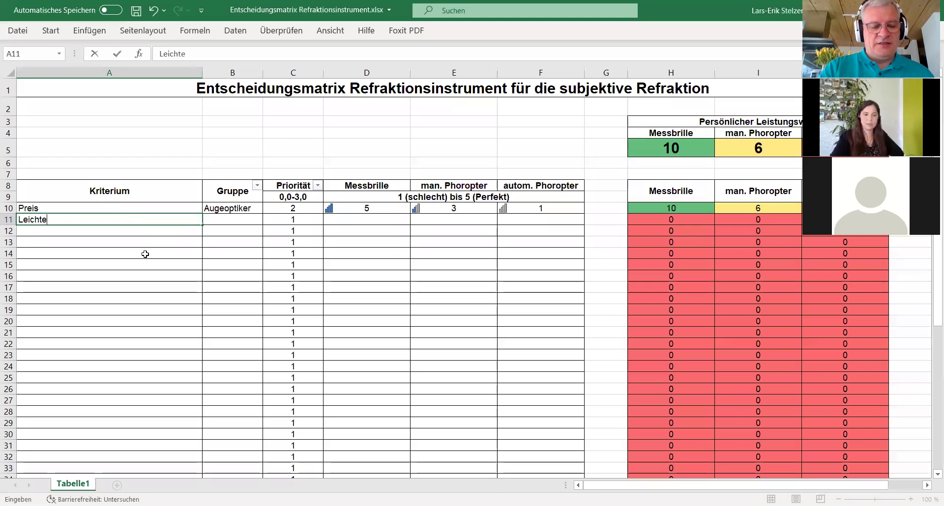
Step: Complete the criterion in cell A11 as "Leichtes handling"
text(h)
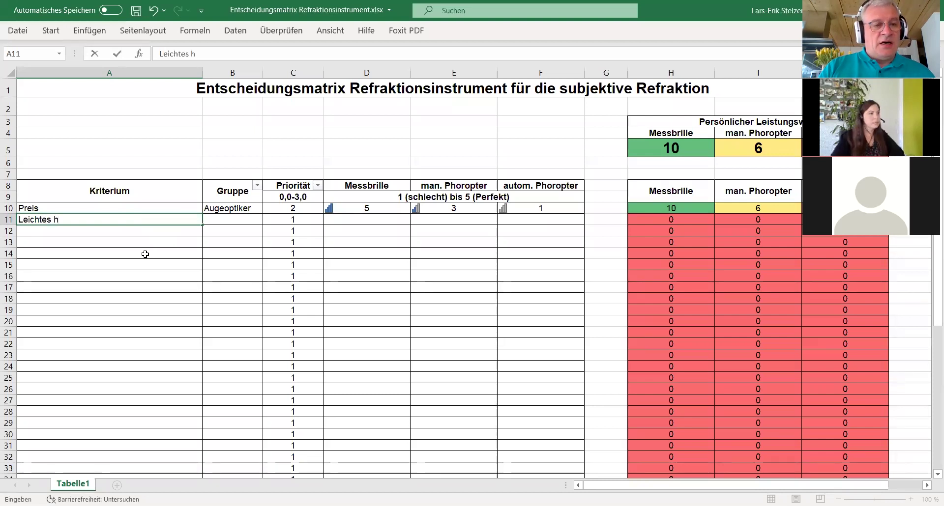
text(andlic)
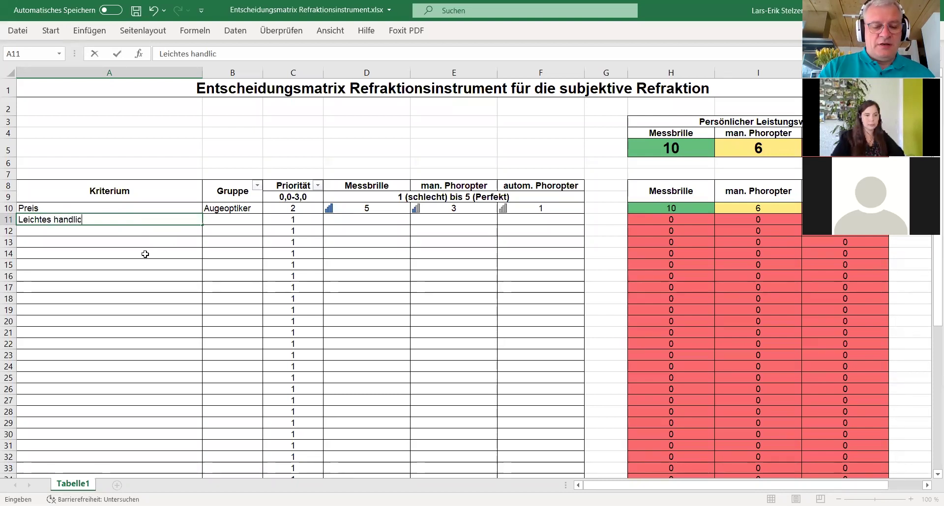
key(BackSpace)
text(ng)
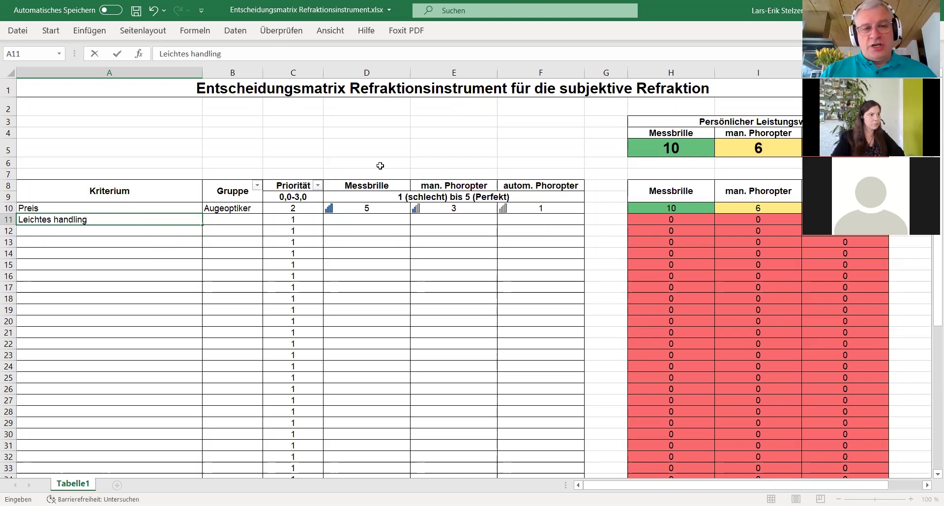
click(240, 221)
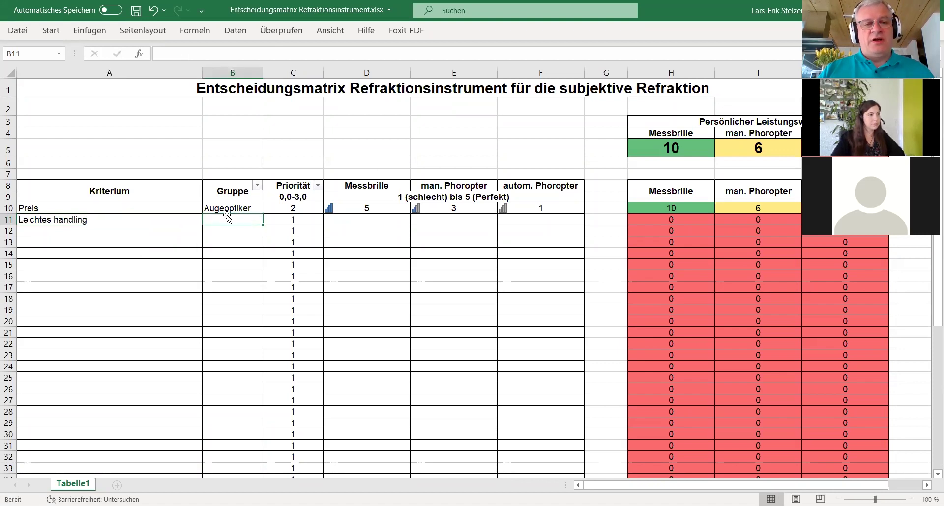
Step: Correct the group of the Preis criterion to "Augenoptiker" and assign the same group to Leichtes handling in B11
double_click(223, 208)
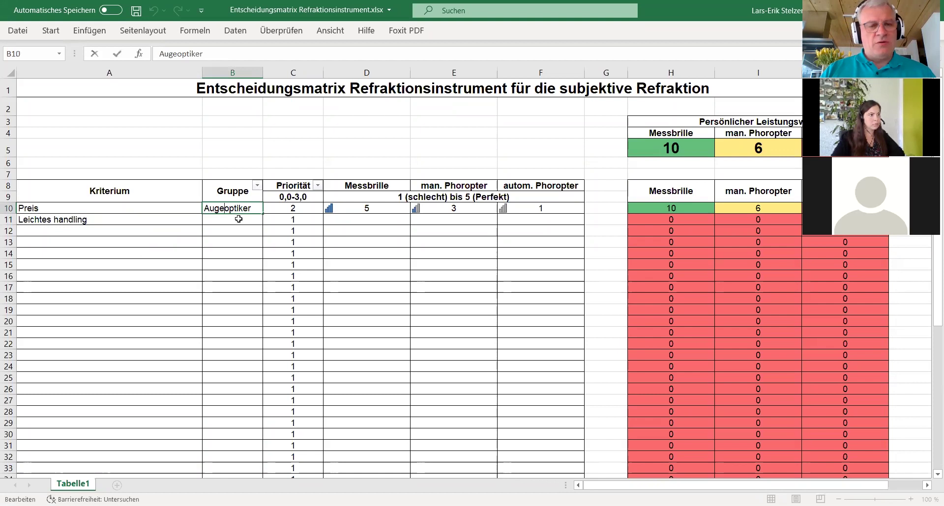
text(n)
click(236, 221)
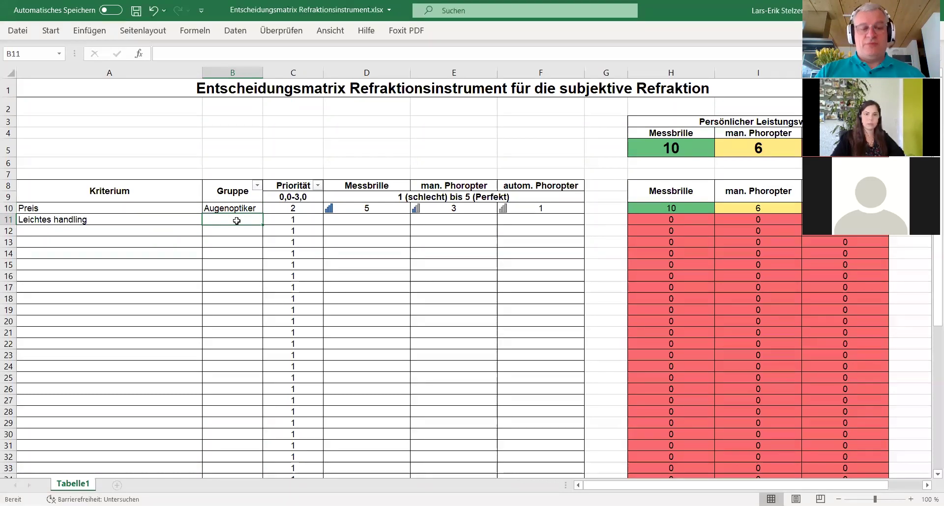
text(Au)
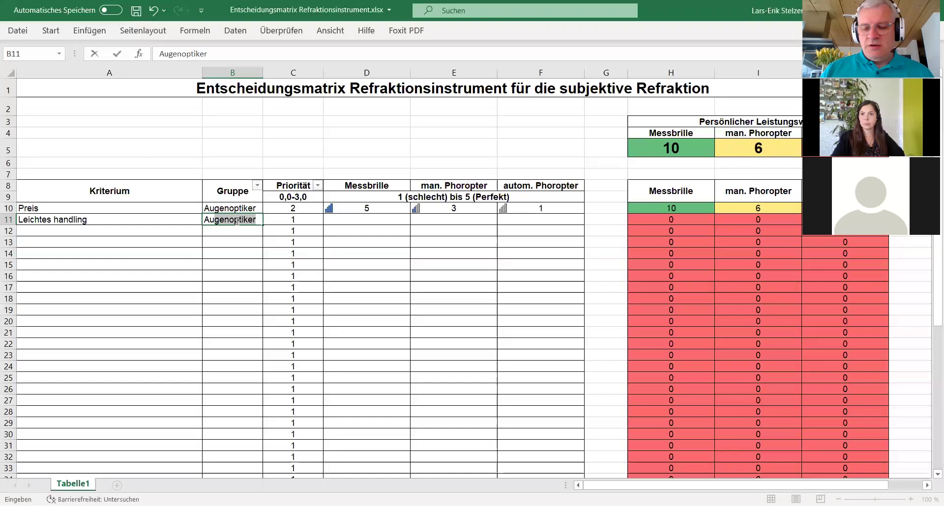
key(Return)
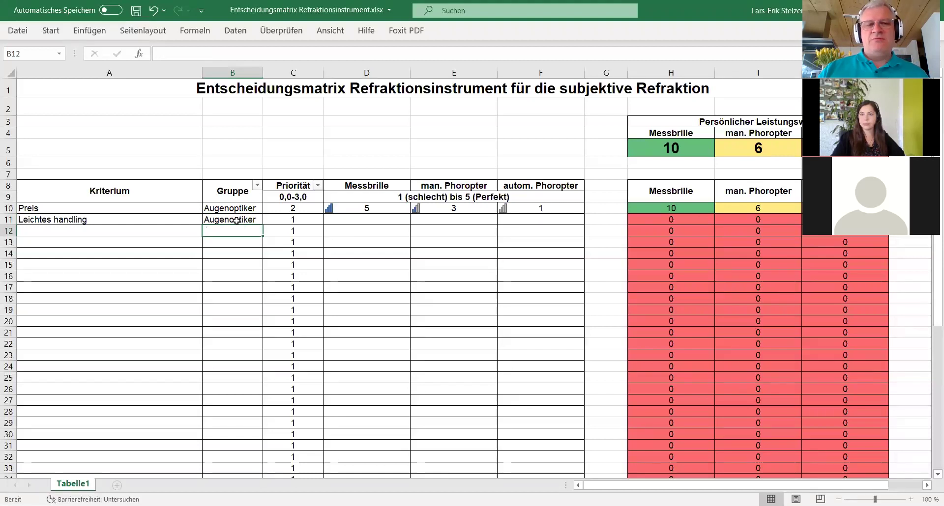
Step: Add the criterion "Komfort" in row 12 with the group "Kunde"
click(356, 221)
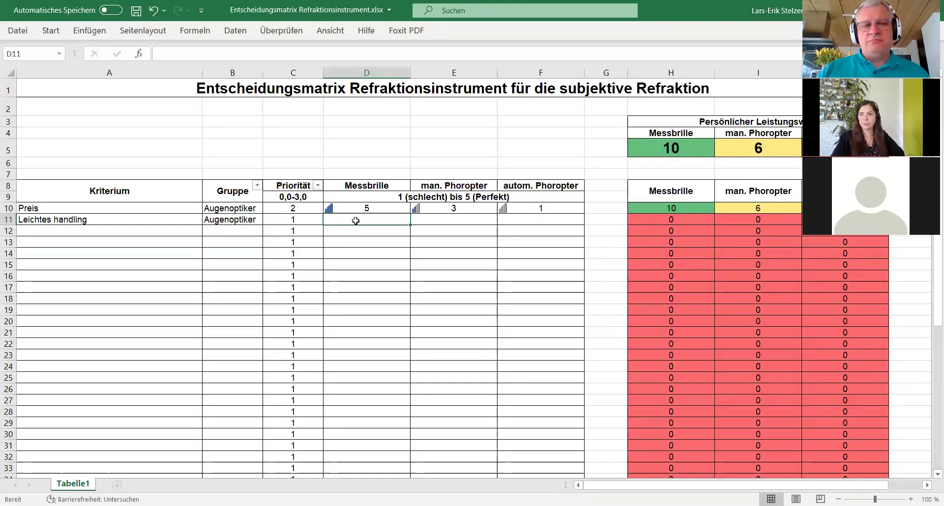
click(116, 232)
text(C)
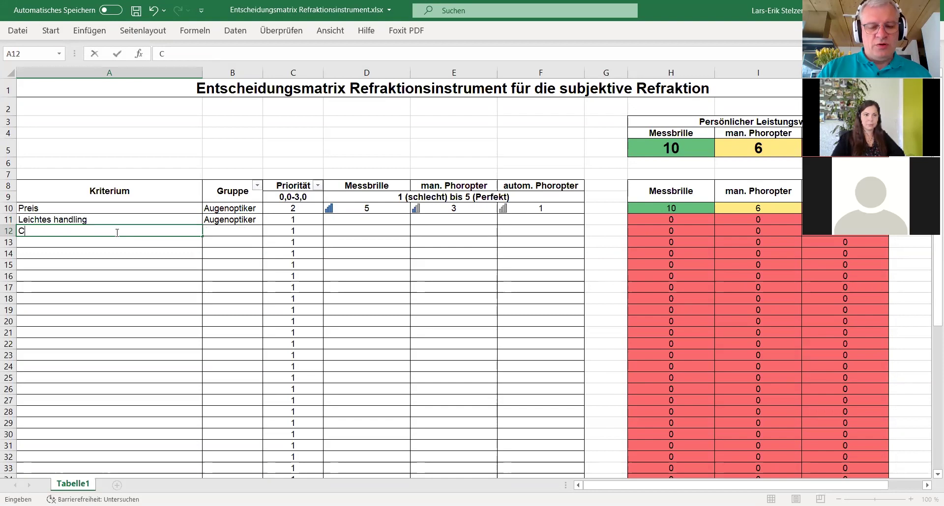
key(BackSpace)
text(Komfort)
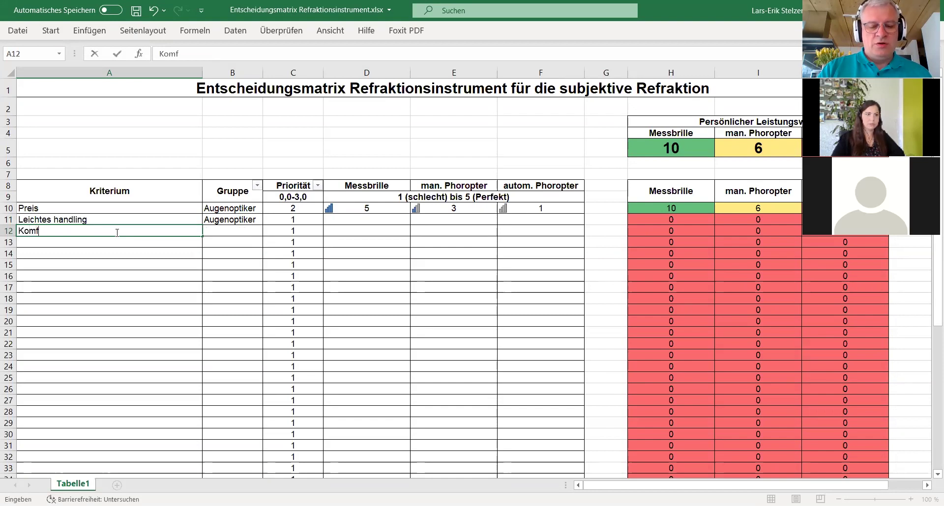
click(219, 233)
text(Kunde)
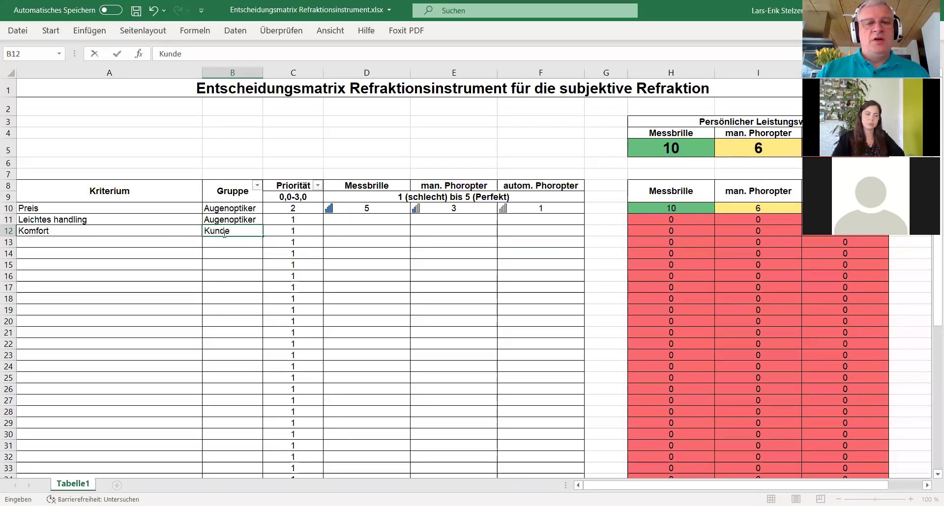
Step: Rate Leichtes handling in row 11 with 5 for autom. Phoropter, 4 for man. Phoropter and 2 for Messbrille
click(388, 223)
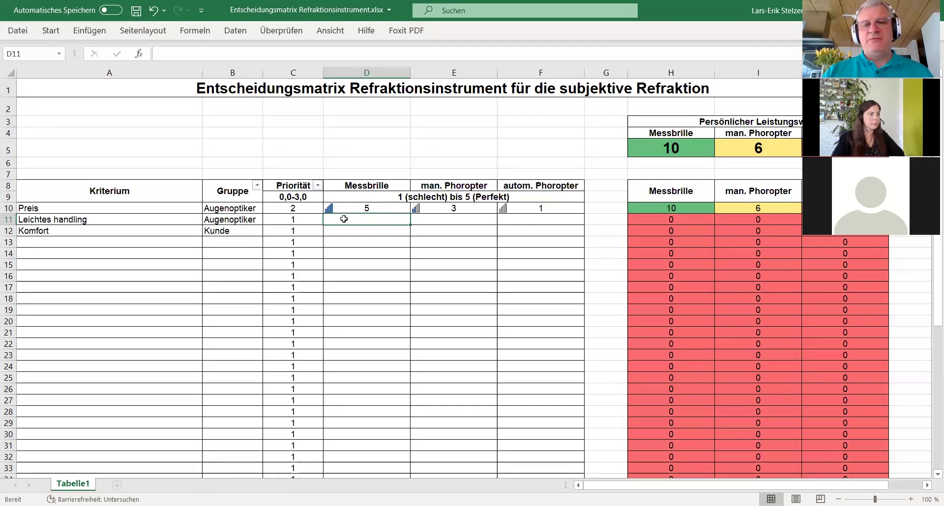
click(525, 221)
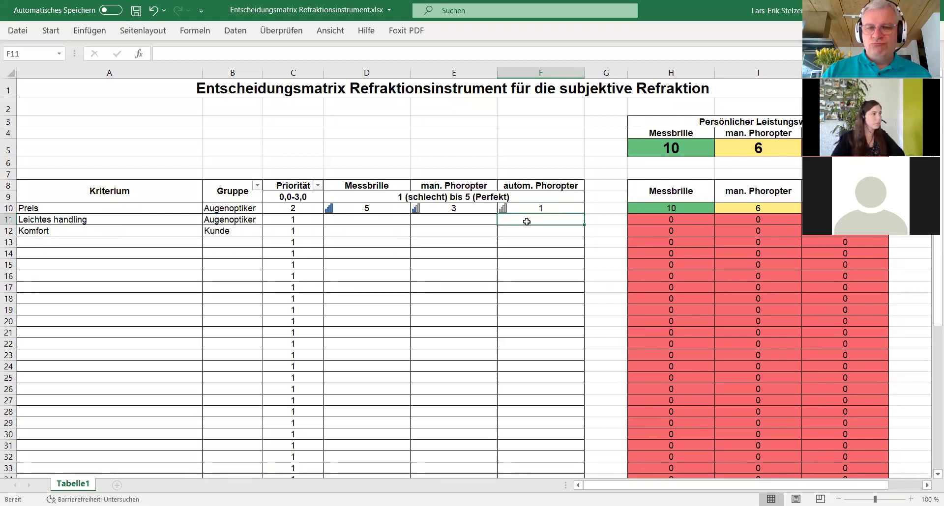
text(5)
click(459, 221)
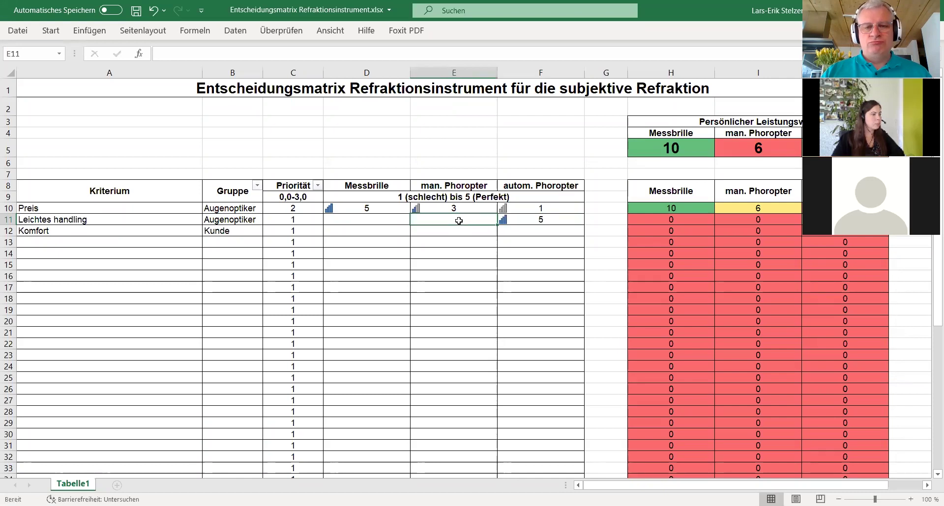
text(4)
click(376, 222)
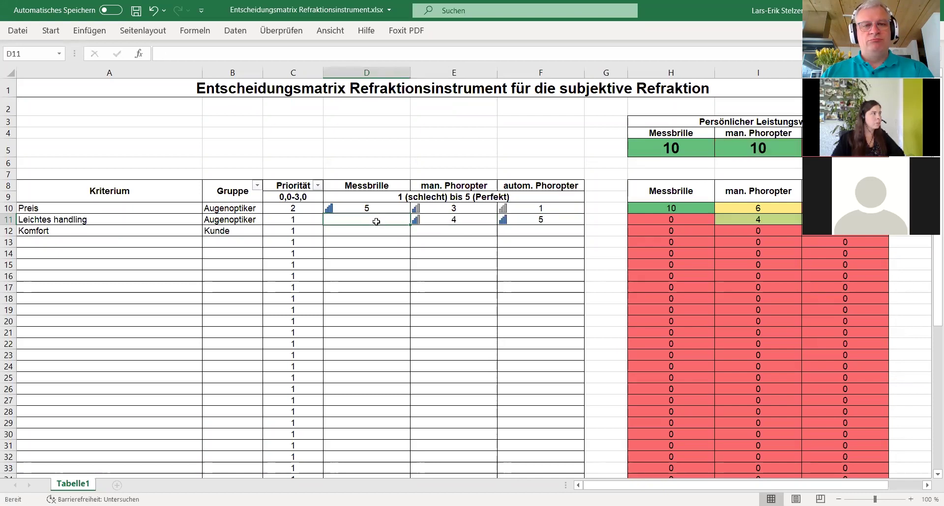
text(2)
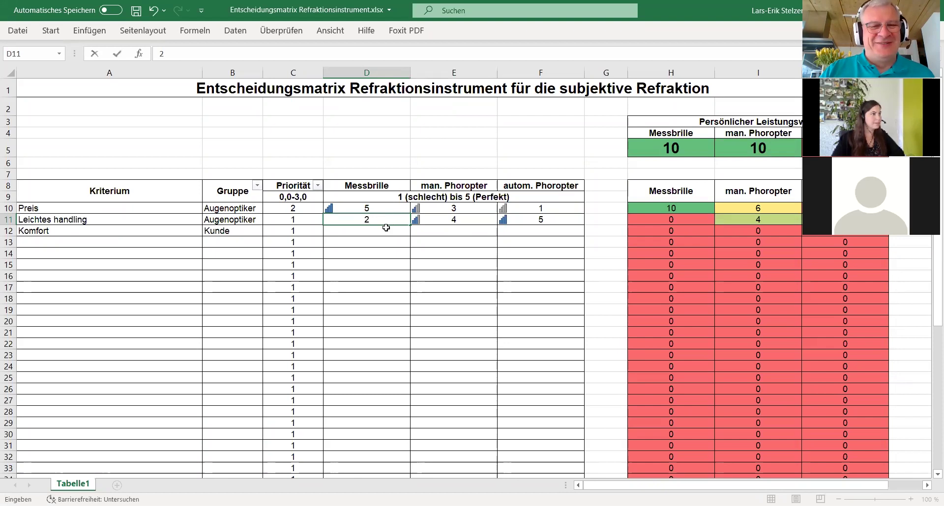
click(386, 229)
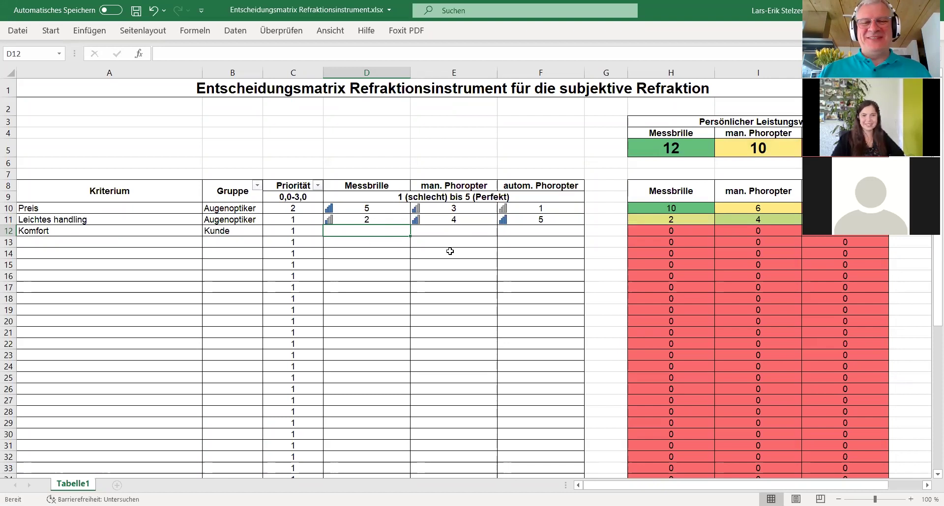
Step: Rate Komfort in row 12 with 5 for autom. Phoropter, 5 for man. Phoropter and 2 for Messbrille
click(553, 232)
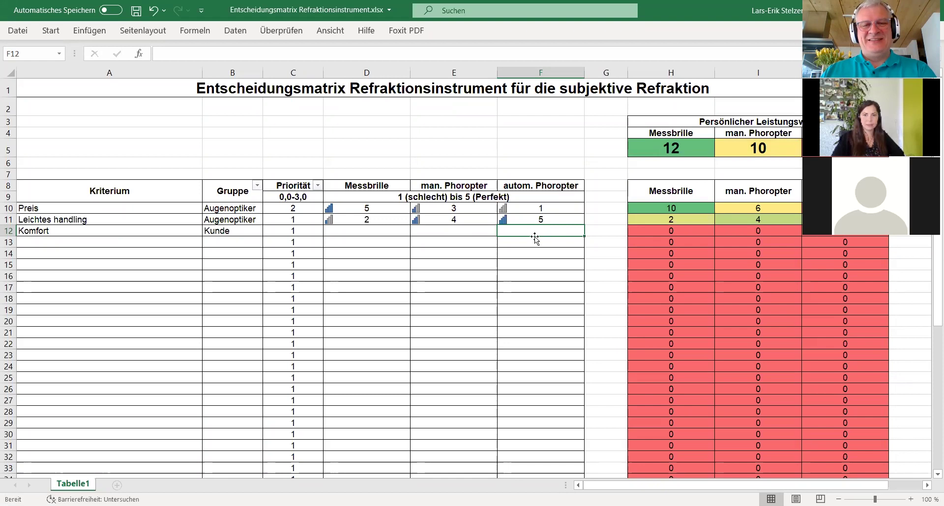
text(5)
click(479, 230)
text(5)
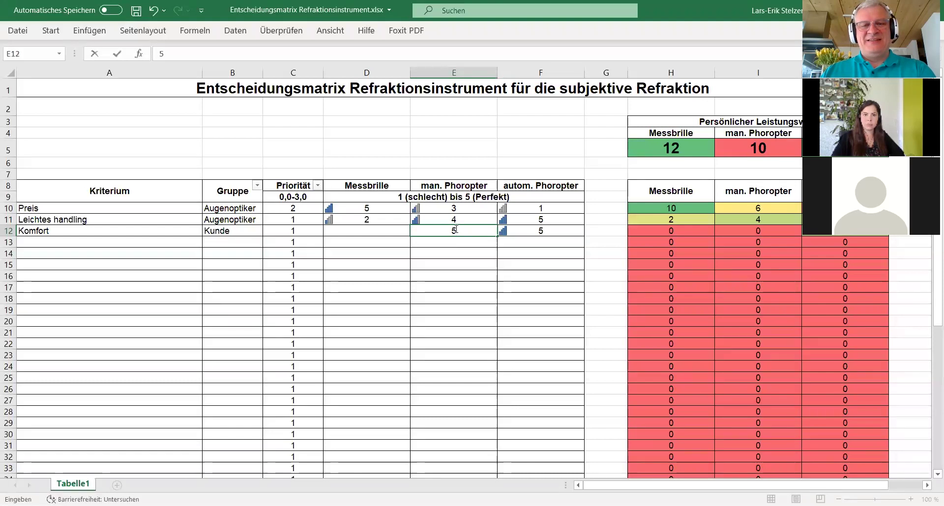
click(384, 231)
text(2)
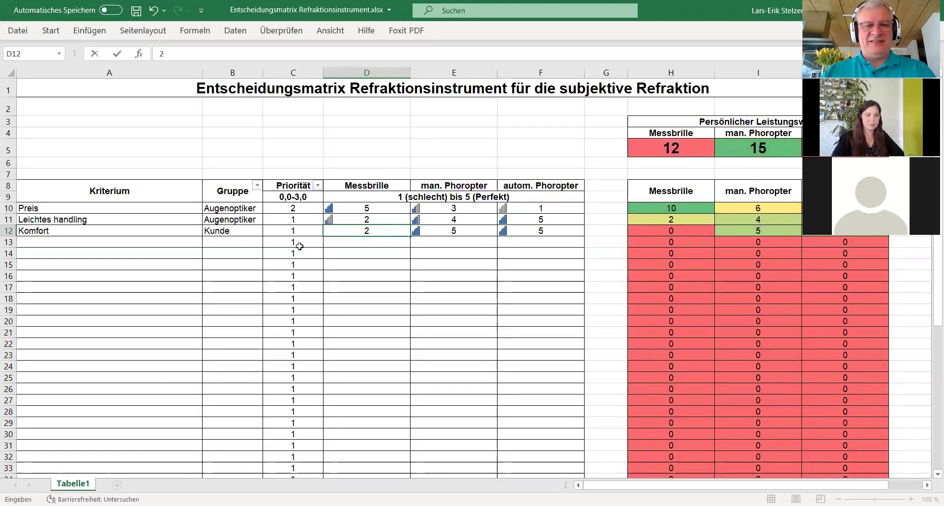
Step: Add the criterion "Mobiler Einsatz" in row 13 with the group "Augenoptiker"
click(166, 242)
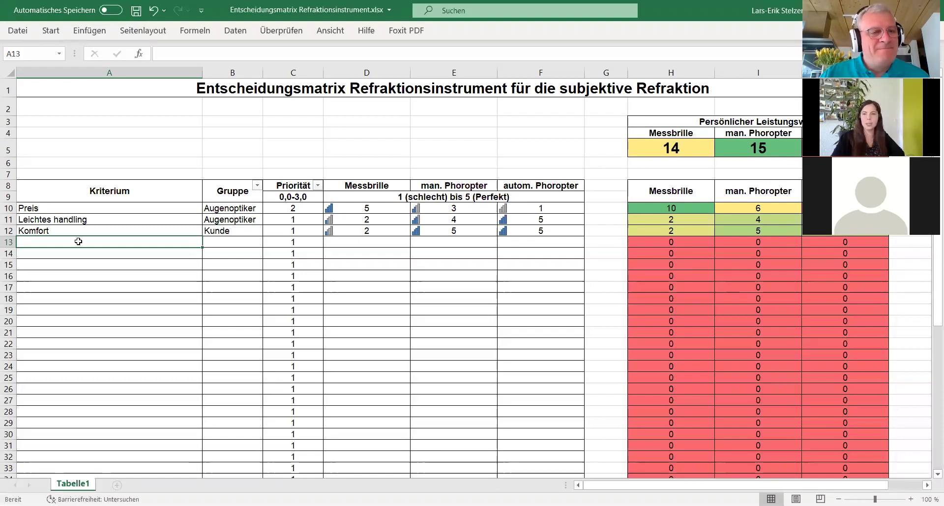
text(Mobiler )
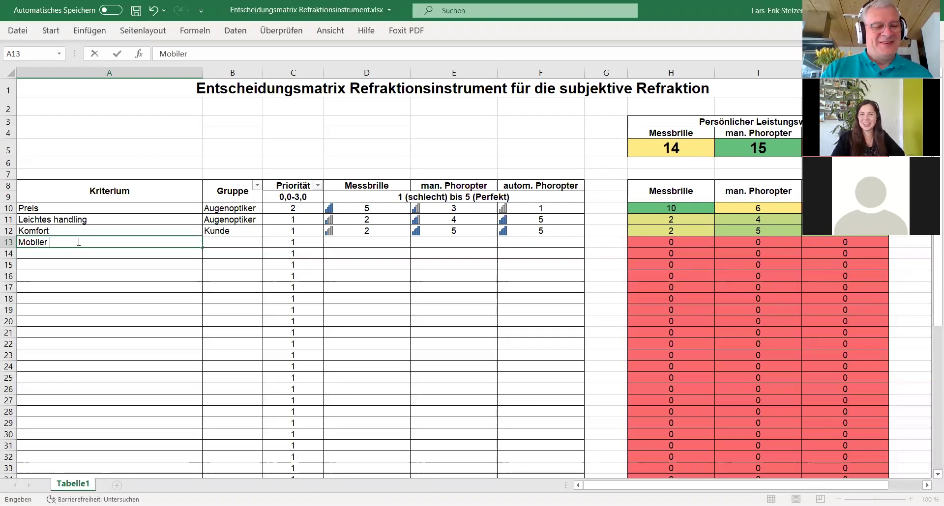
text(Einsatz)
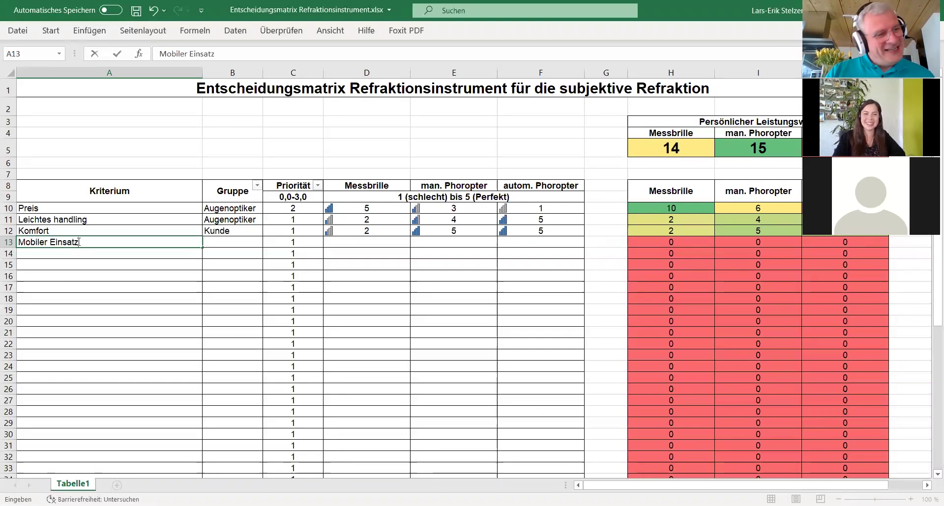
key(Tab)
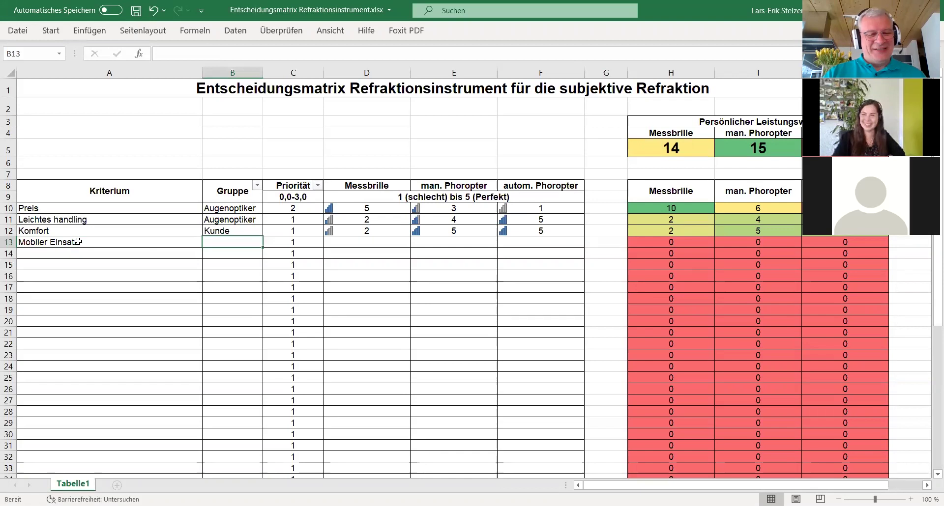
text(Augenoptiker)
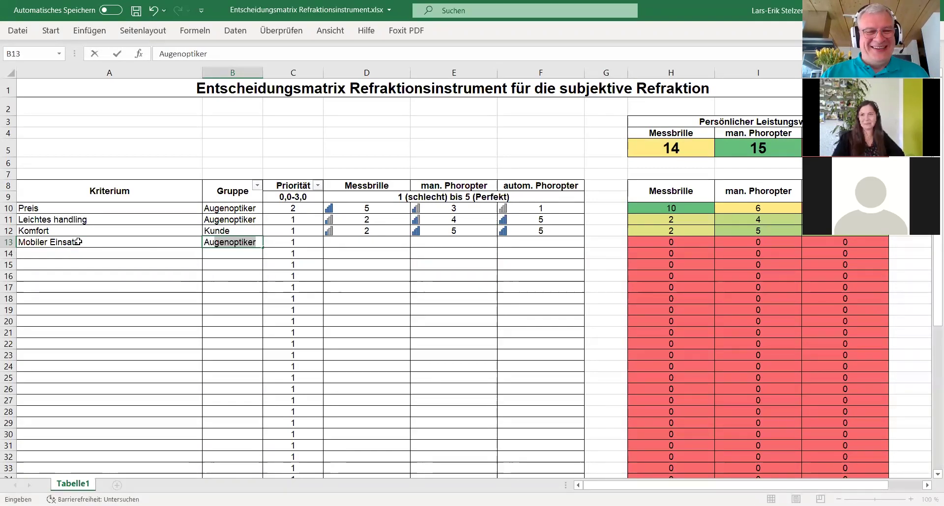
Step: Rate Mobiler Einsatz in row 13 with 5 for Messbrille, 1 for man. Phoropter and 1 for autom. Phoropter
click(368, 246)
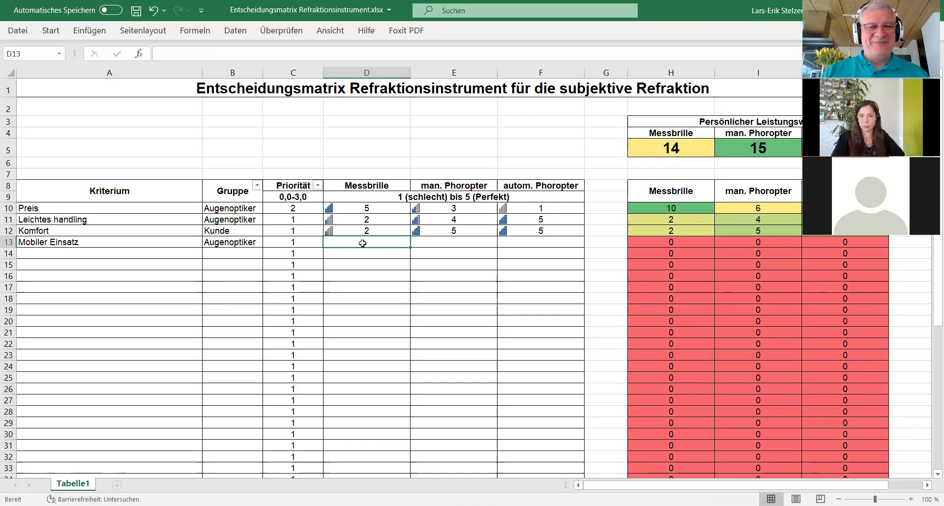
text(5)
key(Tab)
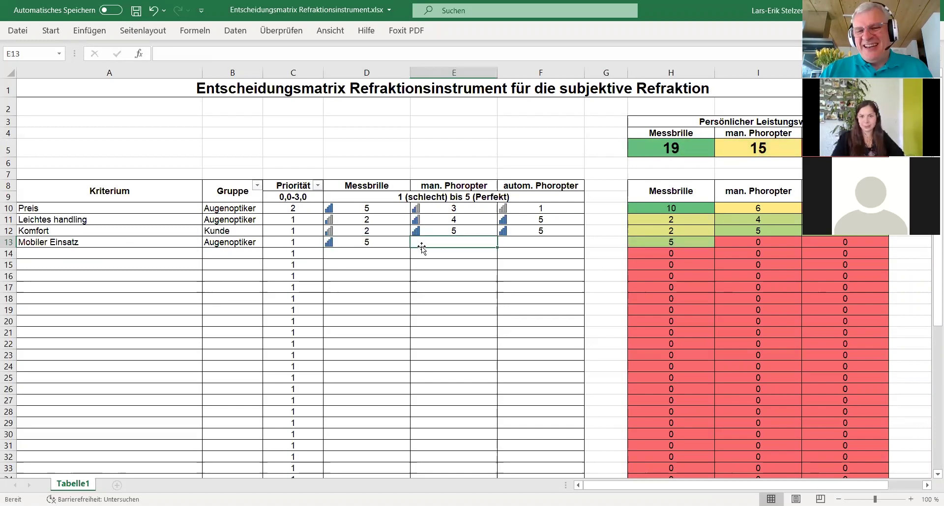
text(1)
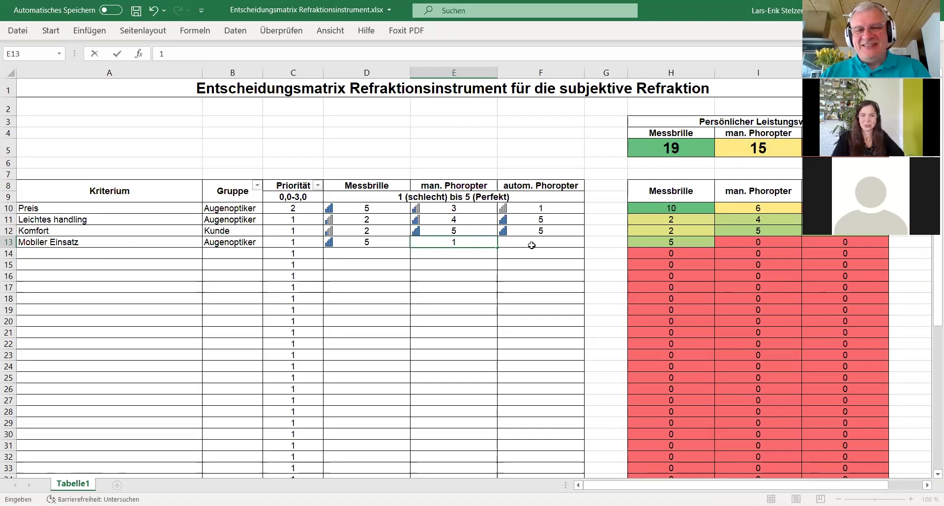
key(Tab)
text(1)
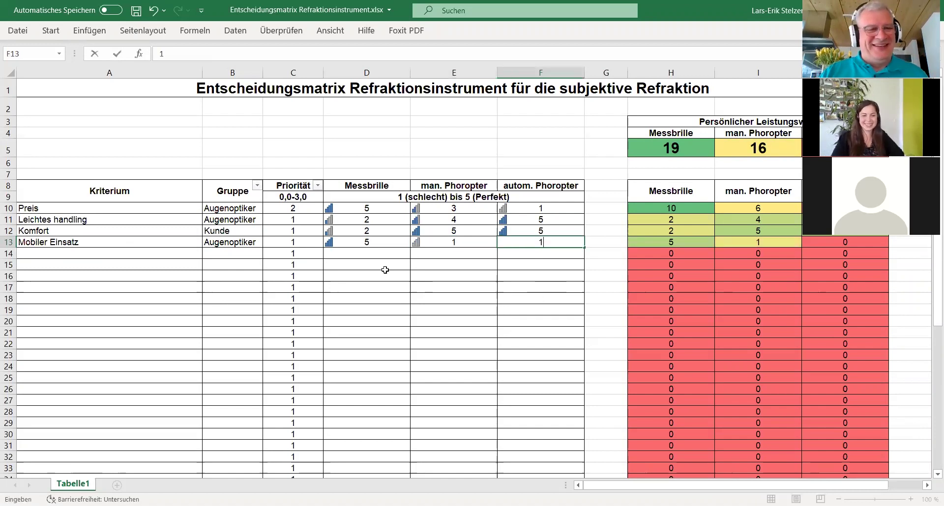
click(154, 256)
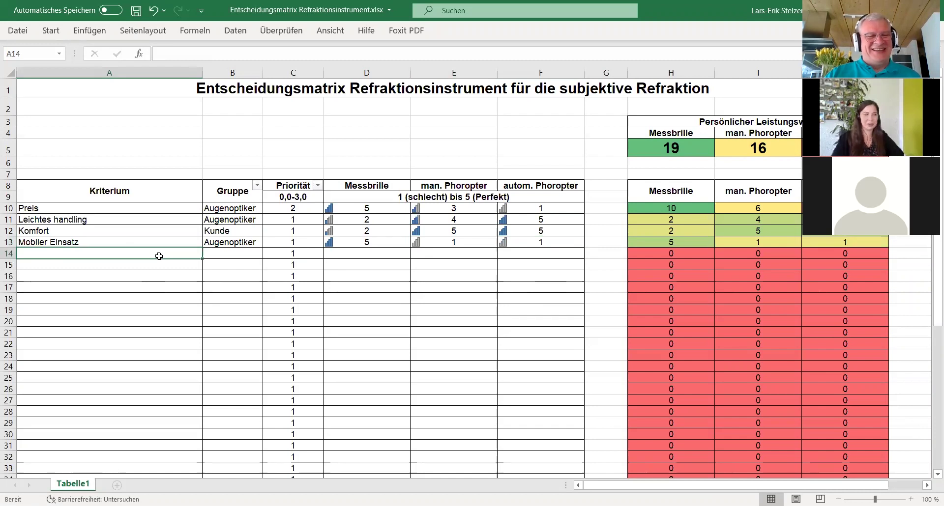
Step: Set the priority of the Preis criterion in C10 to 1
click(295, 207)
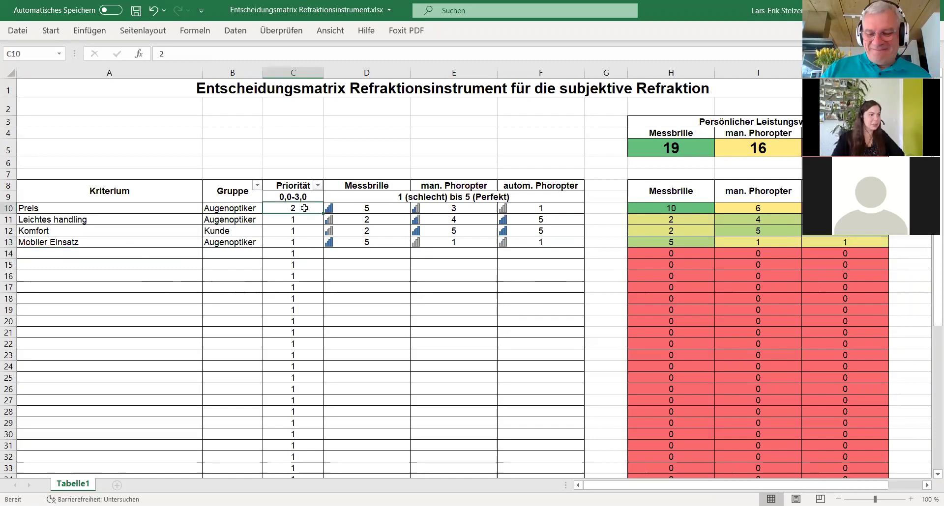
text(1)
Step: Enter "Genauigkeit" as the criterion in cell A14
click(113, 255)
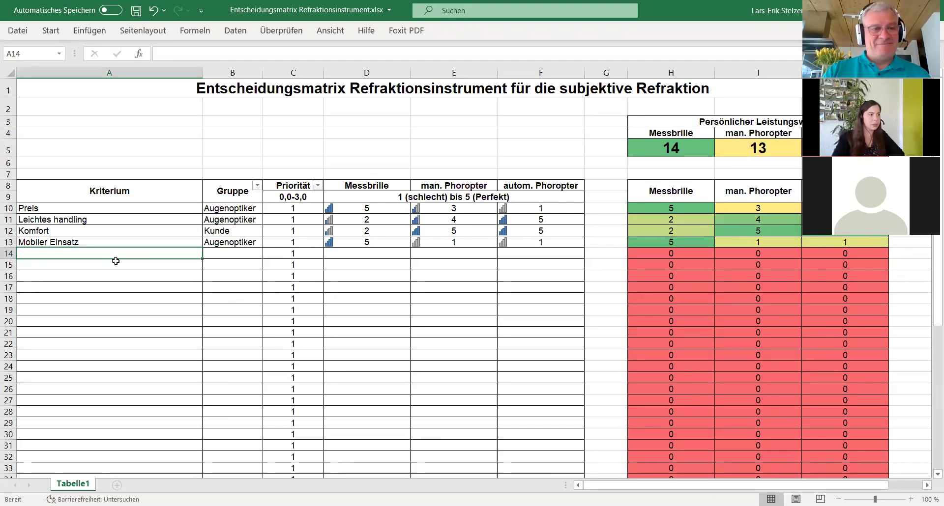
text(Ge)
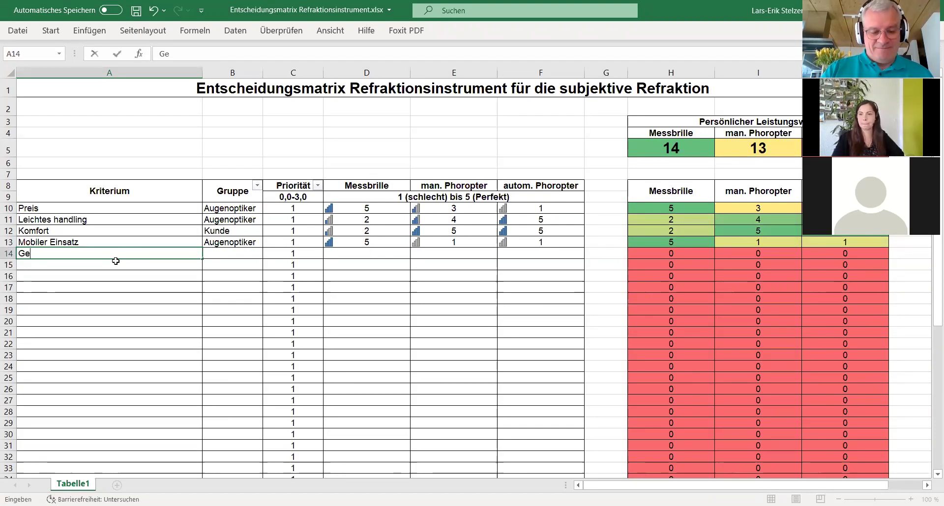
text(nauigkeit)
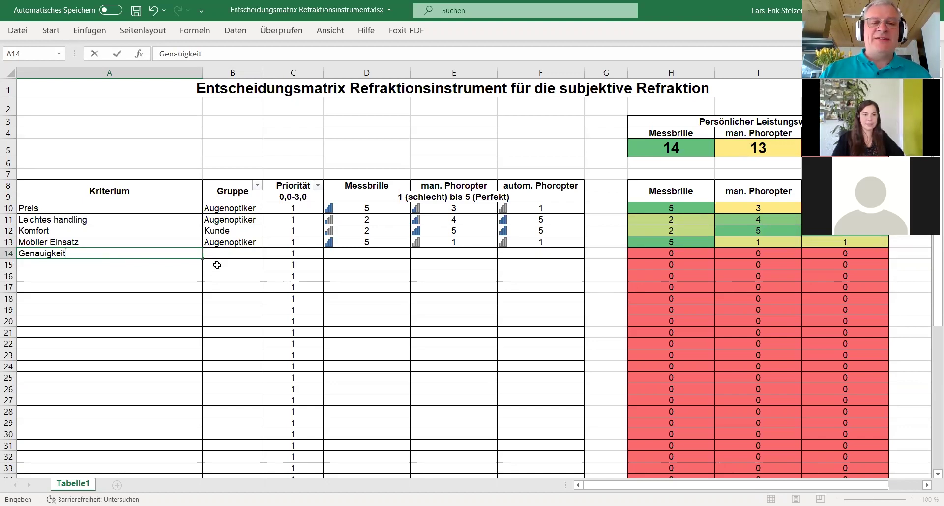
Step: Assign the group "Genauigkeit" in row 14 and replace that row's criterion with "HSA"
click(232, 253)
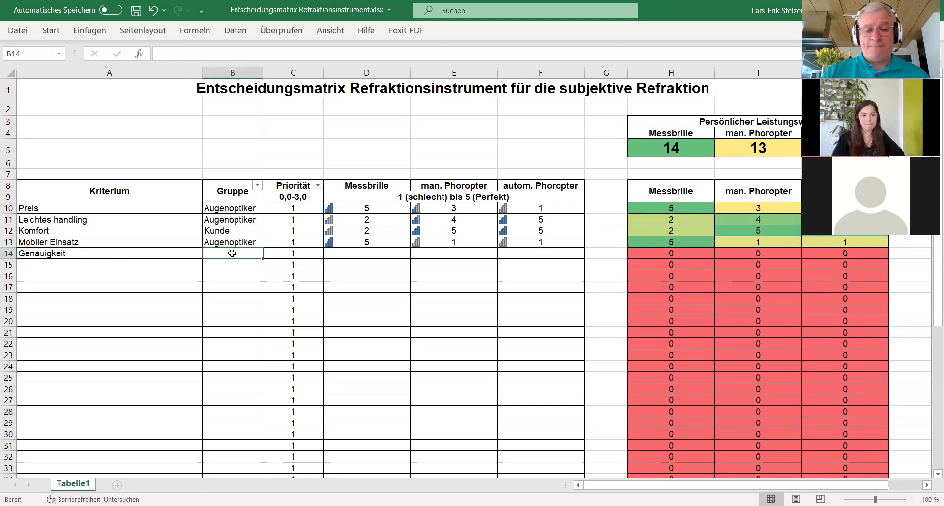
text(Genauig)
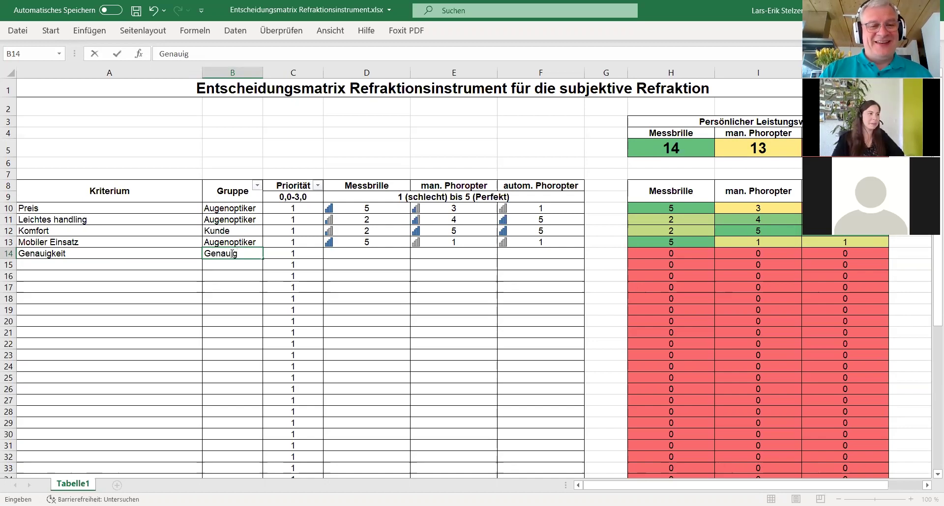
text(eit)
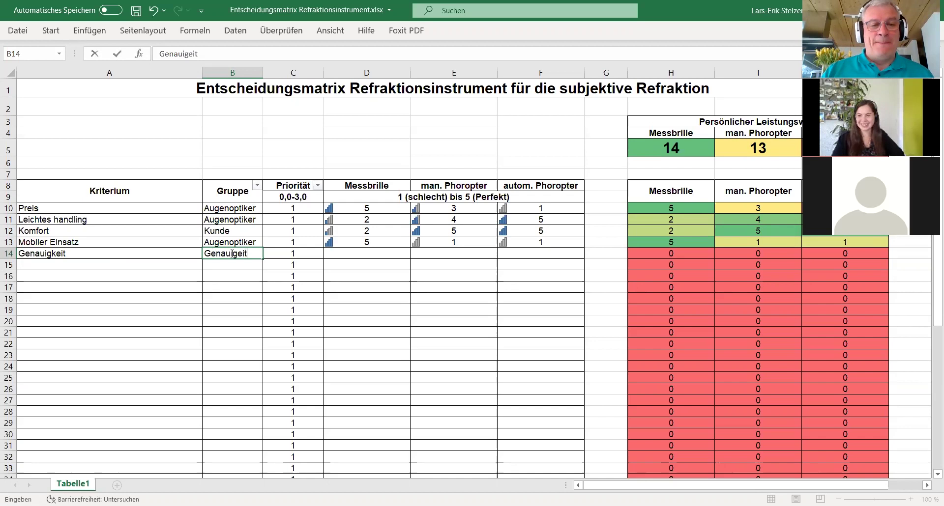
key(BackSpace)
key(BackSpace)
key(BackSpace)
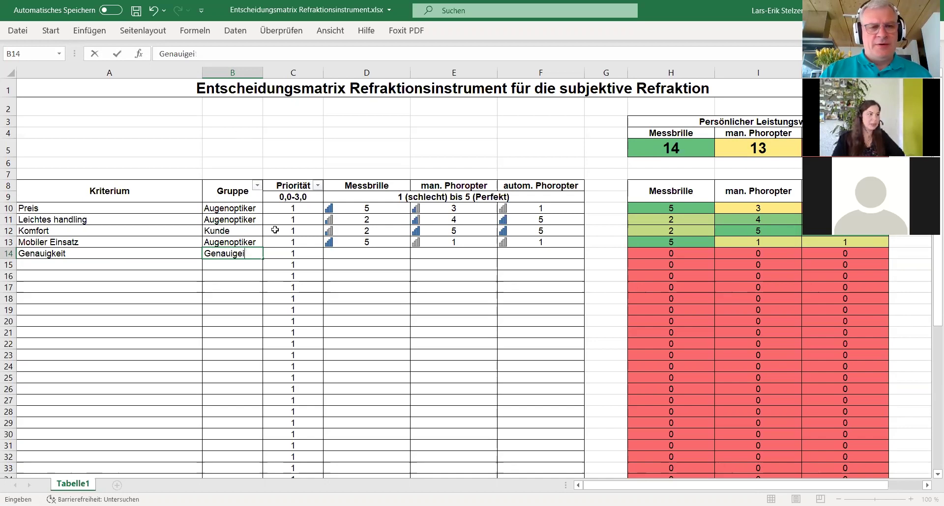
key(BackSpace)
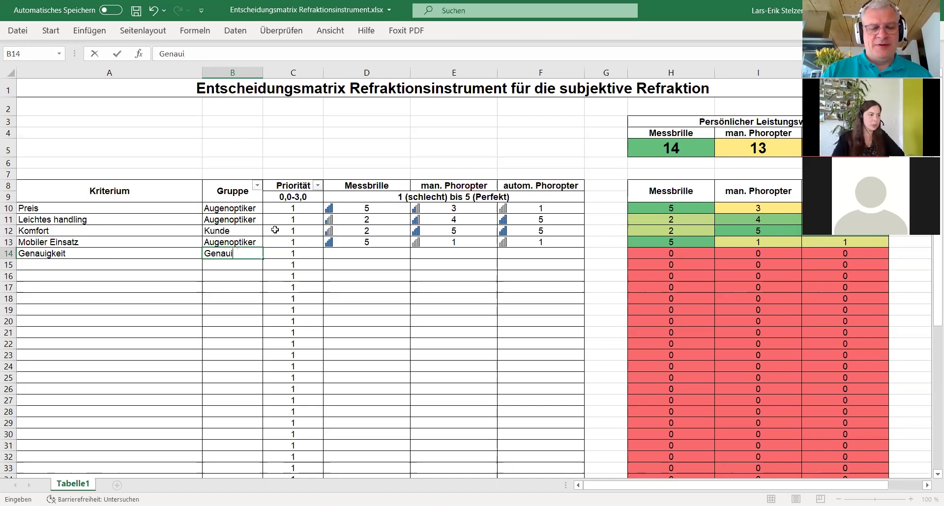
text(g)
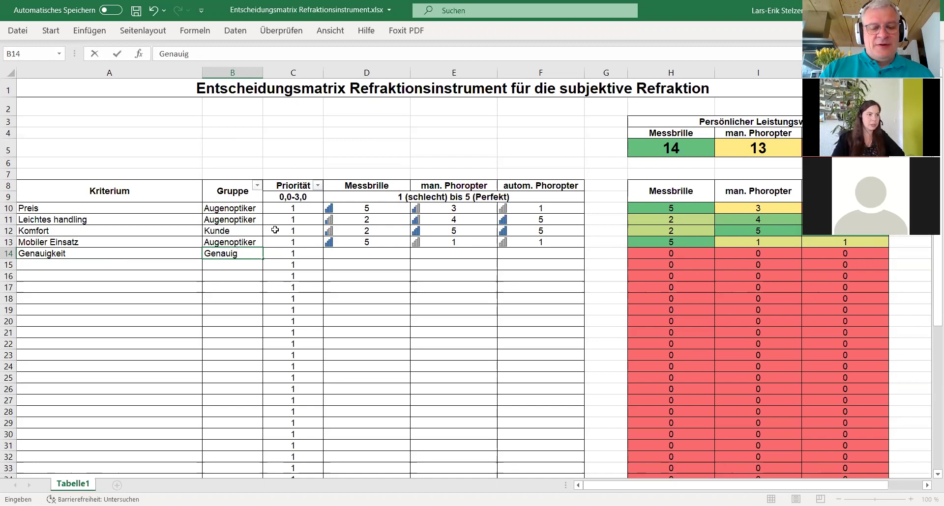
text(keit)
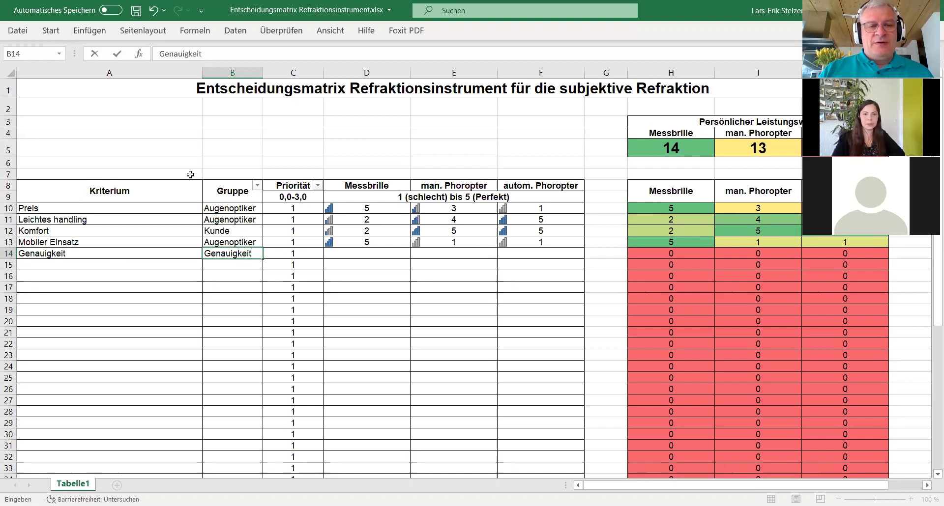
click(377, 254)
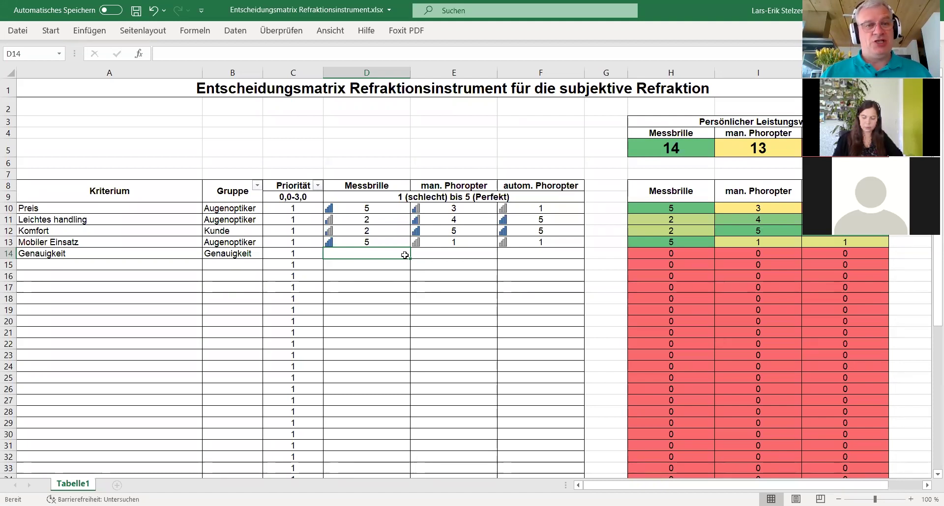
click(110, 256)
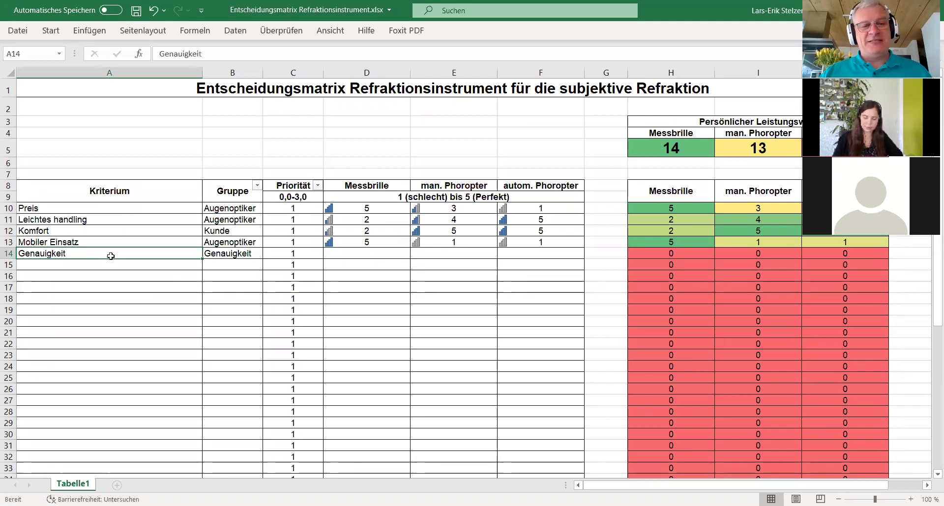
text(HSA)
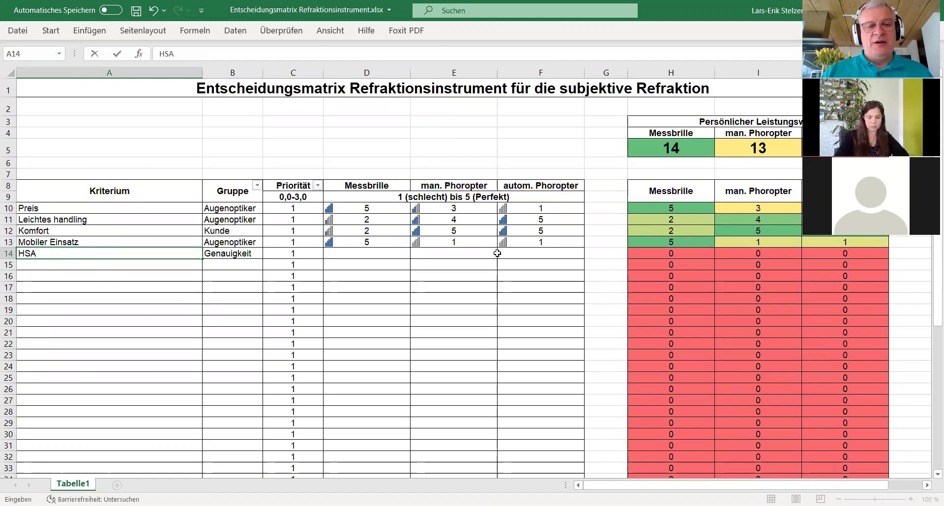
Step: Rate HSA in row 14 with 5 for autom. Phoropter, 5 for man. Phoropter and 2 for Messbrille
click(523, 255)
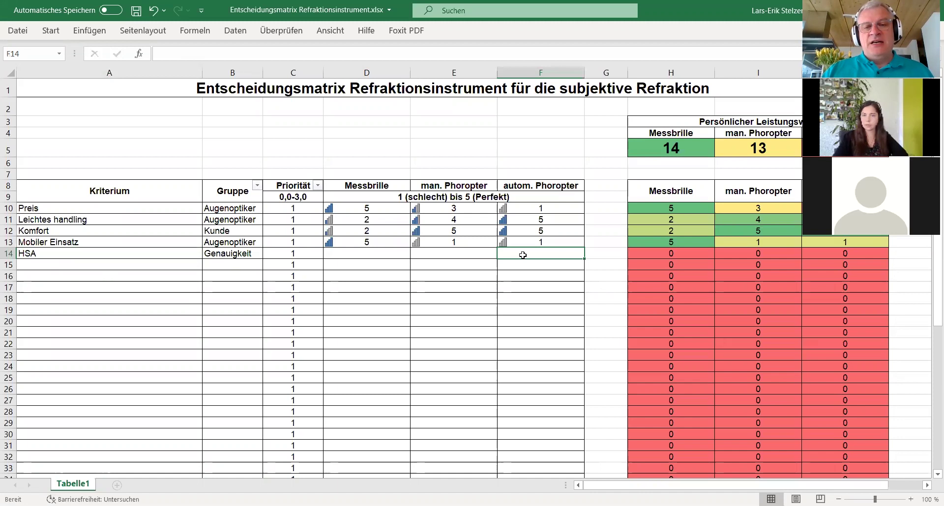
text(5)
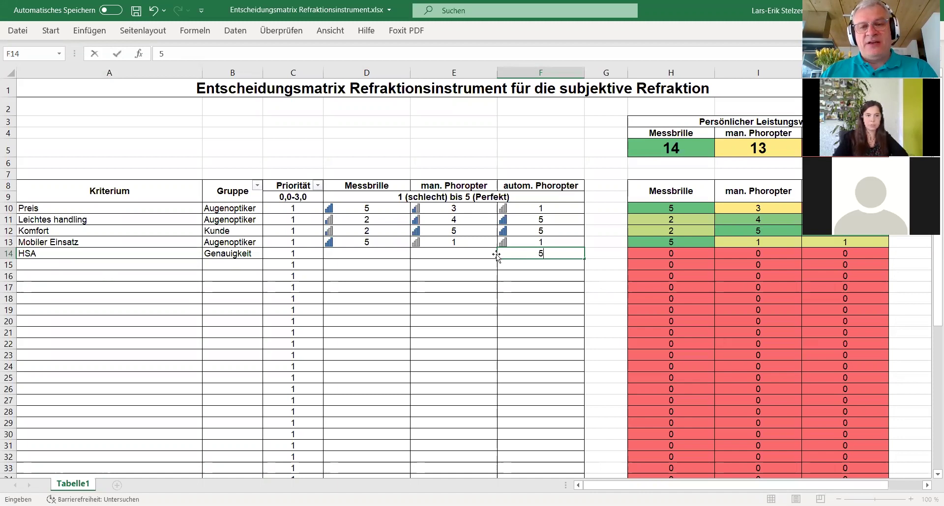
click(482, 254)
text(5)
click(386, 255)
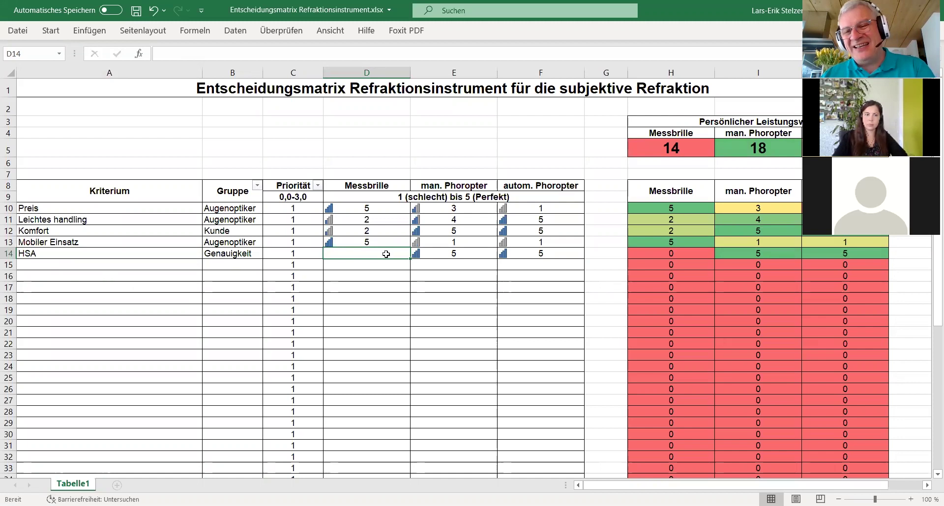
text(2)
click(388, 263)
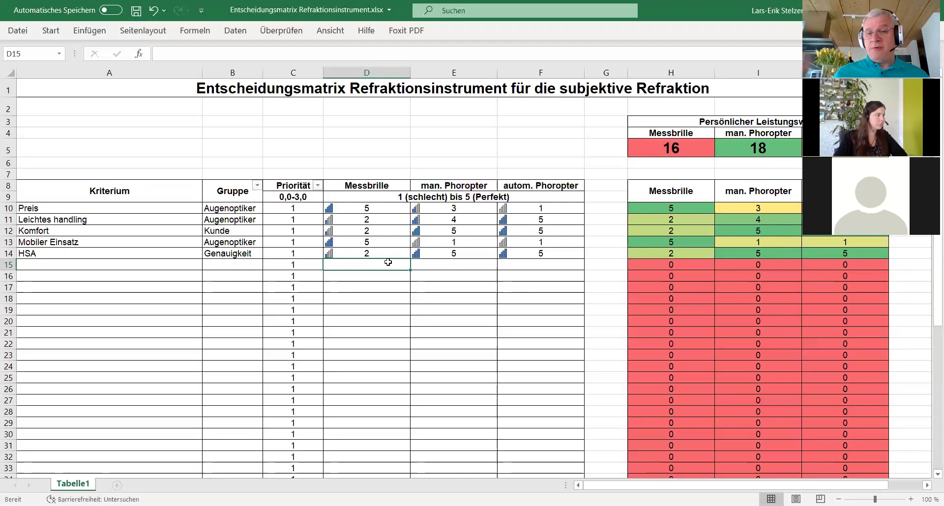
Step: Add the criterion "Achsablesegenauigkeit" in row 15 with the group "Genauigkeit"
click(54, 266)
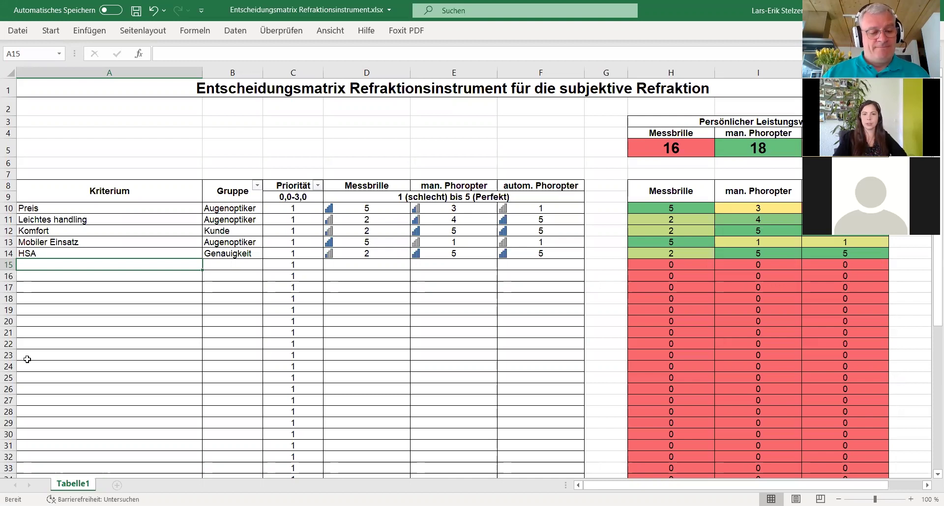
text(Achs)
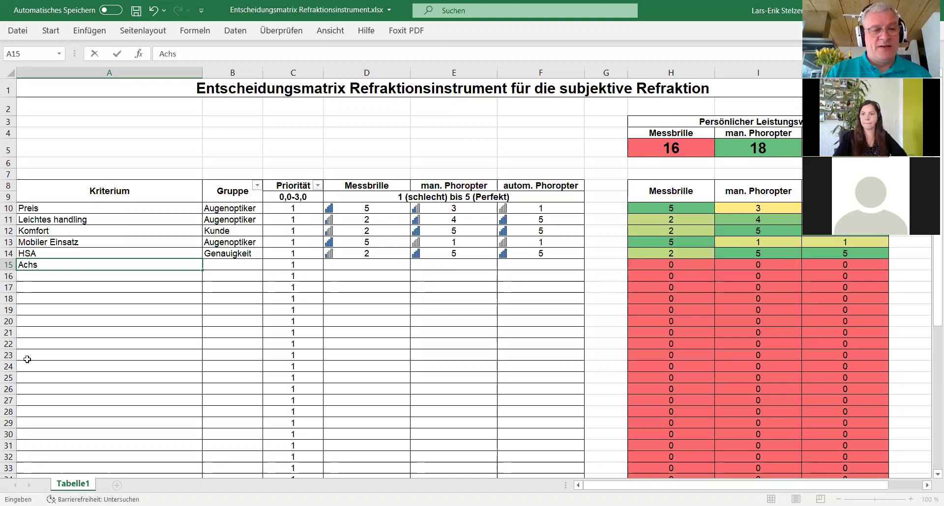
text(abl)
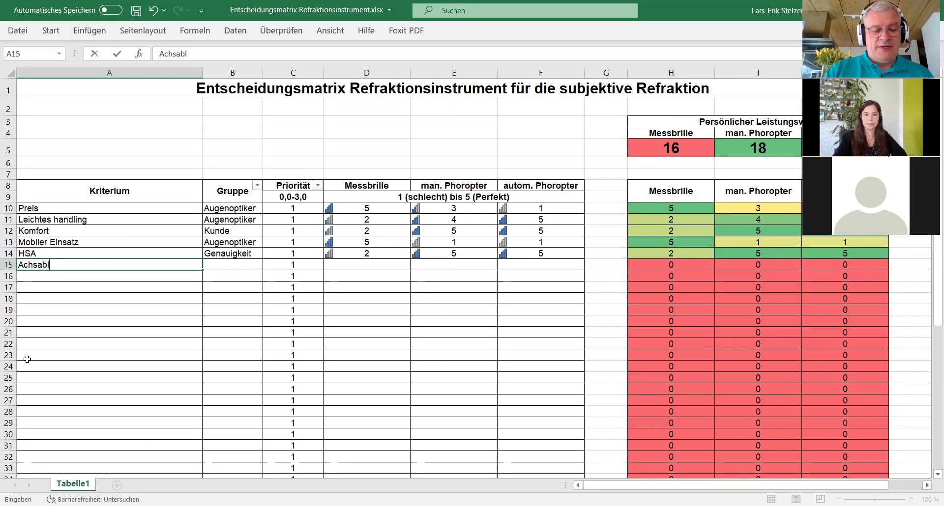
text(esegenaui)
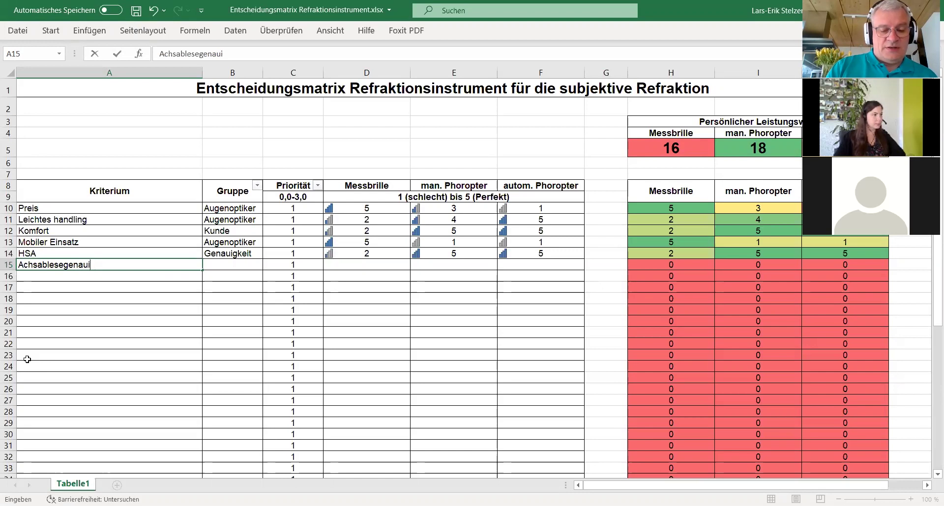
text(gkeit)
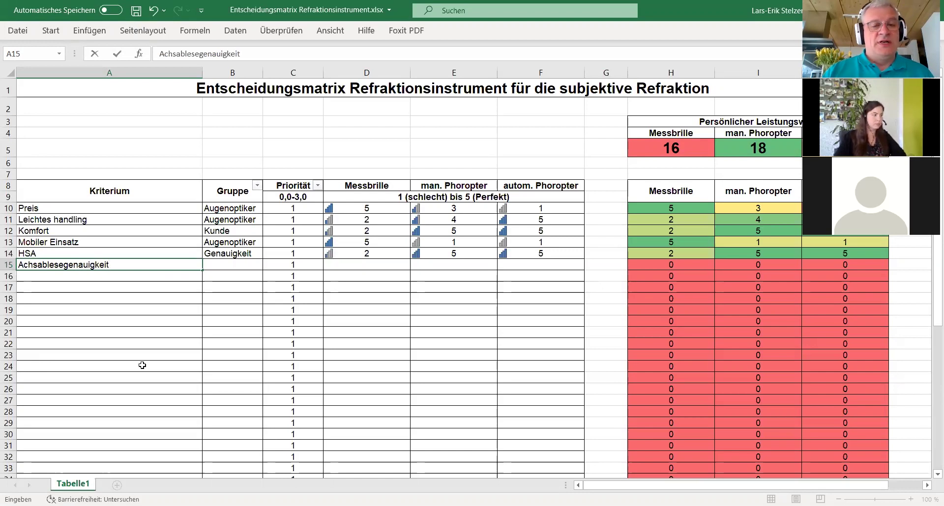
click(220, 269)
text(Genauigkeit)
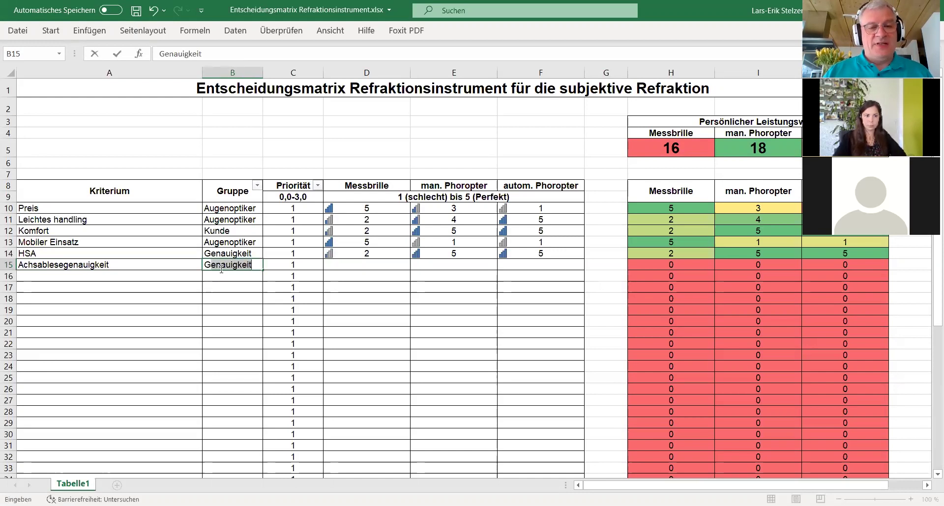
Step: Rate Achsablesegenauigkeit in row 15 with 1 for Messbrille, 1 for man. Phoropter and 5 for autom. Phoropter
click(350, 265)
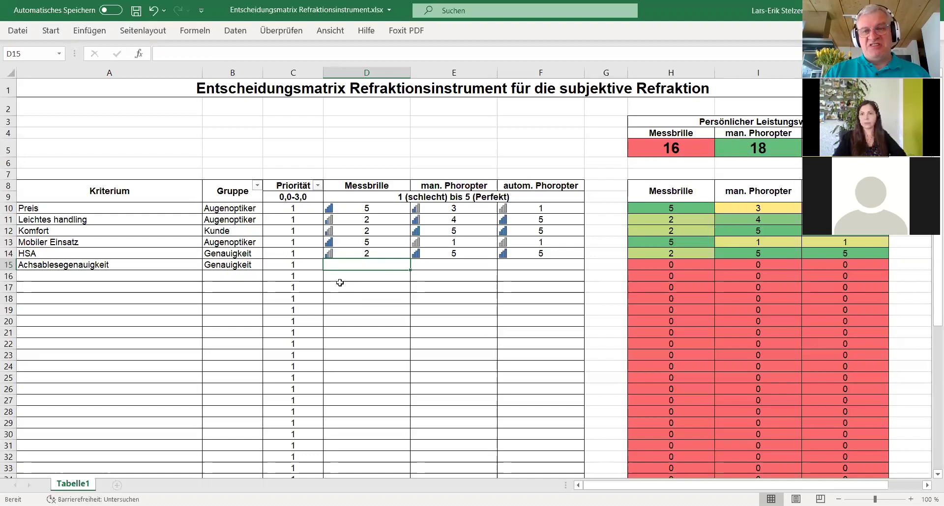
text(1)
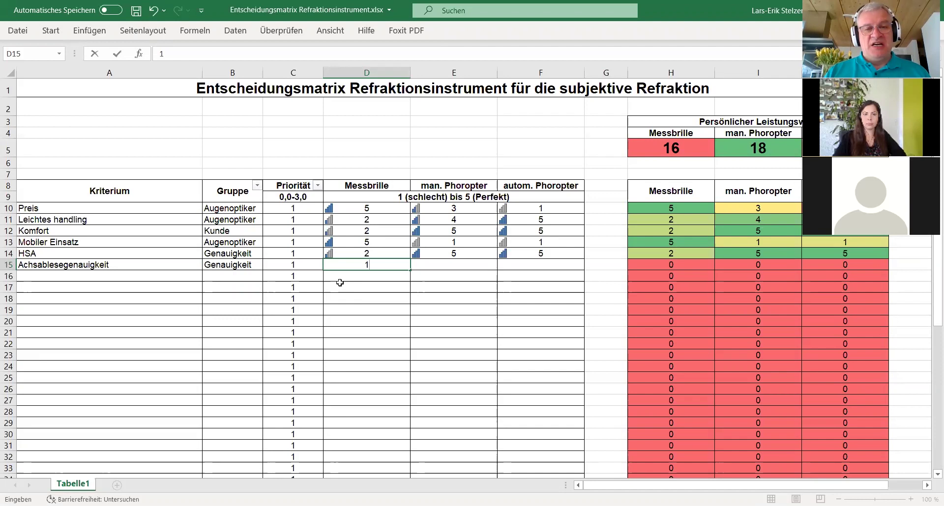
key(Tab)
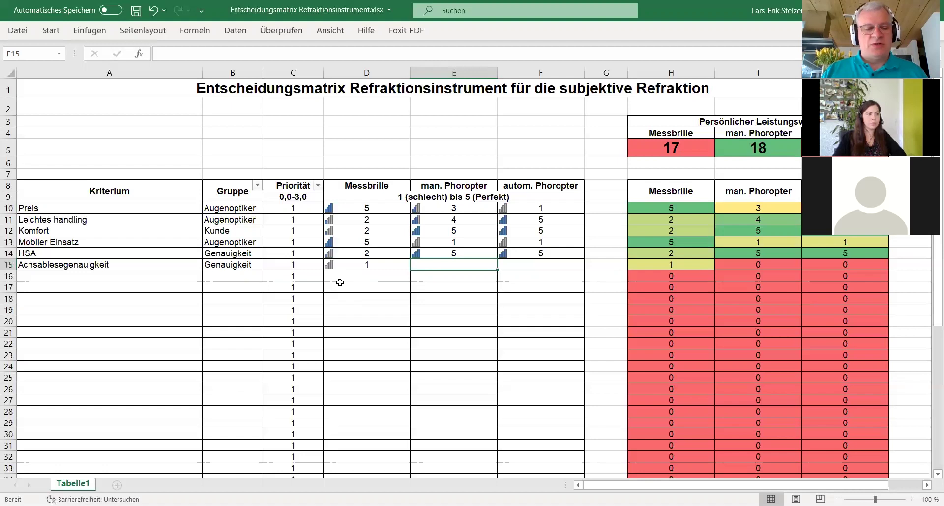
text(1)
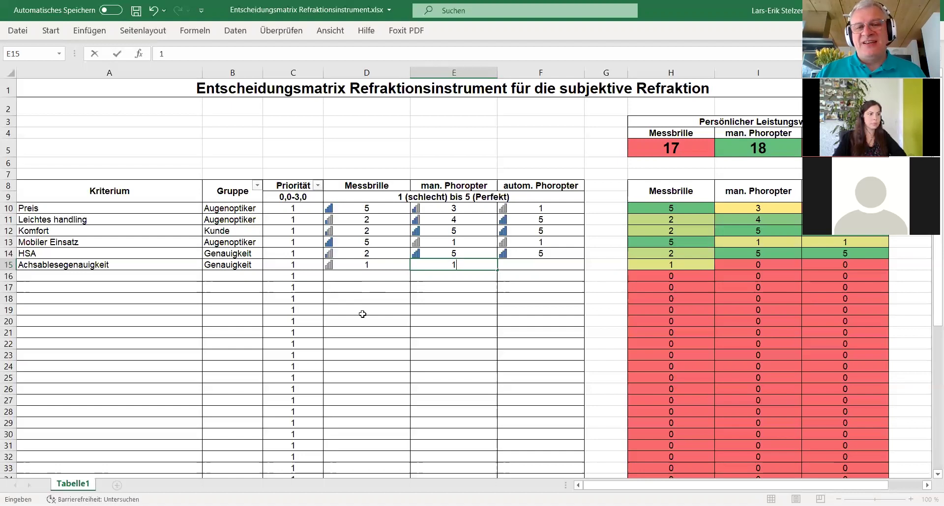
click(529, 264)
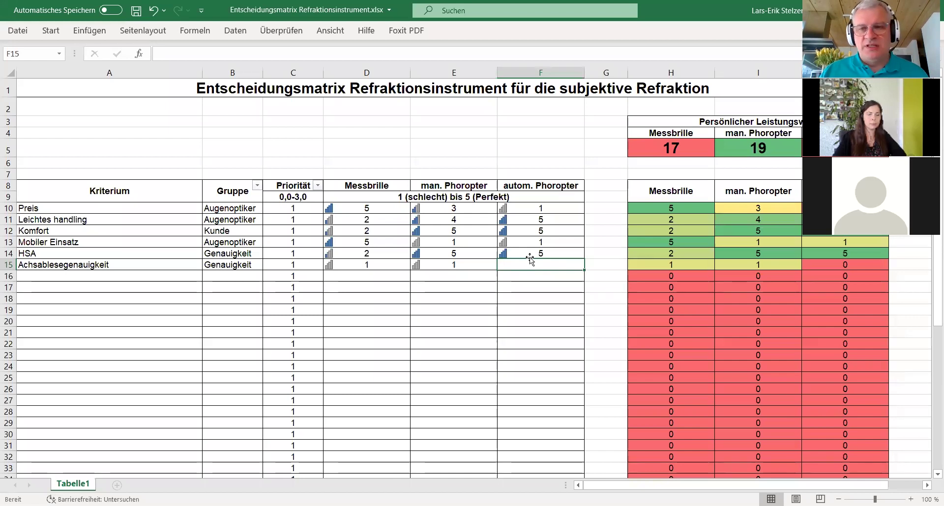
text(5)
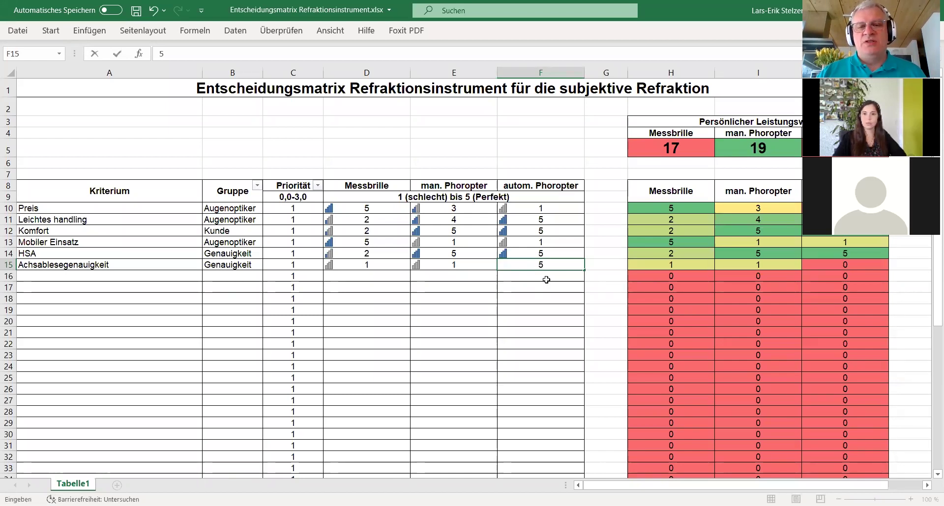
click(544, 276)
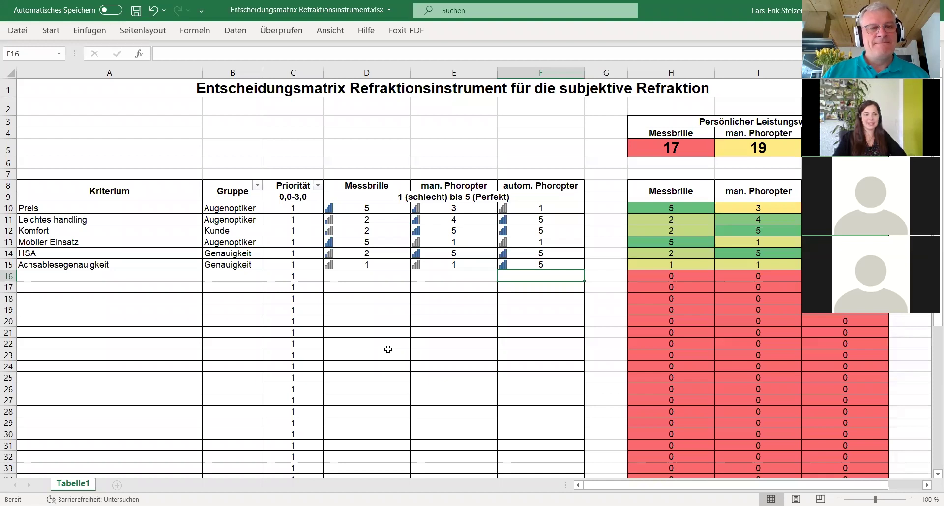
Step: Enter the criteria "Fernkorrektion" in cell A16 and "Natürliche Kopf und Körperhaltung" in cell A17
click(118, 278)
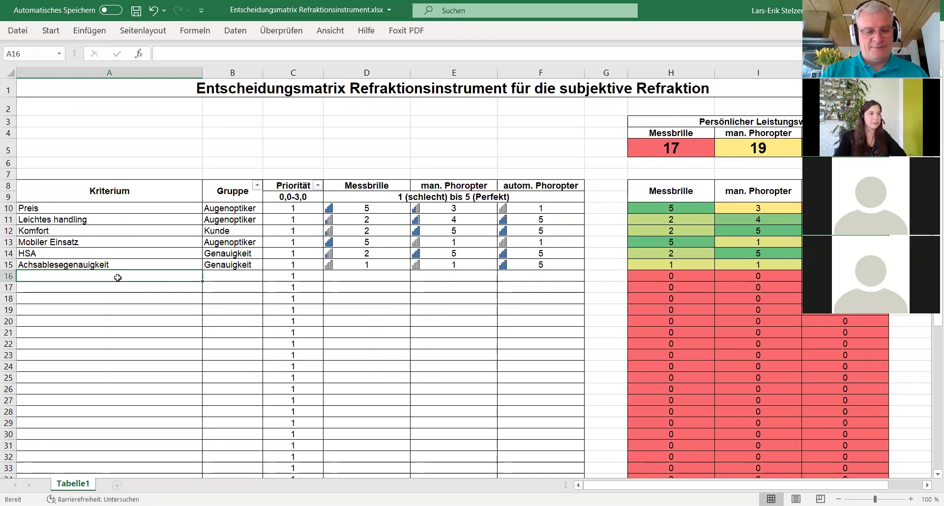
text(Fernkorrektion)
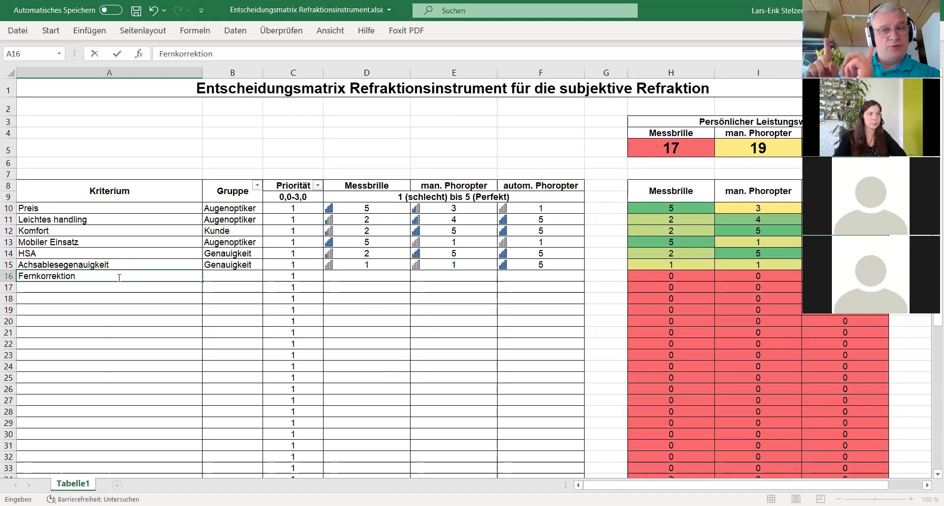
click(120, 286)
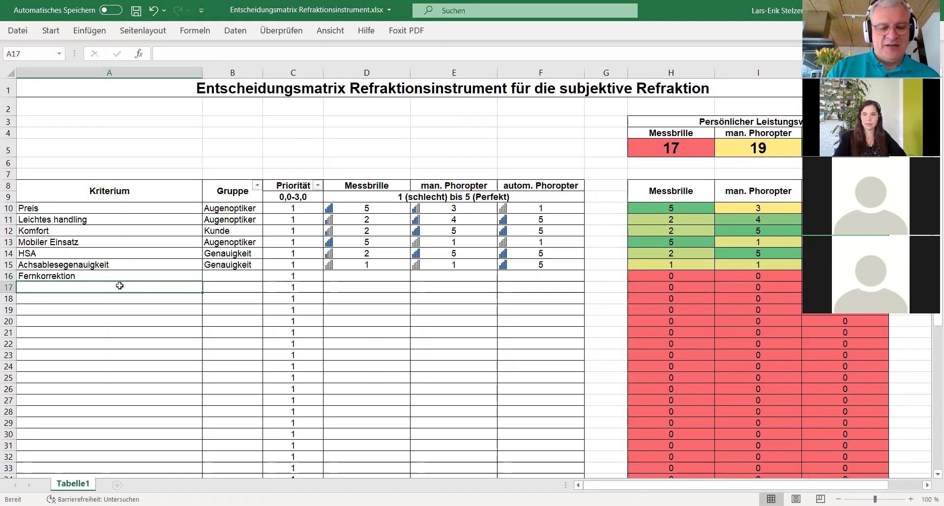
text(Natürliche Kopf und )
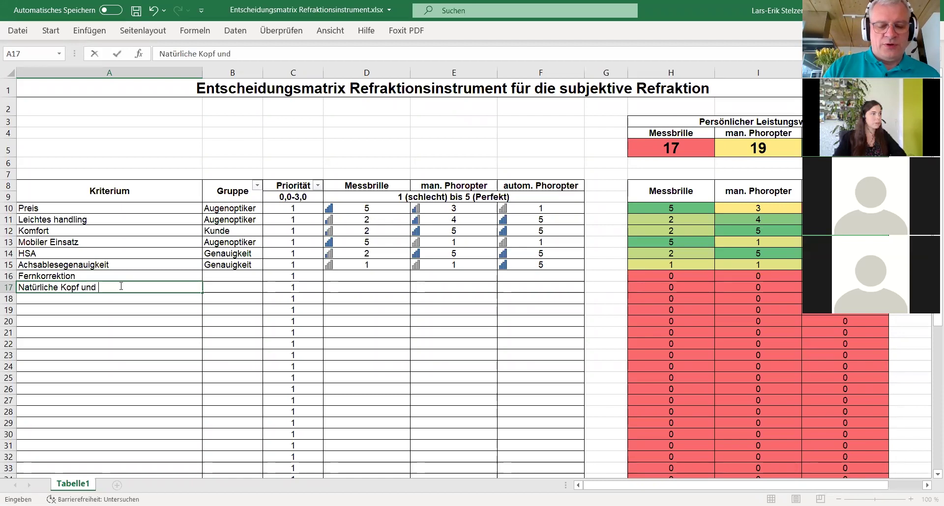
text(Kör)
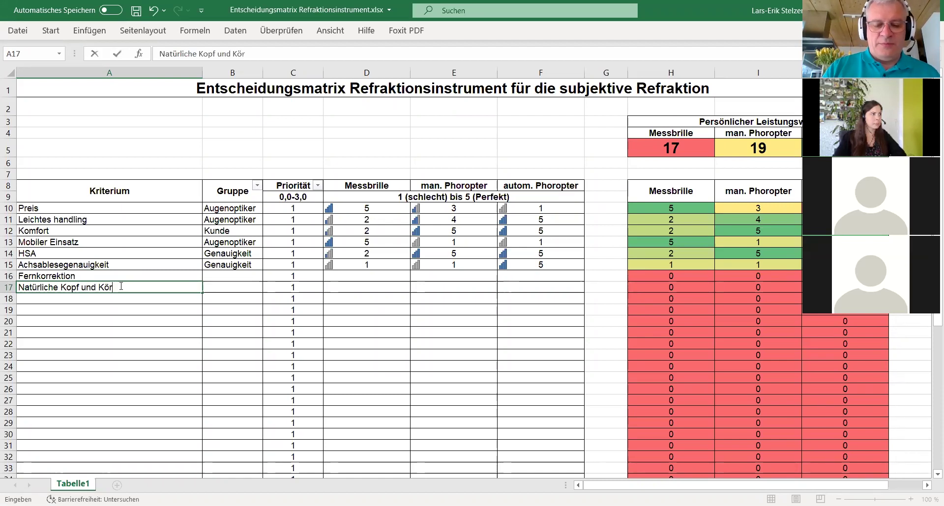
text(perhaltung)
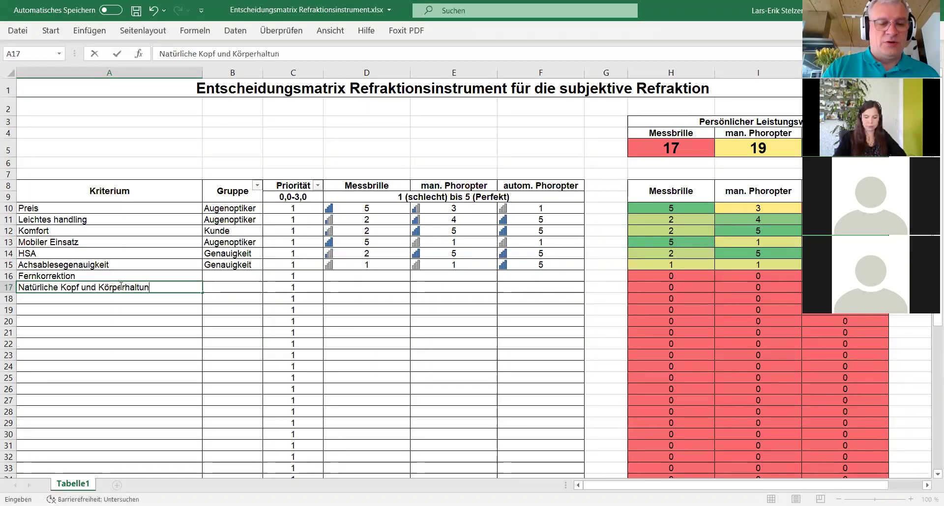
Step: Extend the criterion in cell A16 to "Fernkorrektion mobil"
click(141, 275)
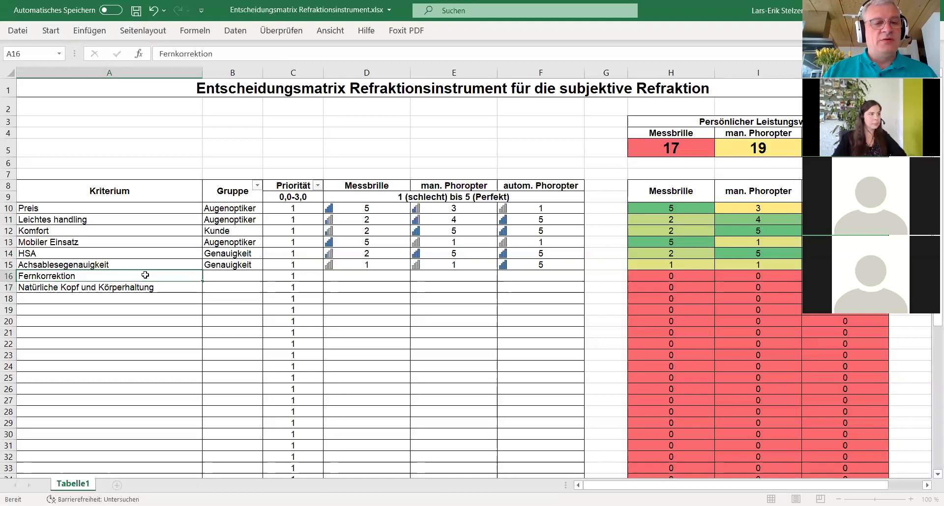
double_click(145, 275)
text(mo)
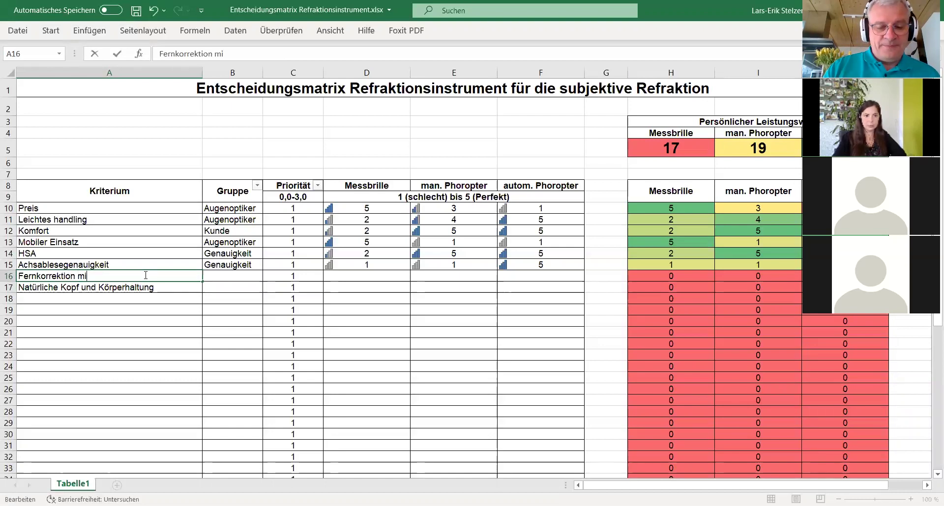
text(bil)
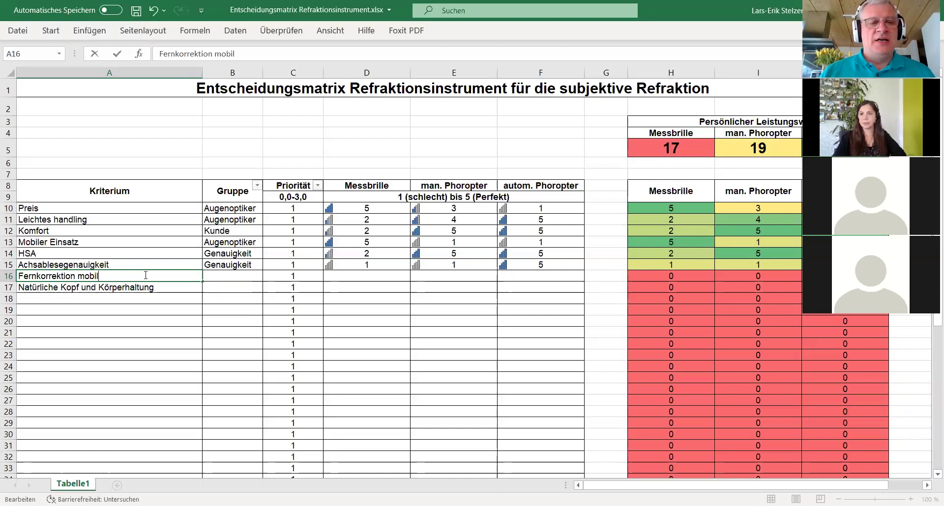
Step: Assign the group "Beide" to Fernkorrektion mobil in row 16 and "Kunde" to Natürliche Kopf und Körperhaltung in row 17
click(210, 274)
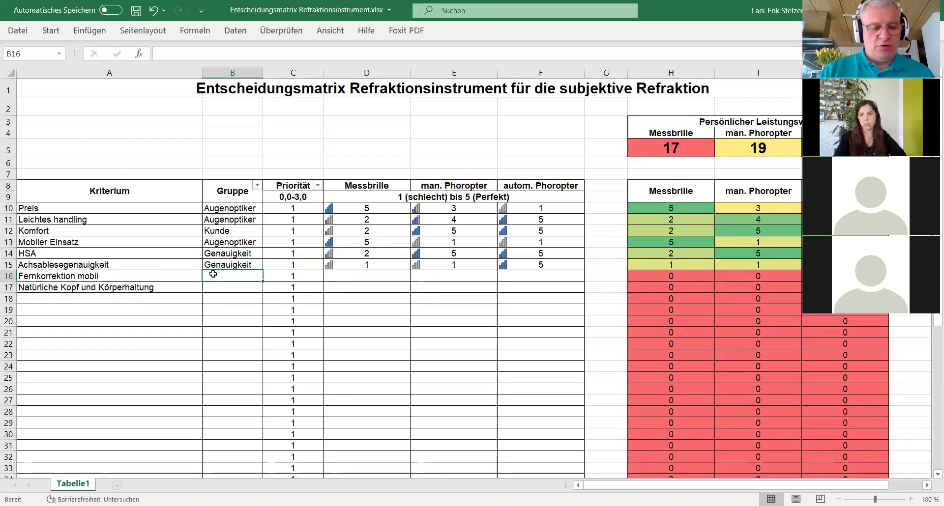
text(Beide)
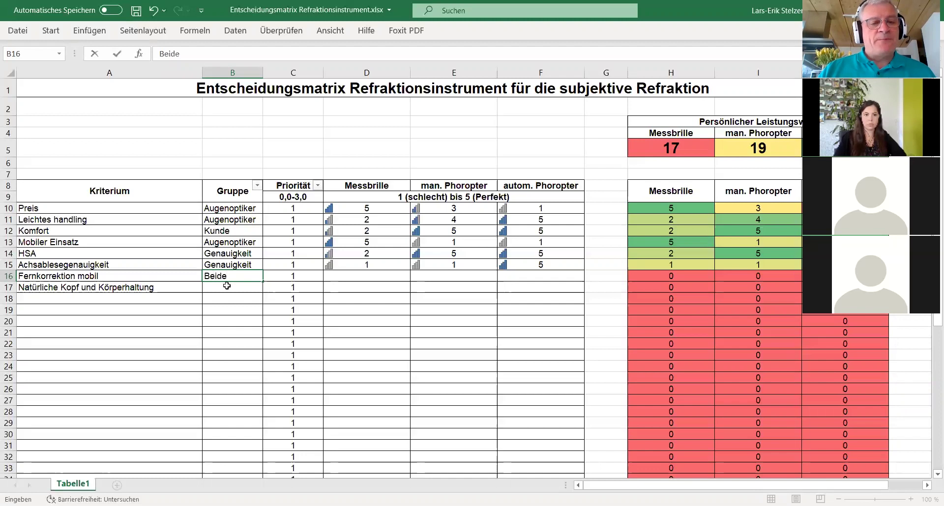
click(233, 287)
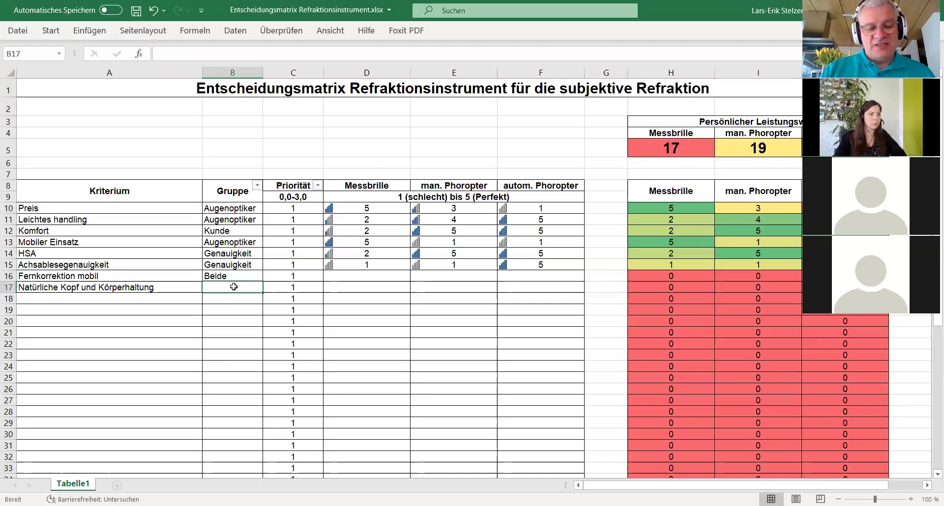
text(Kunde)
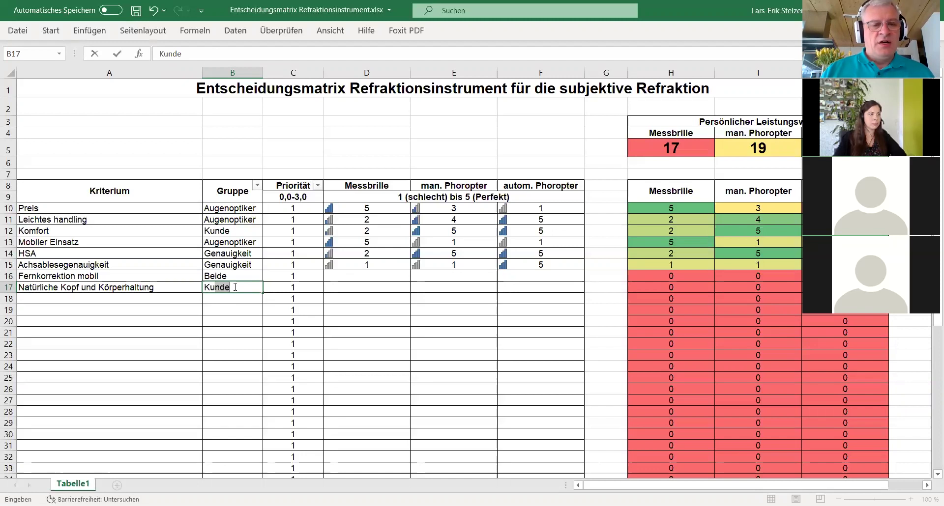
key(Return)
Step: Rate Fernkorrektion mobil in row 16 with 5 for Messbrille, 1 for man. Phoropter and 1 for autom. Phoropter
click(352, 279)
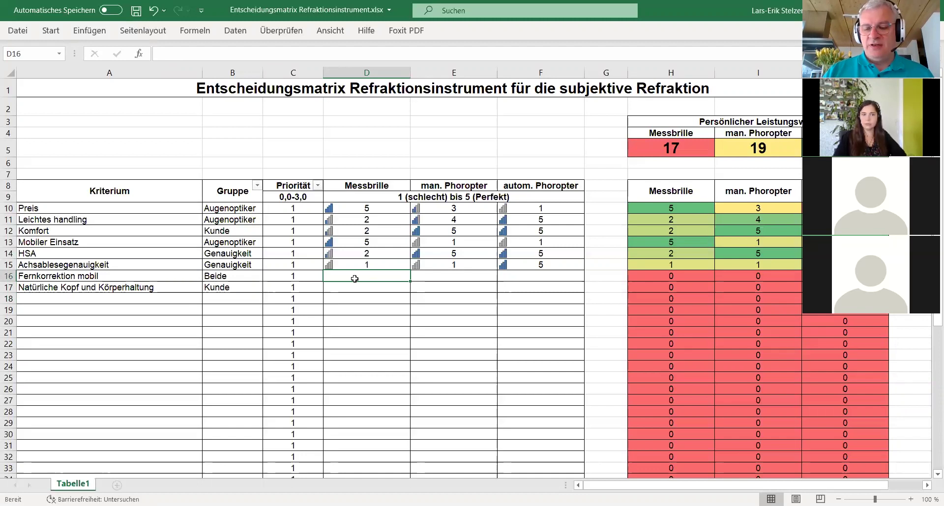
text(5)
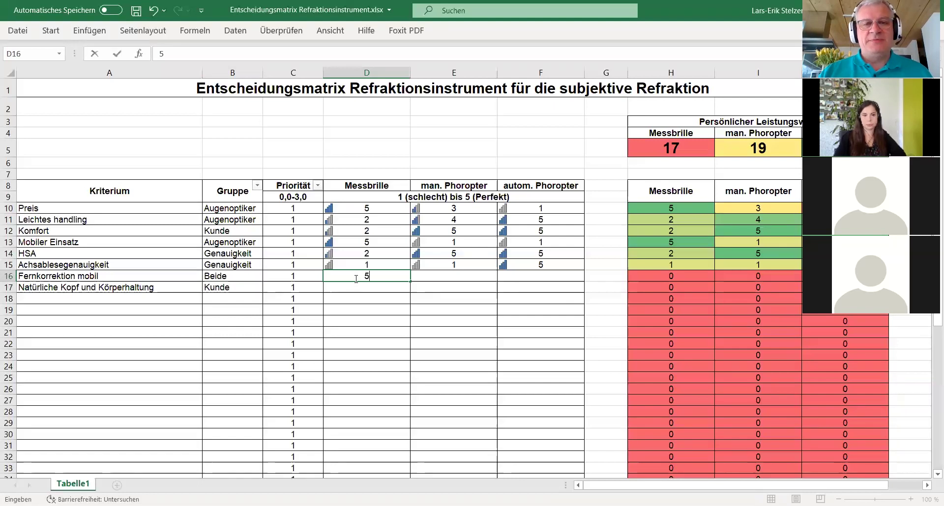
click(457, 277)
text(1)
click(550, 279)
text(1)
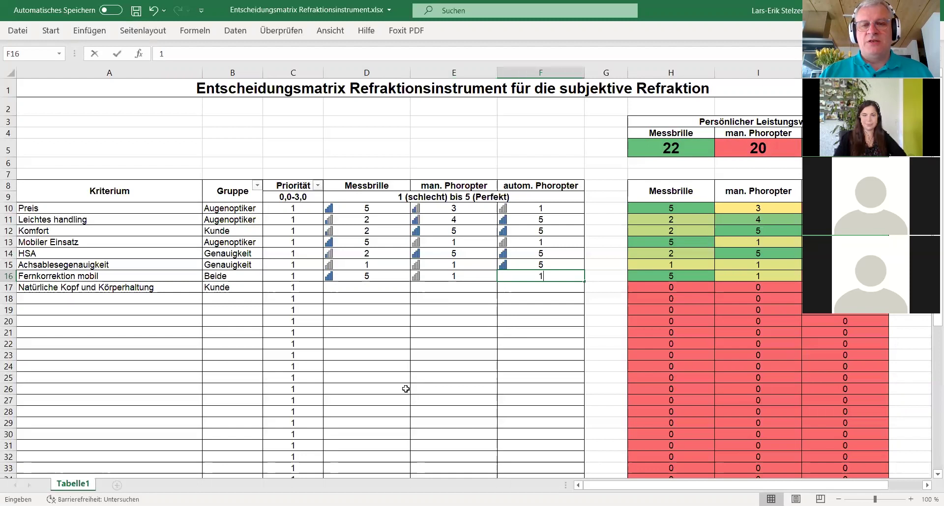
Step: Rate Natürliche Kopf und Körperhaltung in row 17 with 4 for Messbrille
click(371, 290)
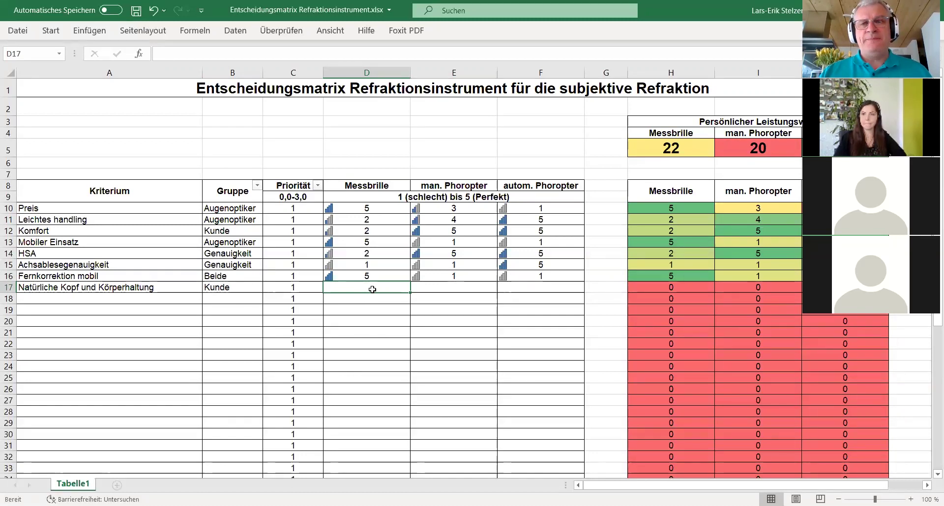
text(4)
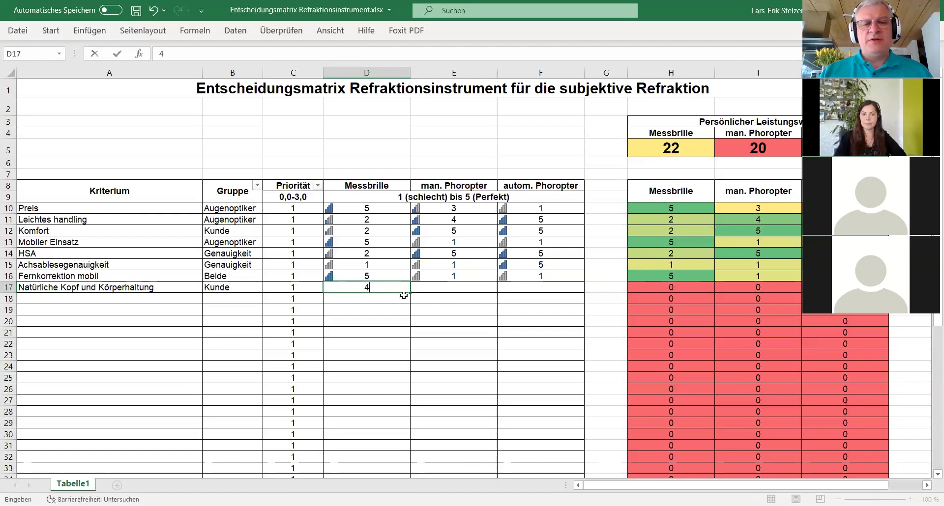
click(438, 288)
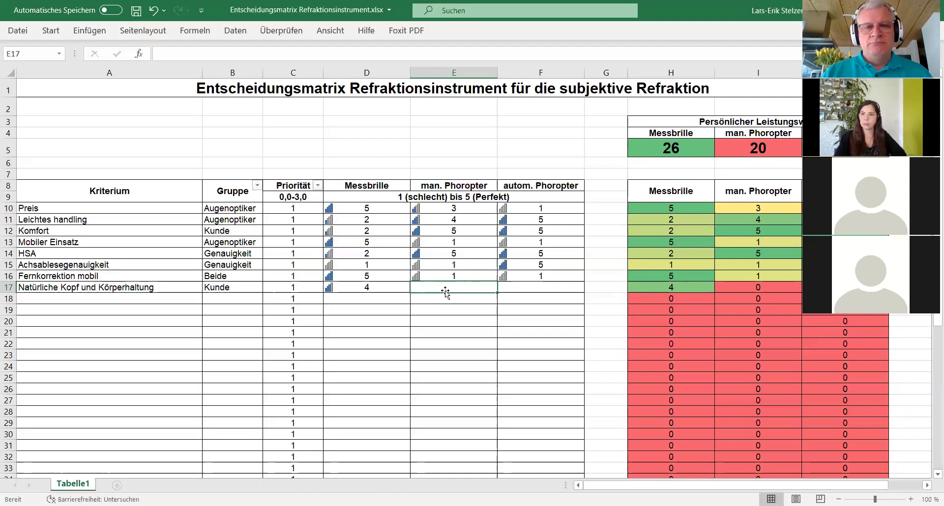
Step: Add the criterion "Nahglasbestimmung" in row 18 with the group "Kunde" and a Messbrille rating of 4
click(108, 298)
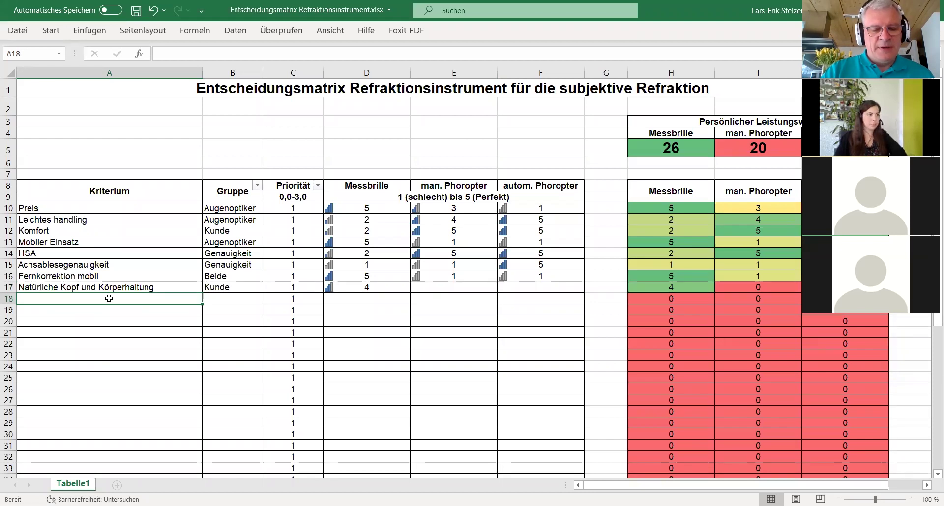
text(Nah)
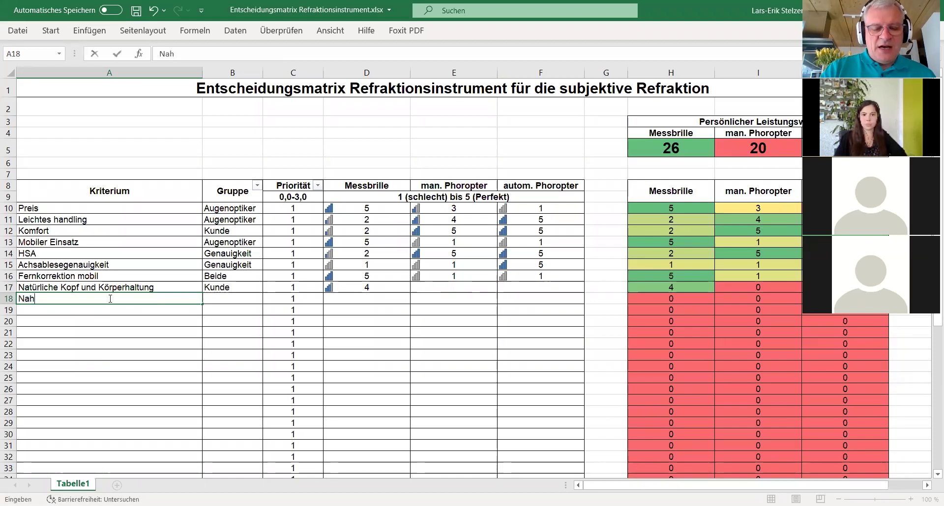
text(glasb)
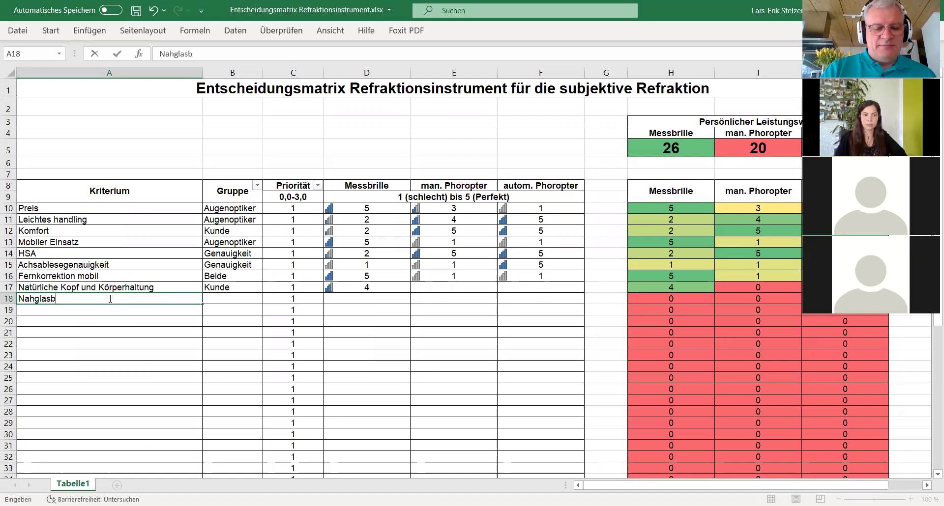
text(esti)
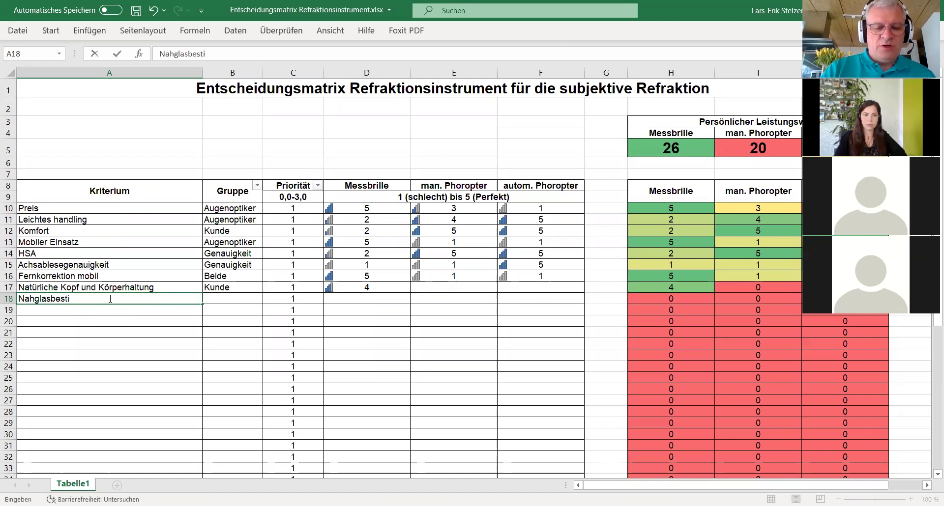
text(mmung)
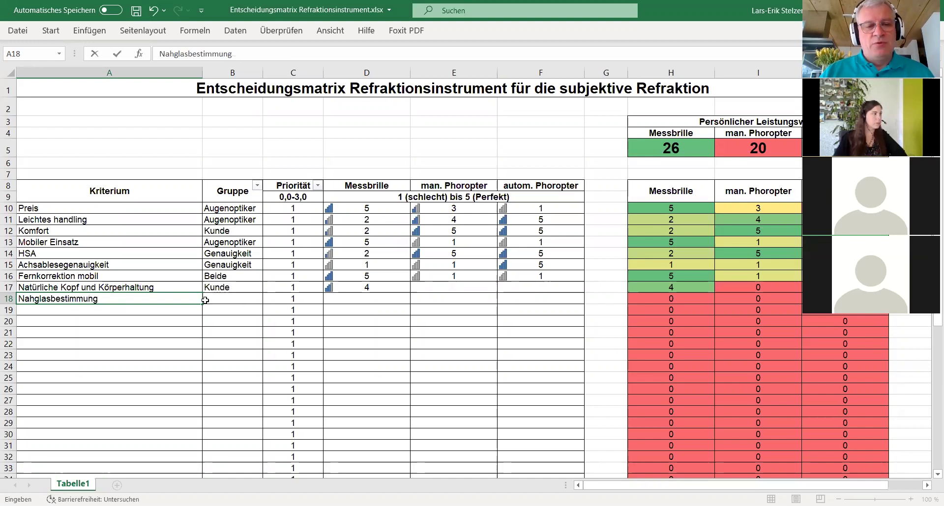
click(227, 299)
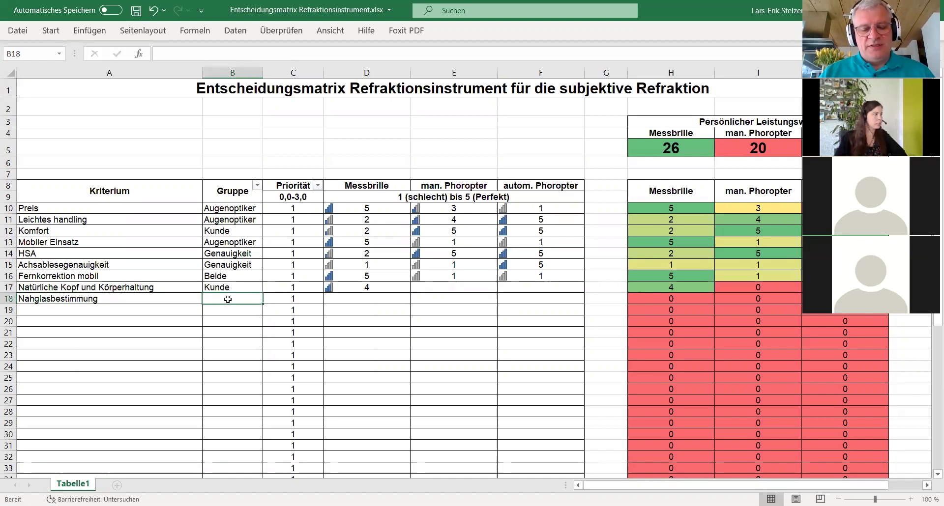
text(Kunde)
click(393, 302)
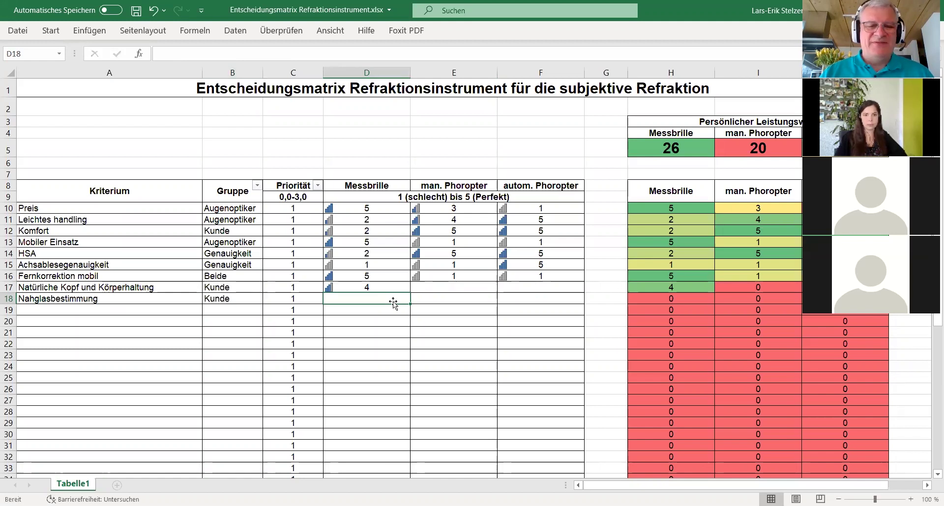
text(4)
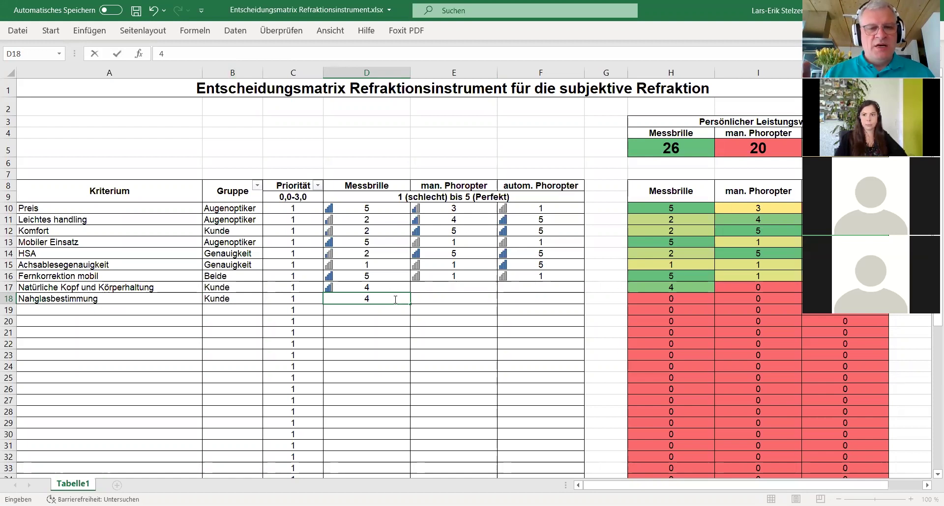
Step: Rate Natürliche Kopf und Körperhaltung in row 17 with 3 for man. Phoropter and 3 for autom. Phoropter
click(434, 289)
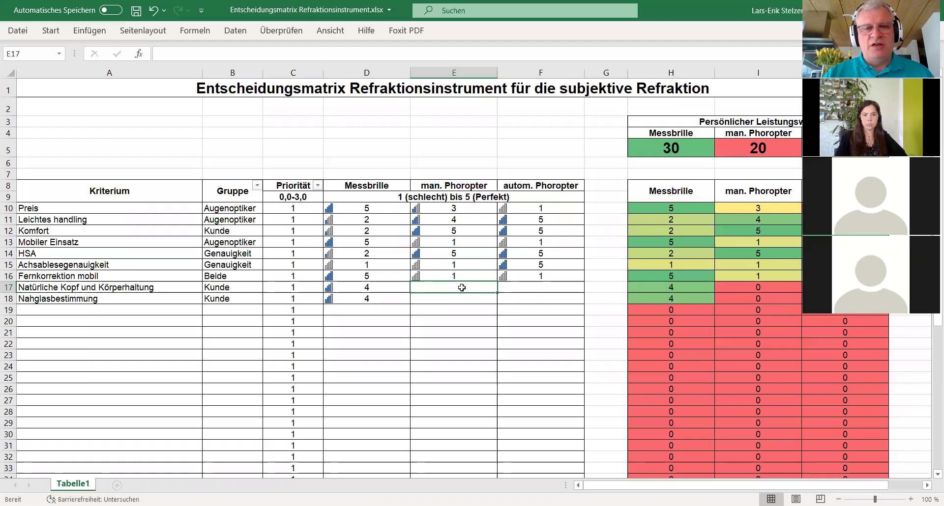
click(381, 289)
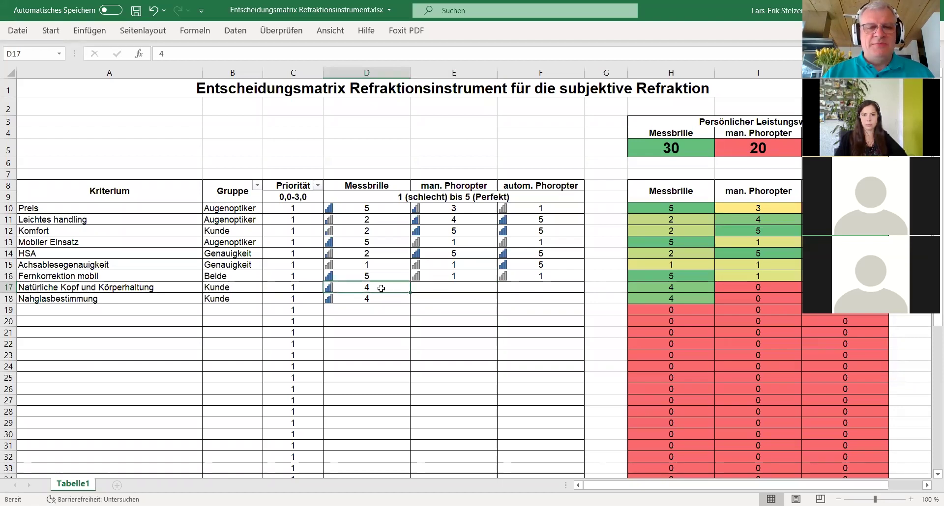
click(450, 289)
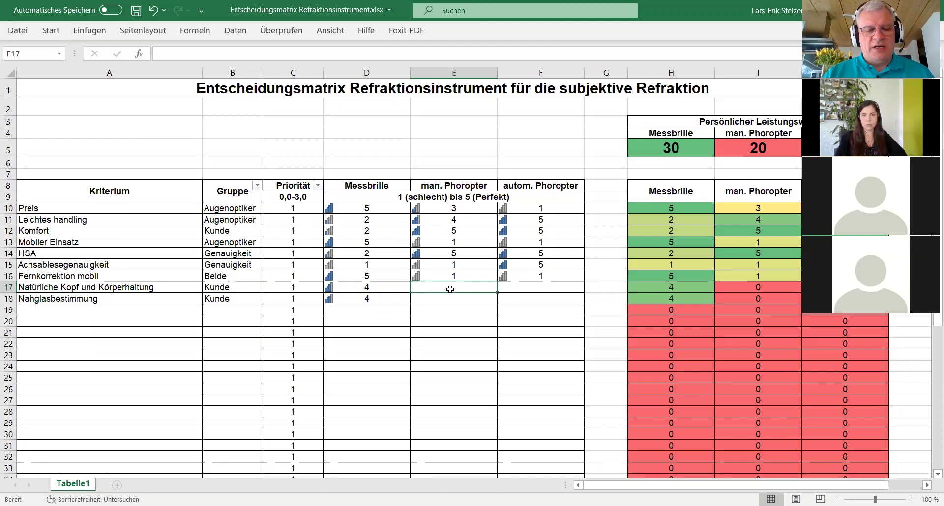
text(3)
click(516, 291)
text(3)
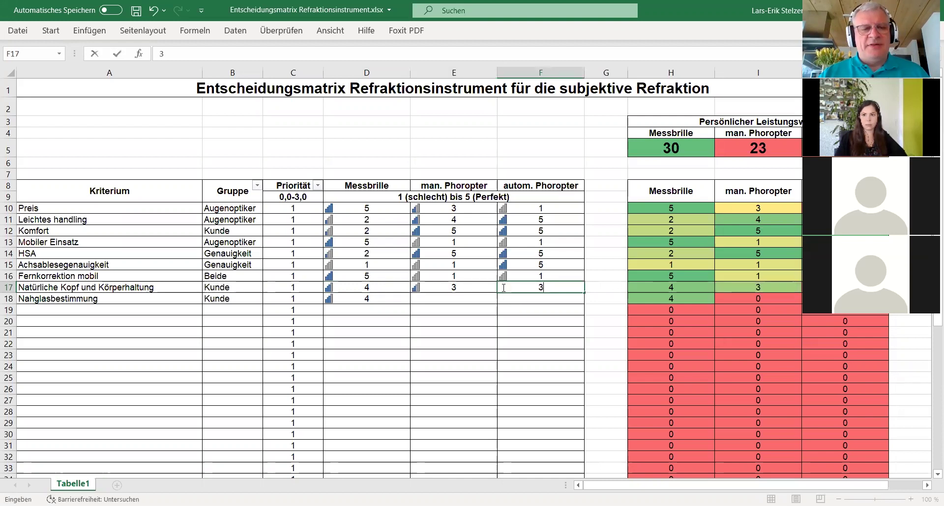
Step: Rate Nahglasbestimmung in row 18 with 3 for man. Phoropter and 3 for autom. Phoropter, and select cell A19
click(481, 298)
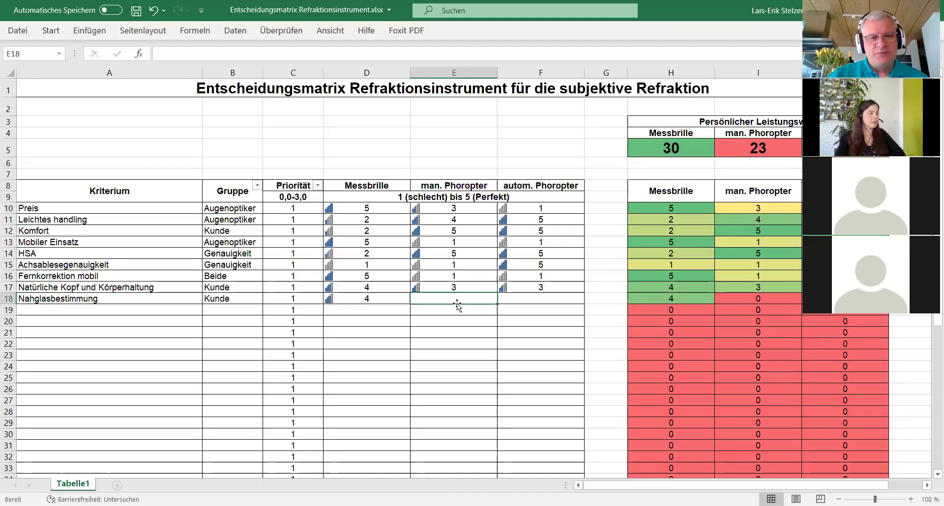
click(385, 301)
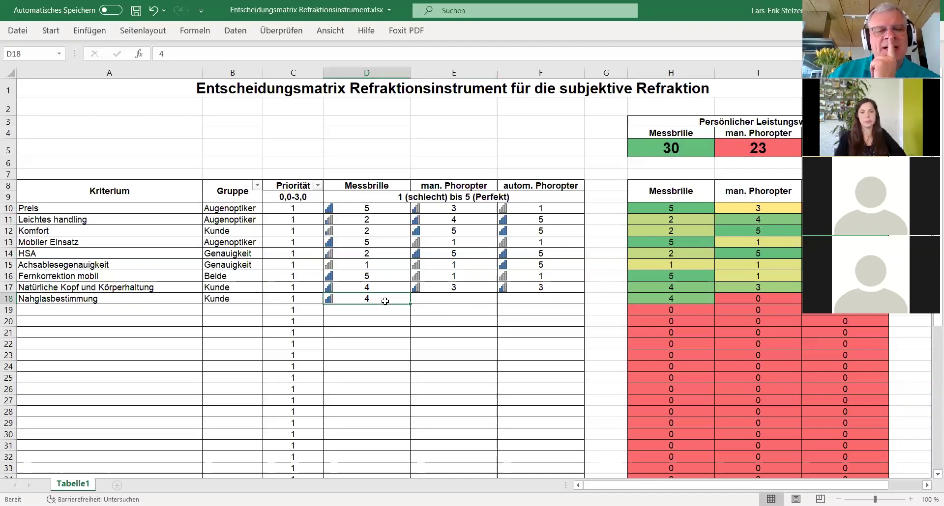
click(465, 298)
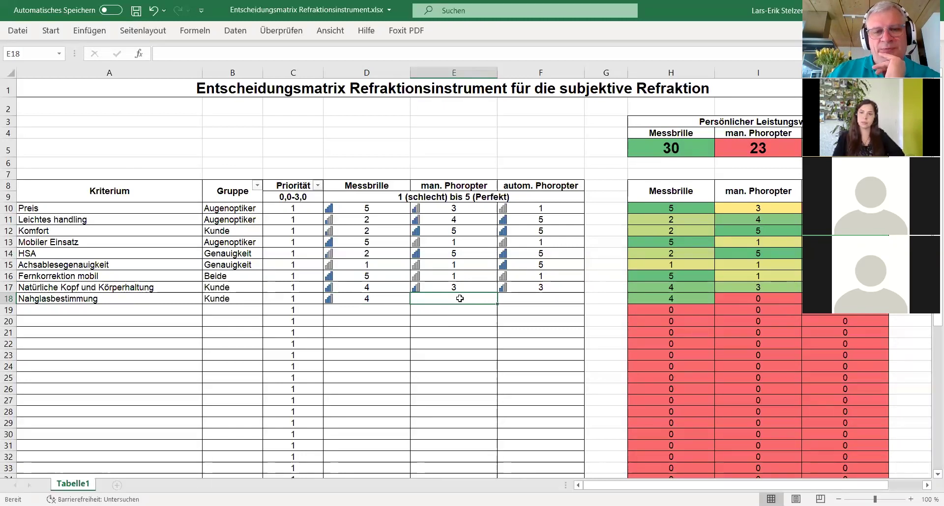
text(3)
click(520, 300)
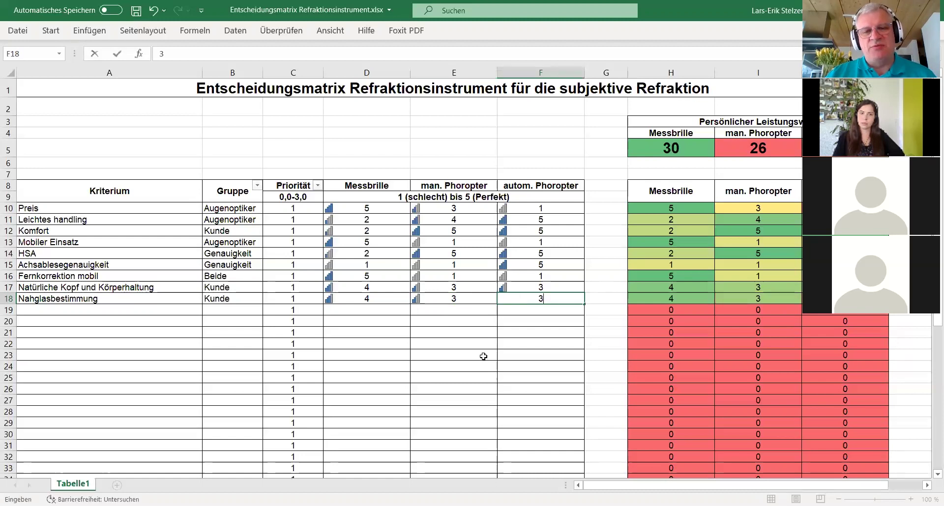
text(3)
click(472, 314)
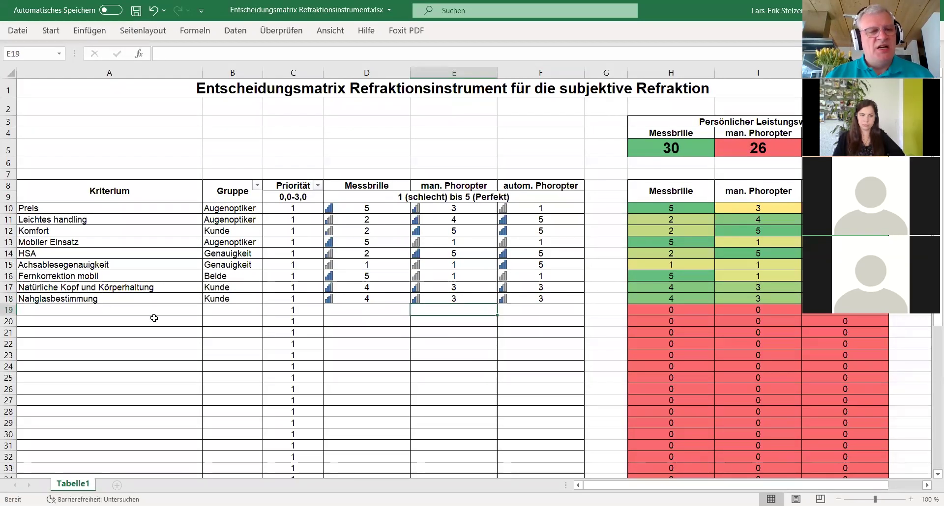
click(103, 311)
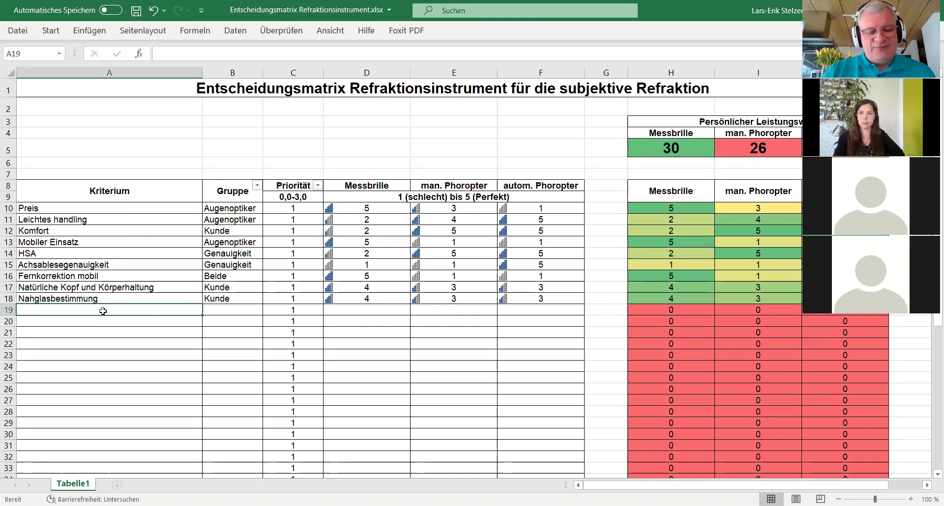
text(Gla)
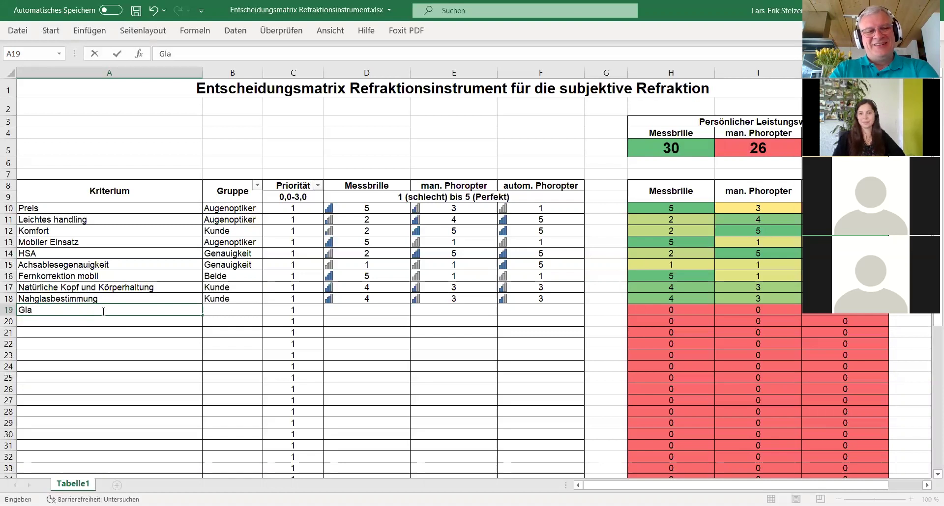
text(s)
key(BackSpace)
key(BackSpace)
key(BackSpace)
key(BackSpace)
Step: Enter the criterion "Zu schneller Glaswechsel" in cell A19
text(Zu )
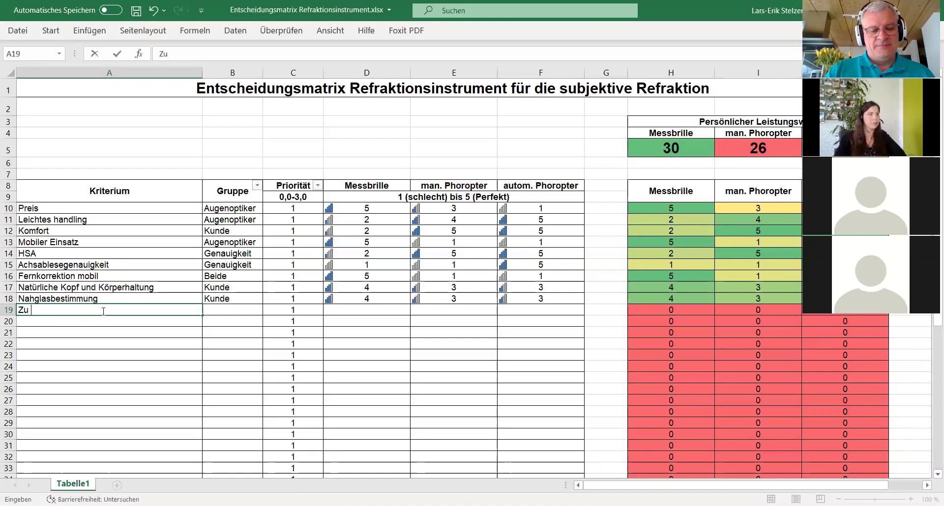
text(schnel)
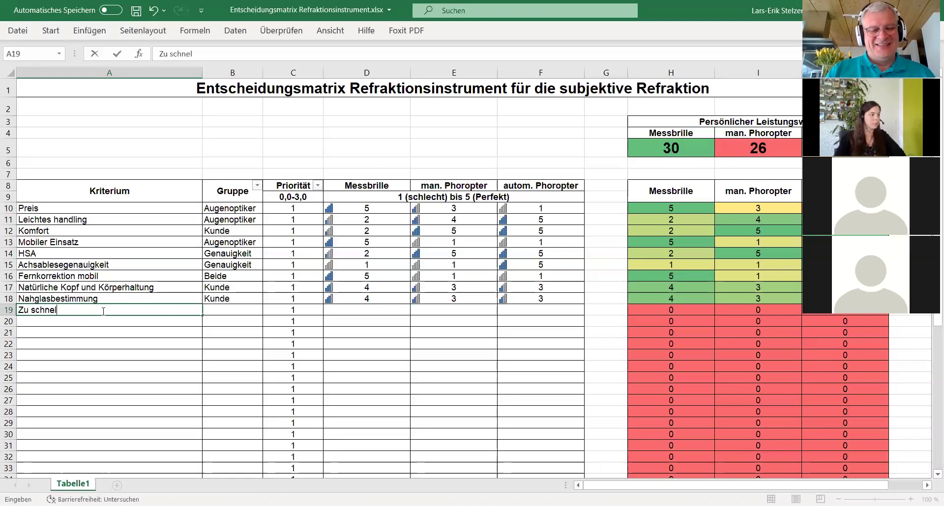
text(ler Glaswechsel)
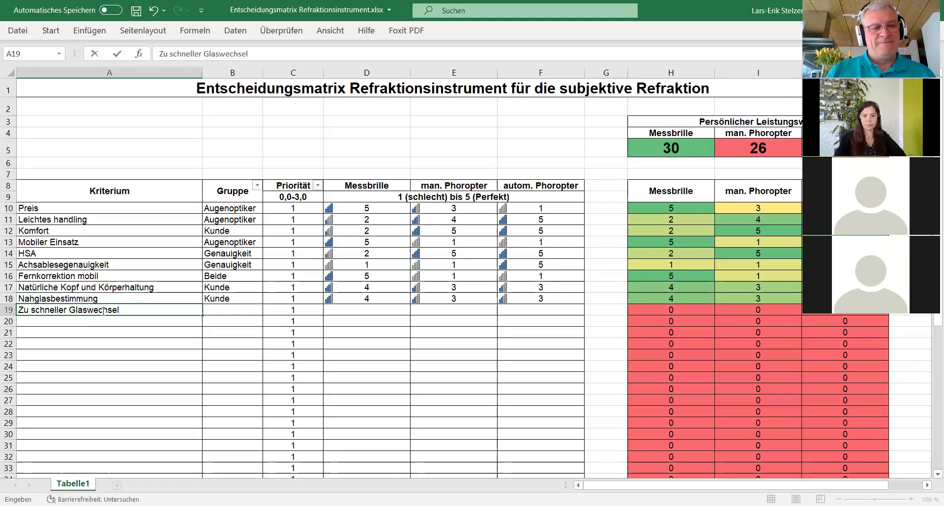
Step: Assign the group "Kunde" to the criterion Zu schneller Glaswechsel in row 19
click(216, 309)
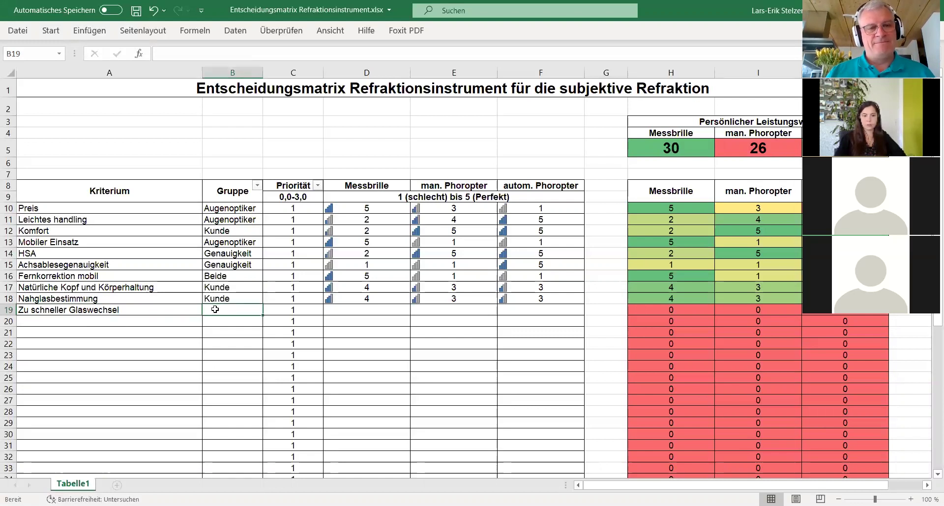
text(kunde)
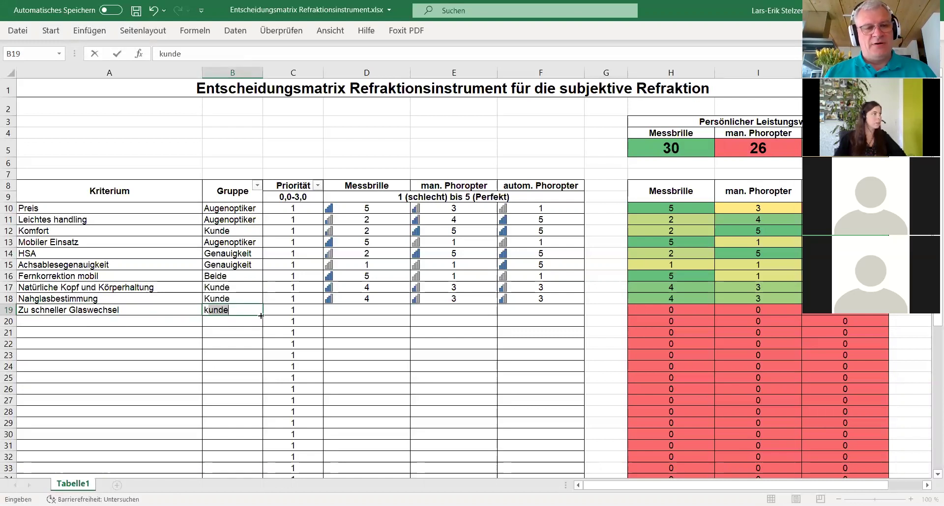
key(Return)
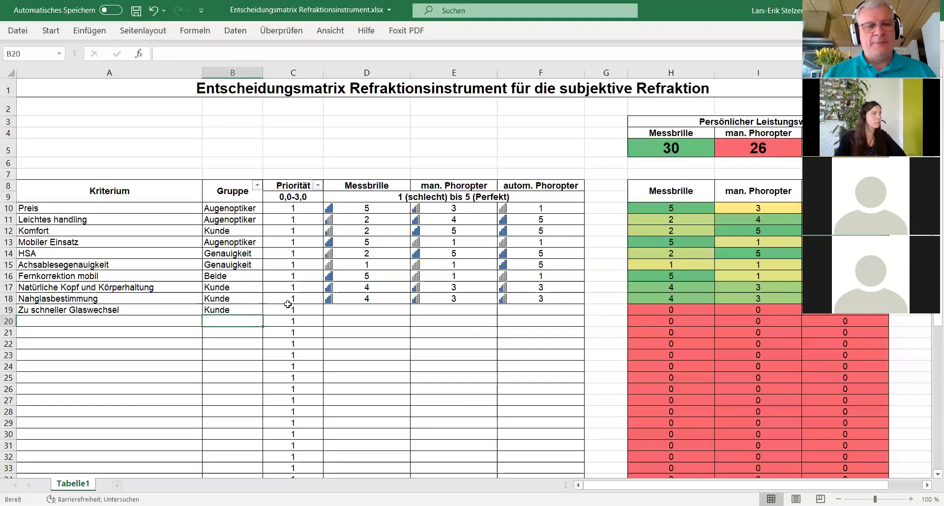
Step: Rate Zu schneller Glaswechsel in row 19 with 5 for Messbrille, 4 for man. Phoropter and 4 for autom. Phoropter
click(388, 310)
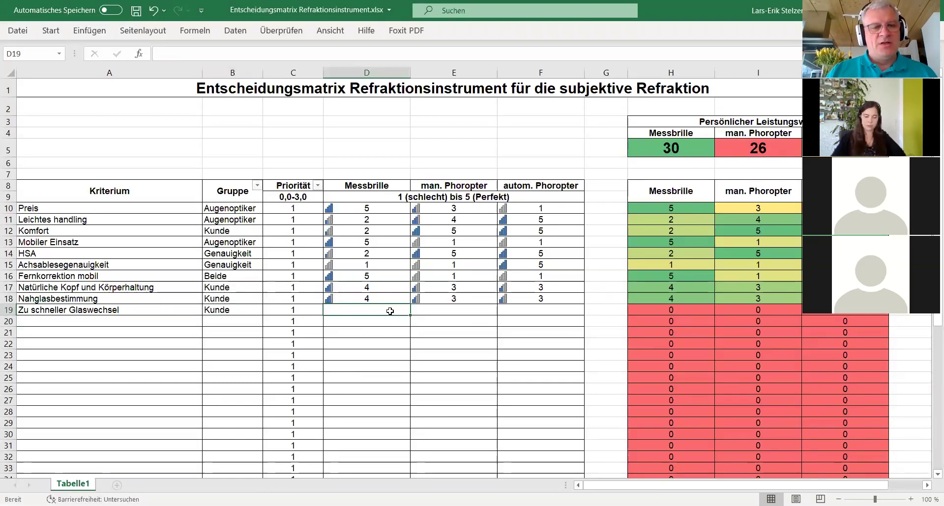
click(526, 308)
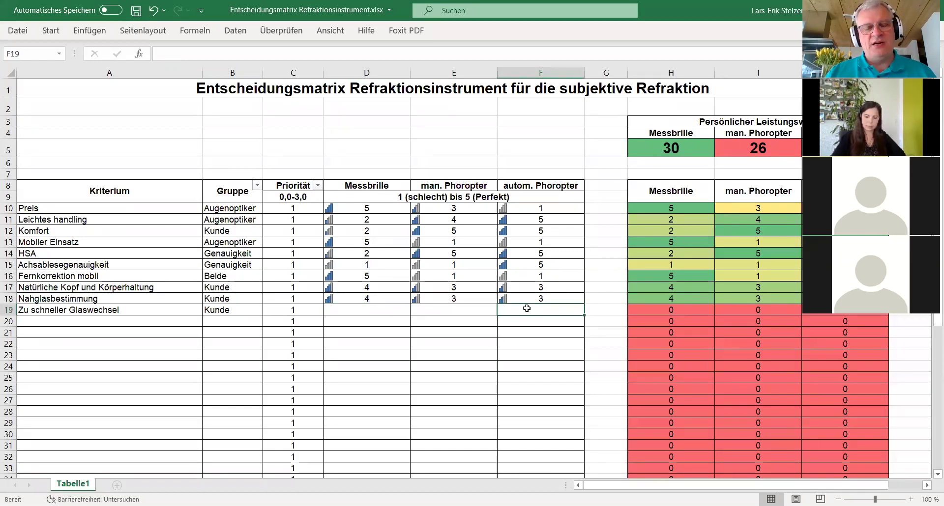
click(390, 314)
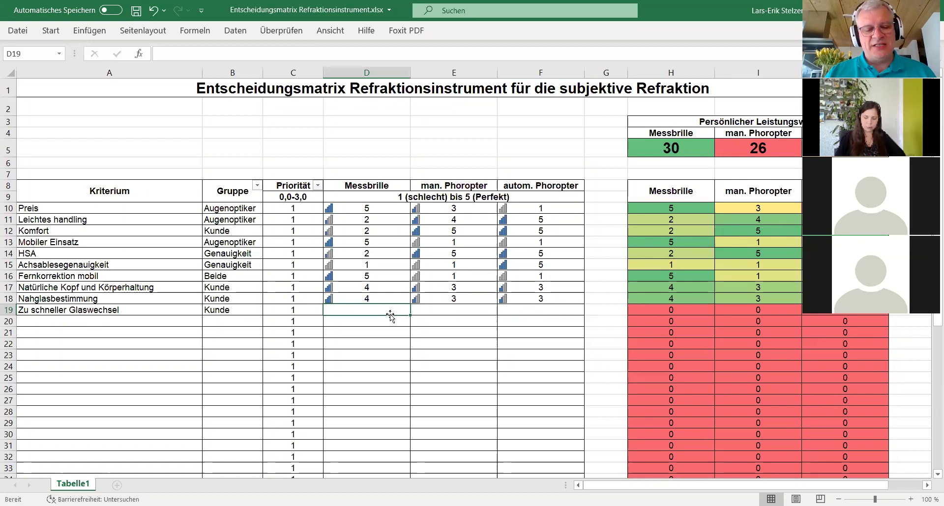
text(5)
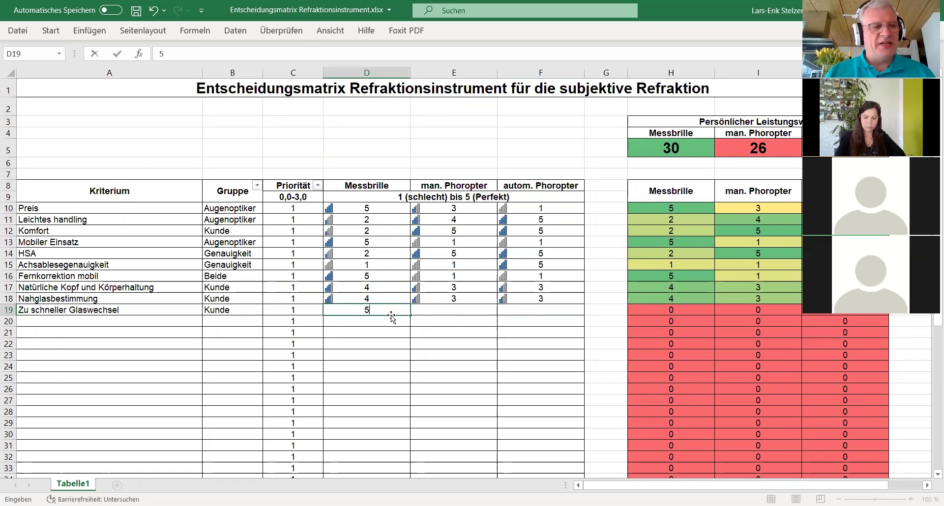
click(538, 312)
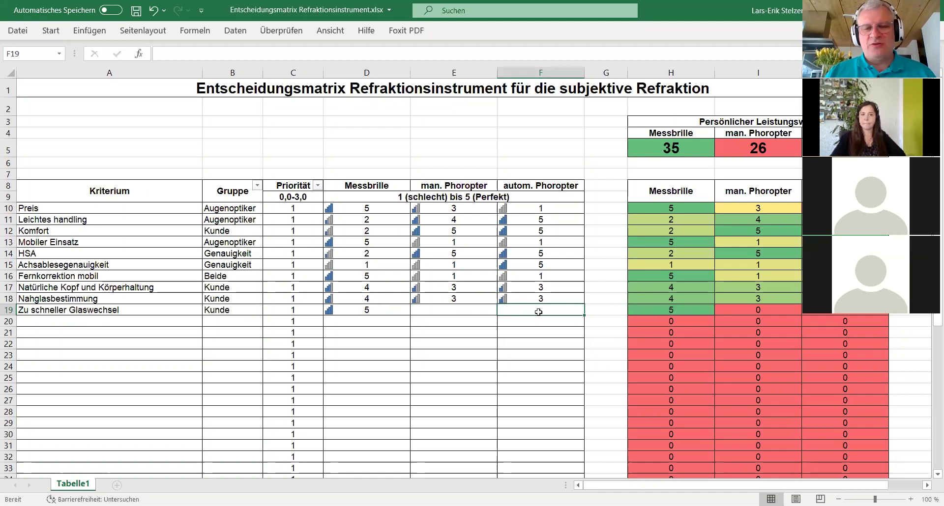
text(4)
click(469, 310)
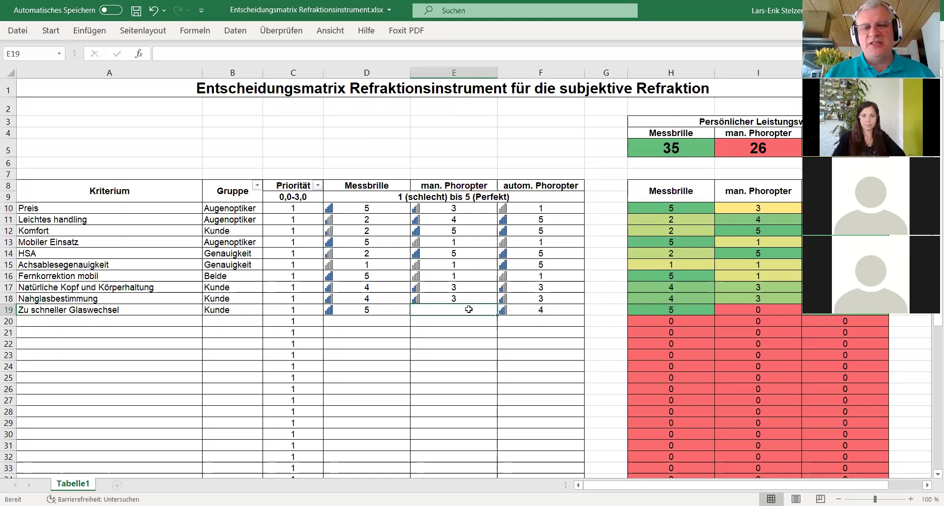
text(4)
key(Return)
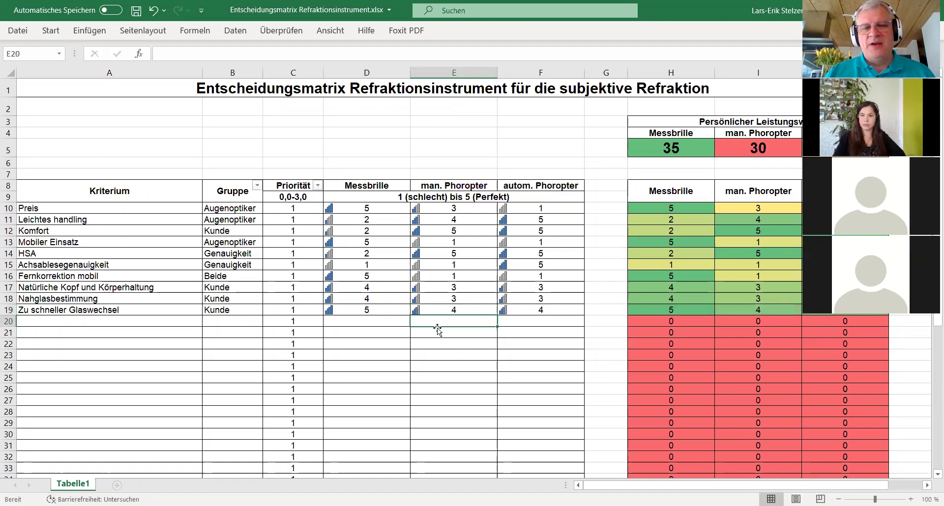
Step: Add the criterion "Wendebefragung" in row 20 with the group "Kunde"
click(388, 321)
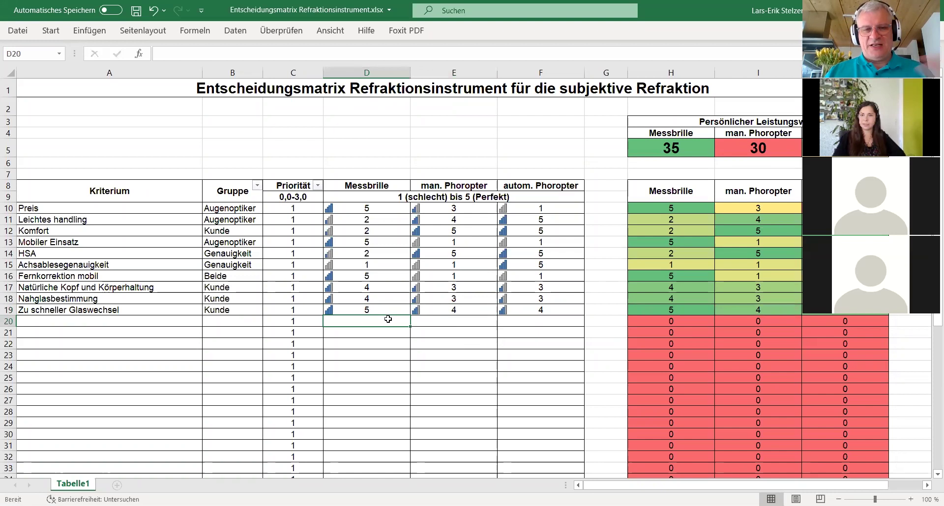
click(136, 320)
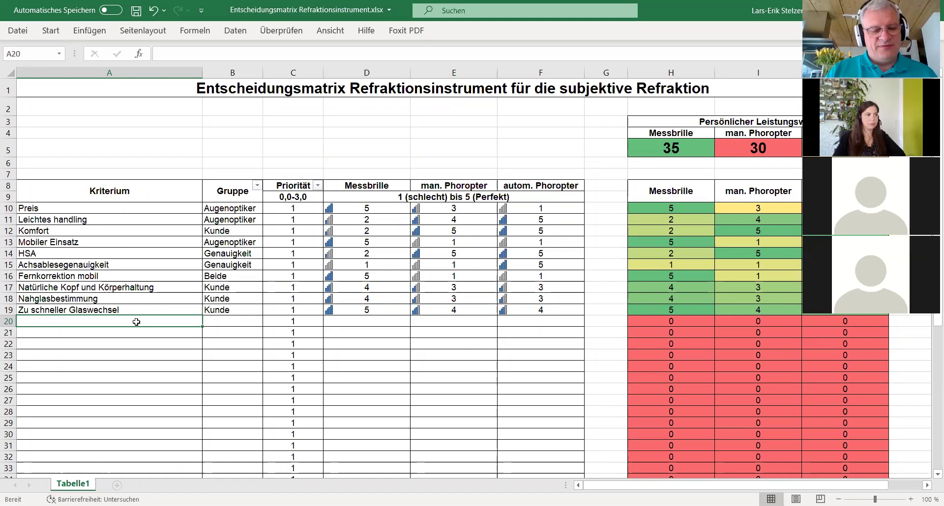
text(Wen)
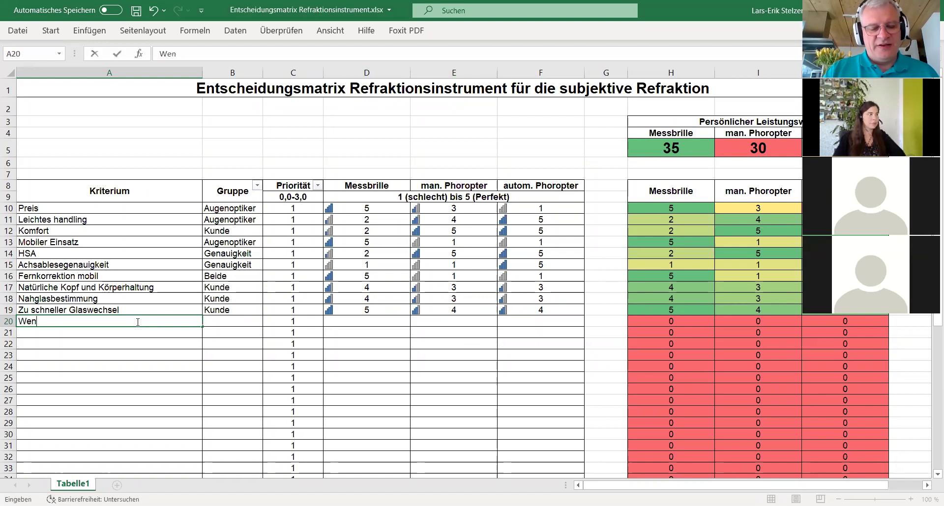
text(debefragung)
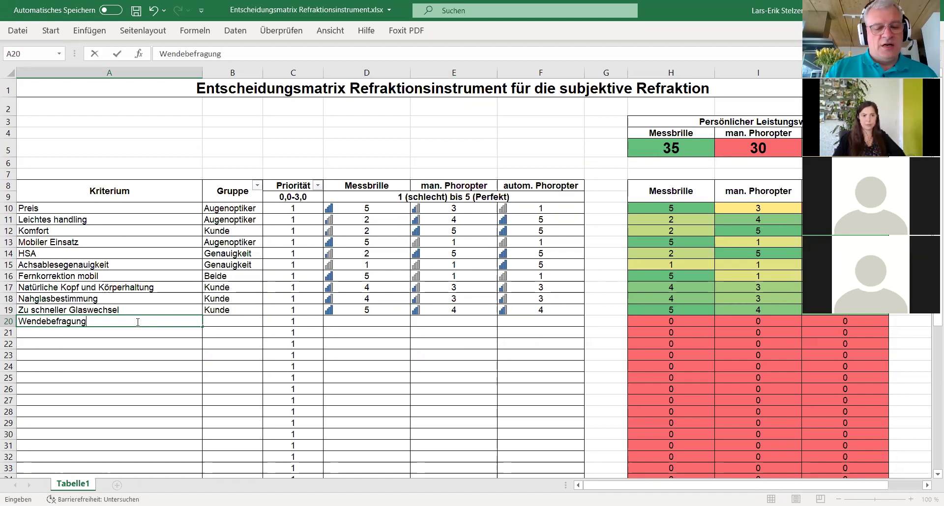
key(Tab)
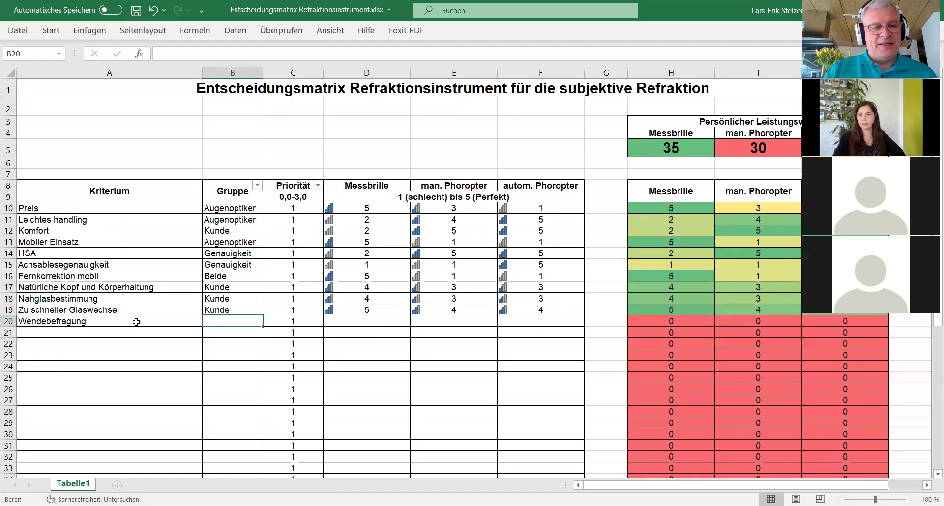
text(Kunde)
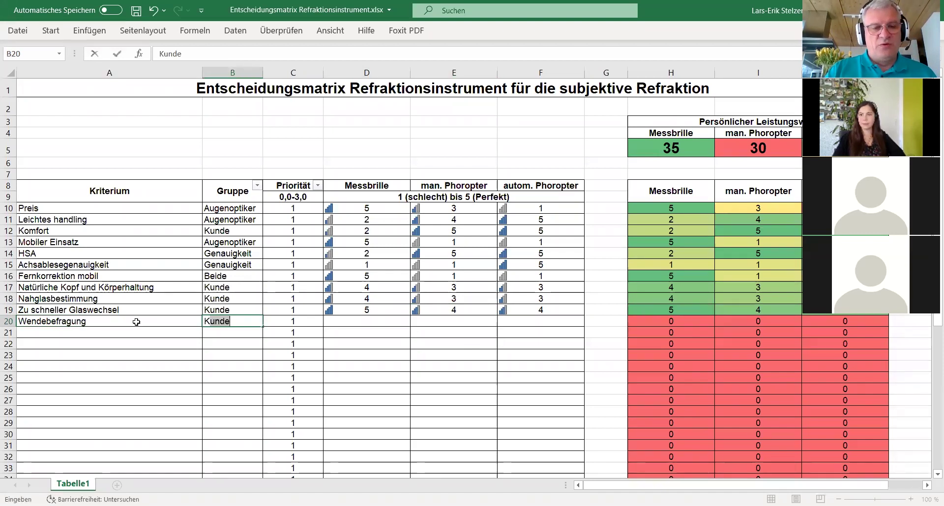
key(Tab)
Step: Rate Wendebefragung in row 20 with 4 for Messbrille, 4 for man. Phoropter and 5 for autom. Phoropter
key(Tab)
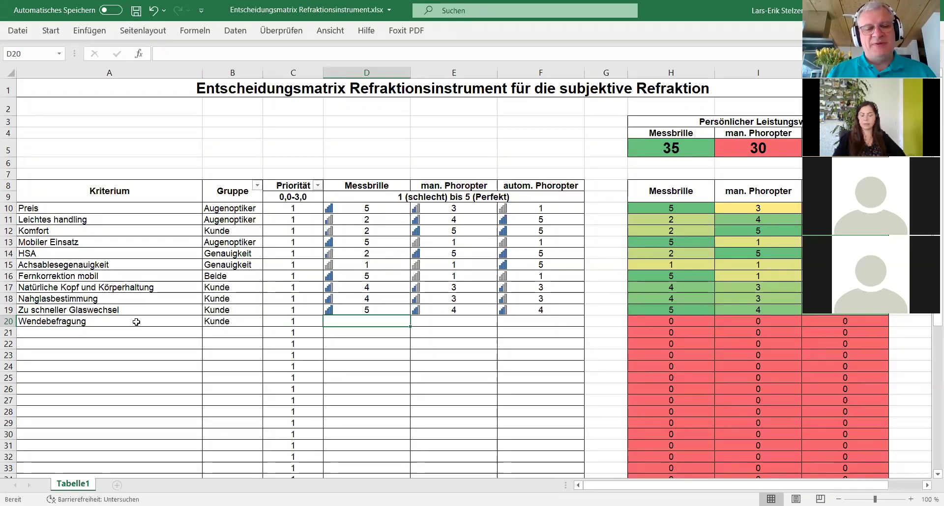
text(4)
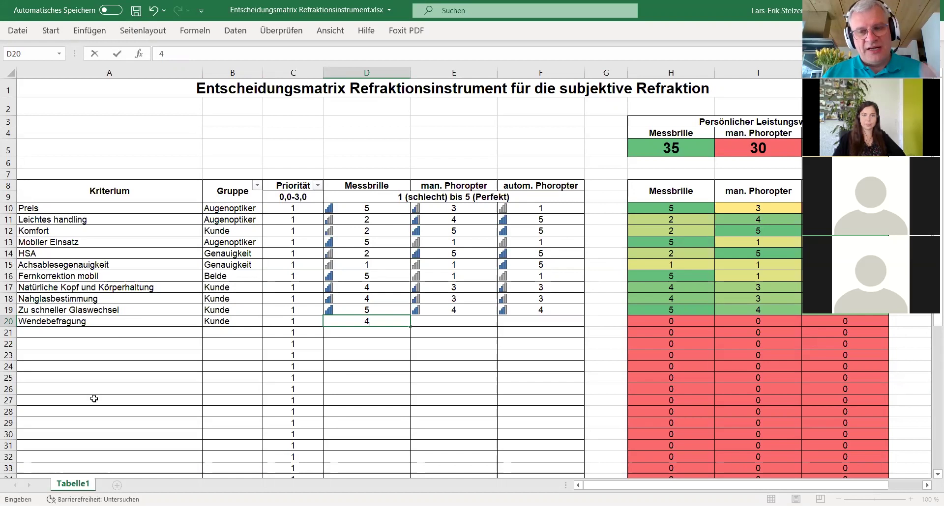
key(Tab)
text(4)
key(Tab)
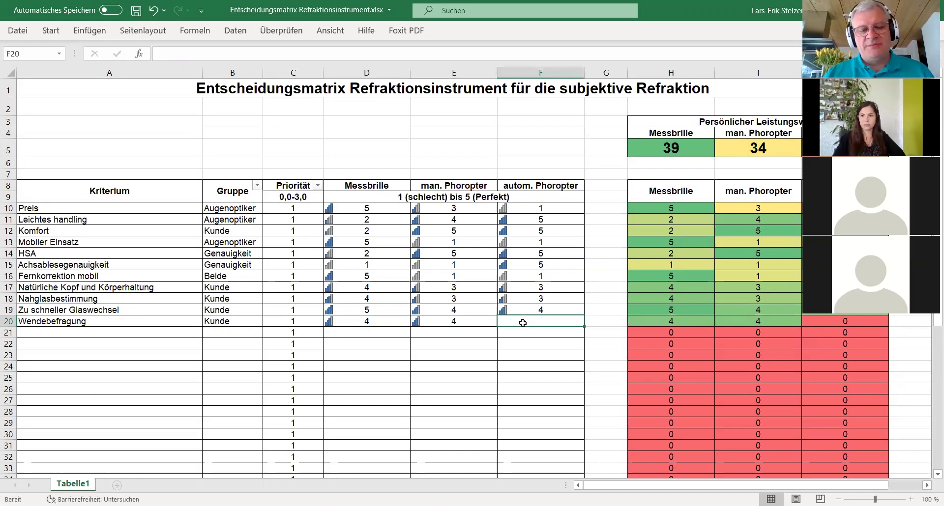
text(5)
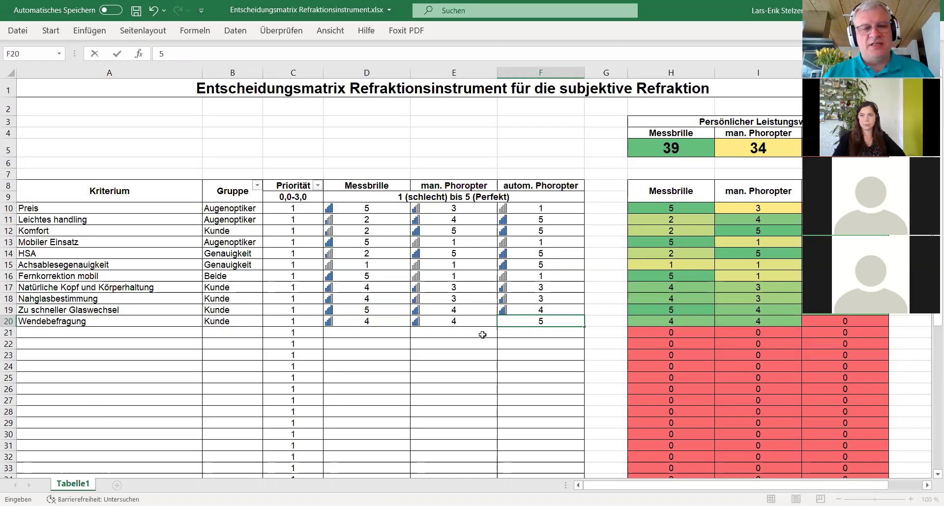
Step: Enter the criterion "Eindruck modern" in cell A21
click(176, 328)
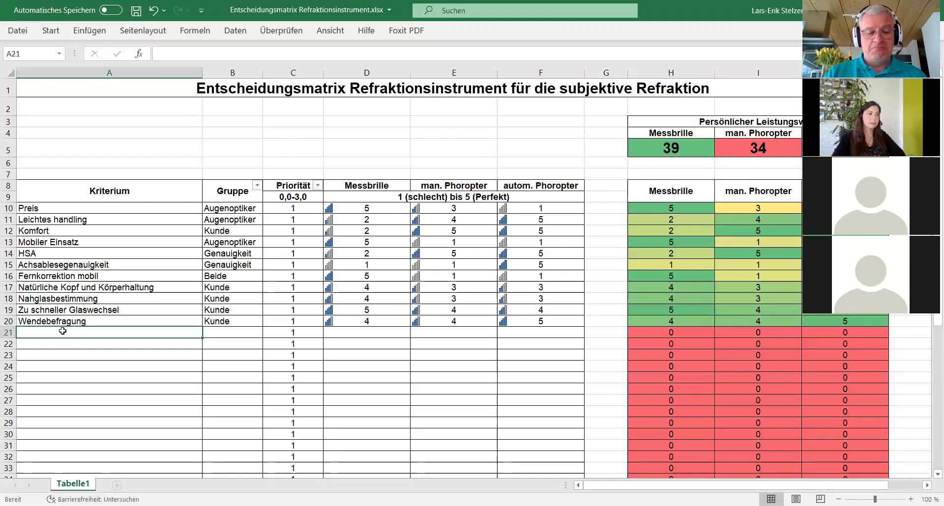
text(Eindr)
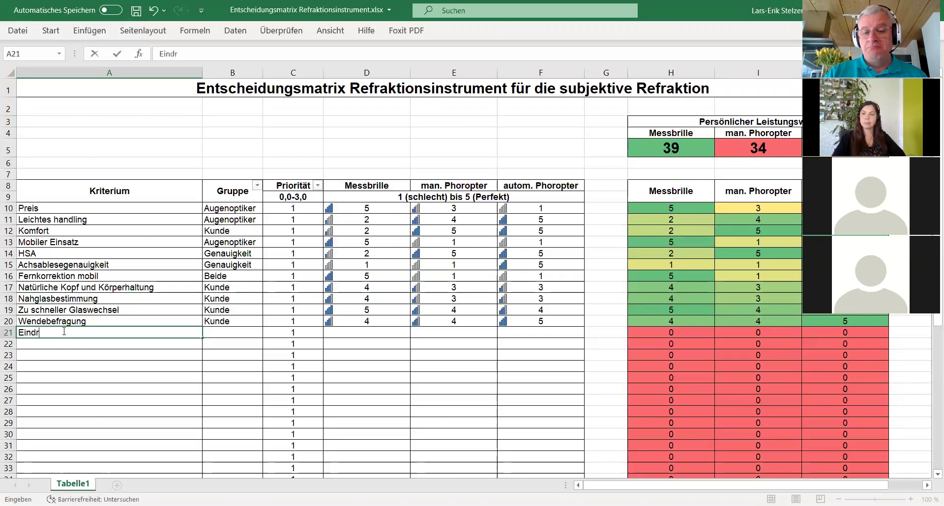
text(uck)
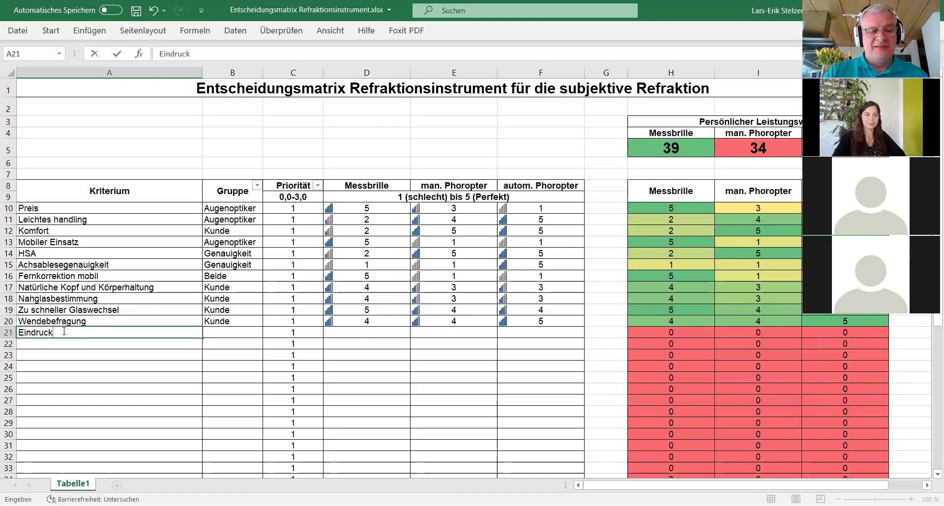
text( modern)
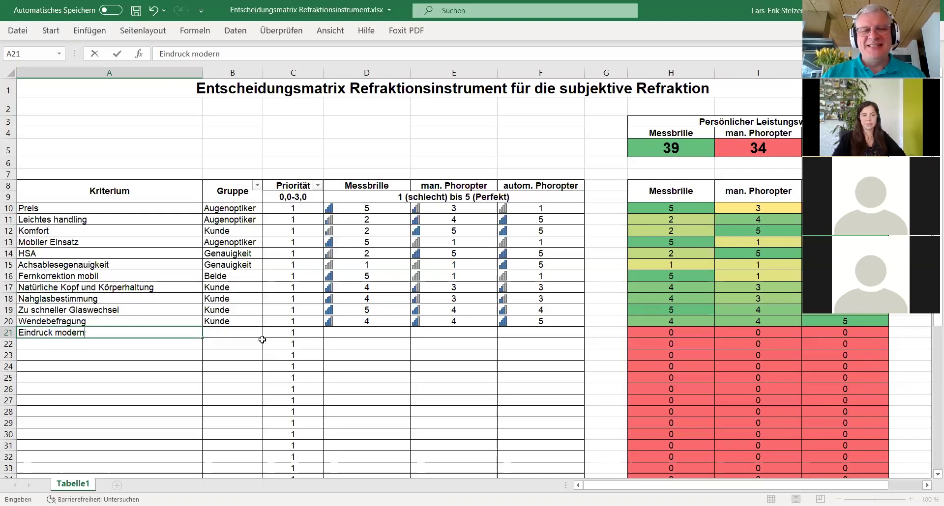
Step: Rate Eindruck modern in row 21 with 2 for Messbrille, 4 for man. Phoropter and 5 for autom. Phoropter
click(368, 333)
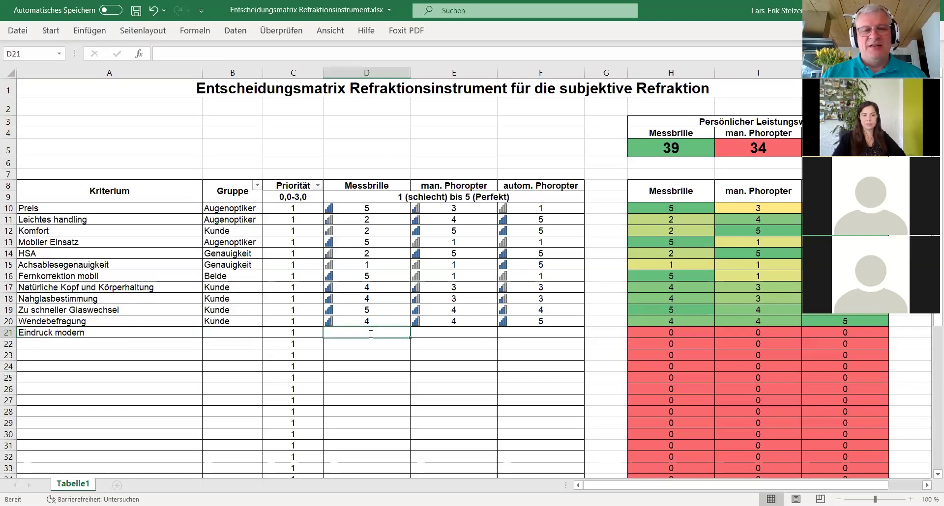
text(2)
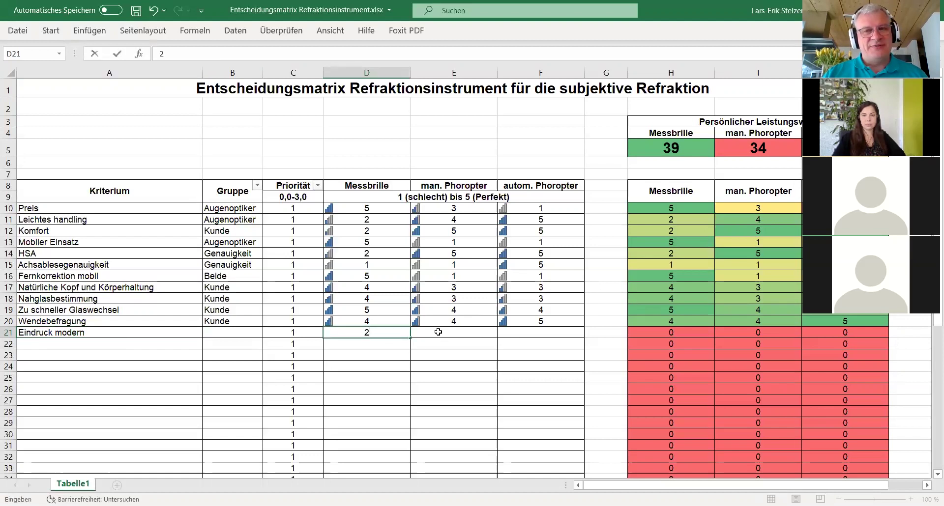
click(518, 334)
text(5)
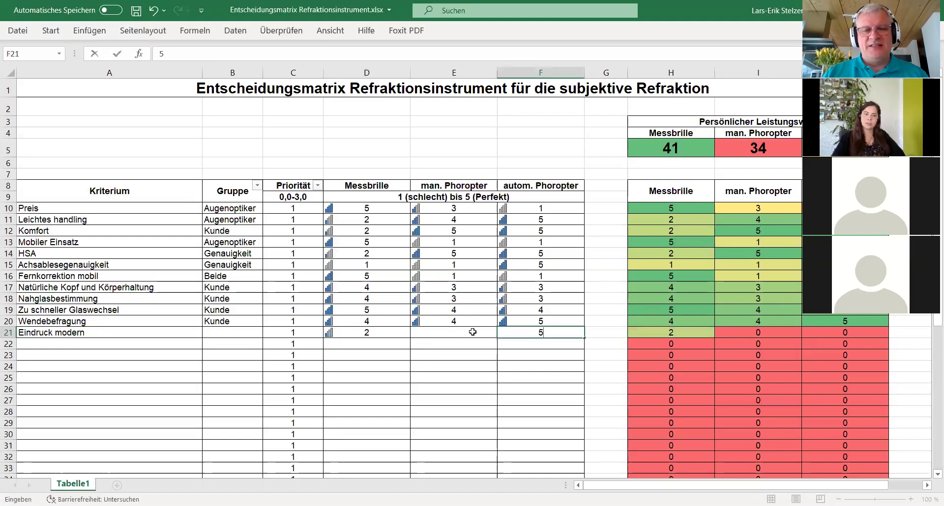
click(472, 333)
text(4)
key(Return)
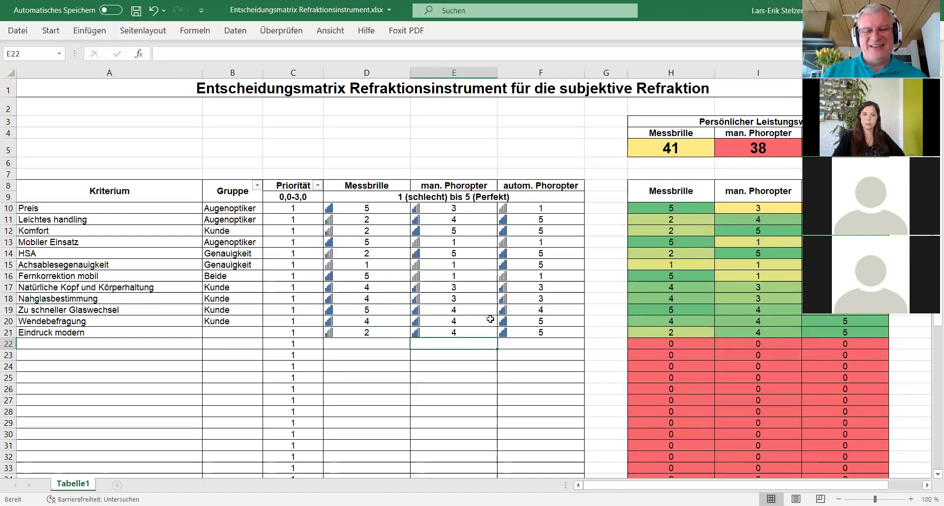
Step: Change the man. Phoropter rating of Eindruck modern in row 21 to 3
click(471, 333)
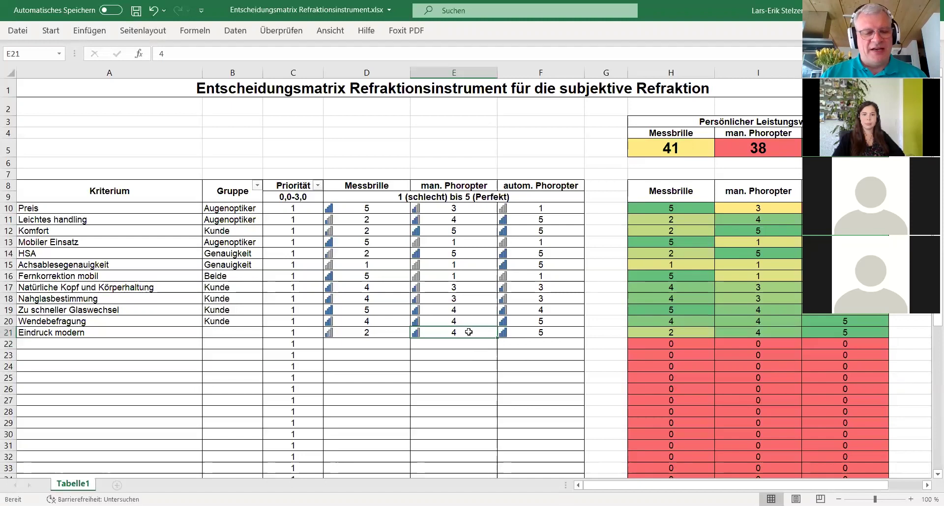
text(3)
key(Return)
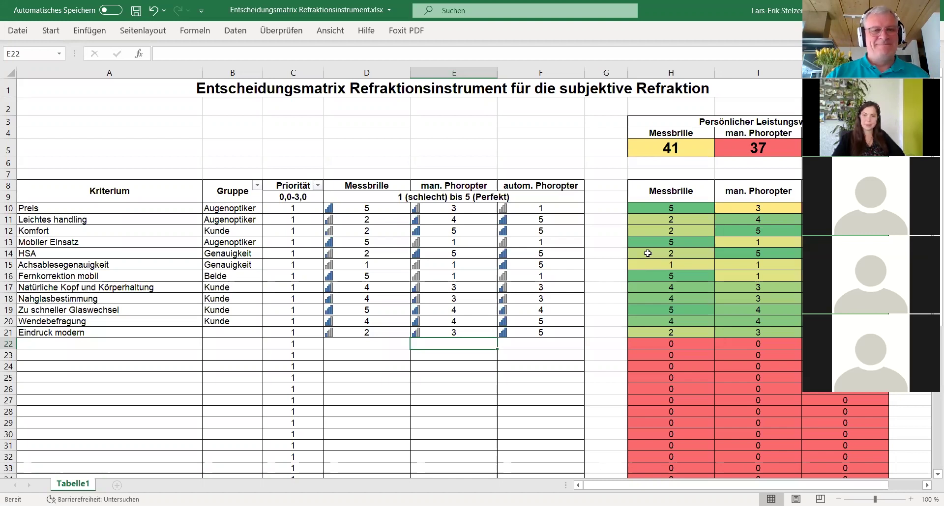
Step: Enter the criterion "Simmultanzylinder" in cell A22 and assign the group "Kunde" to Eindruck modern in row 21
click(126, 321)
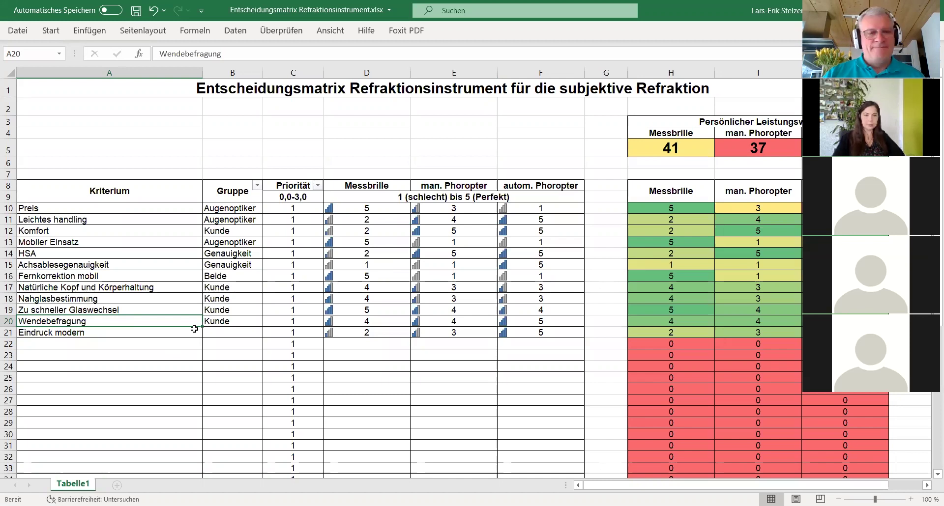
click(153, 343)
text(Simmultanzylinder)
click(228, 332)
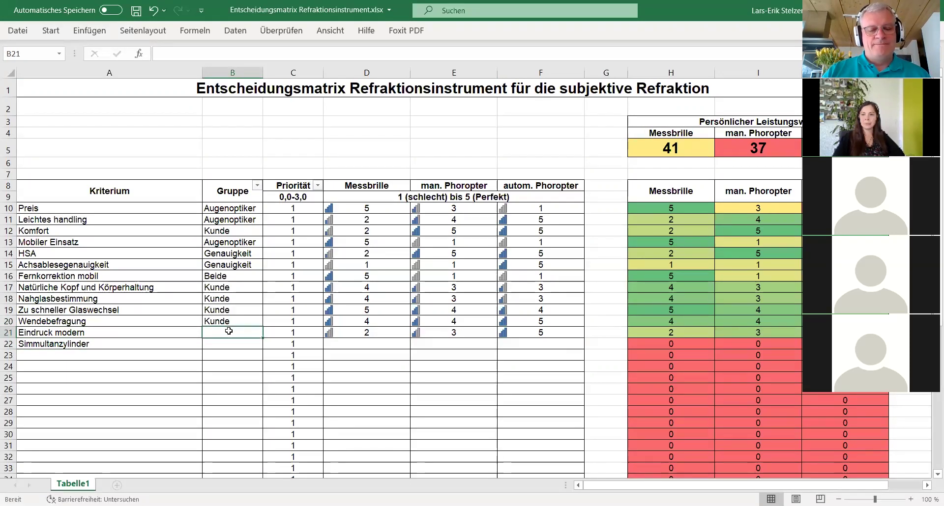
text(Kunde)
Step: Assign the group "Kunde" to Simmultanzylinder in row 22 and rate it 1 for Messbrille, 1 for man. Phoropter and 5 for autom. Phoropter
click(223, 344)
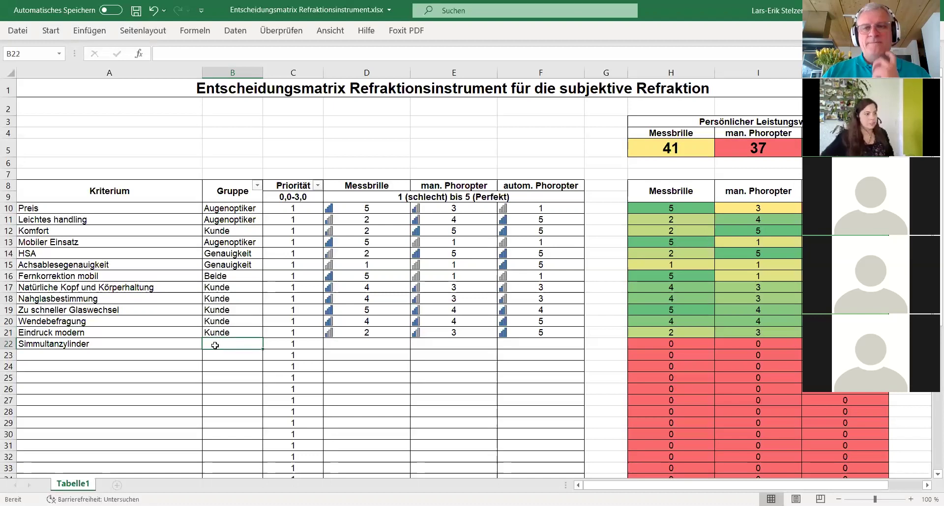
text(kunde)
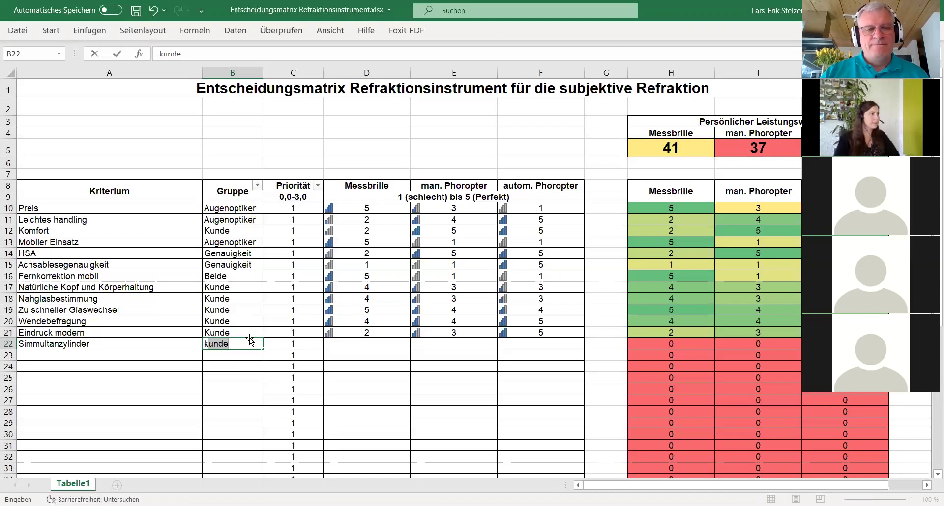
click(364, 345)
text(1)
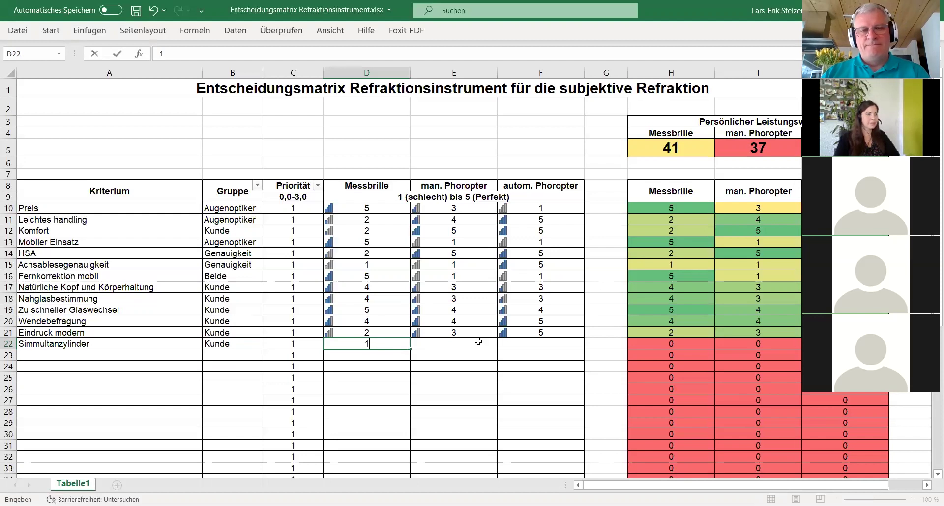
click(480, 345)
text(1)
key(Tab)
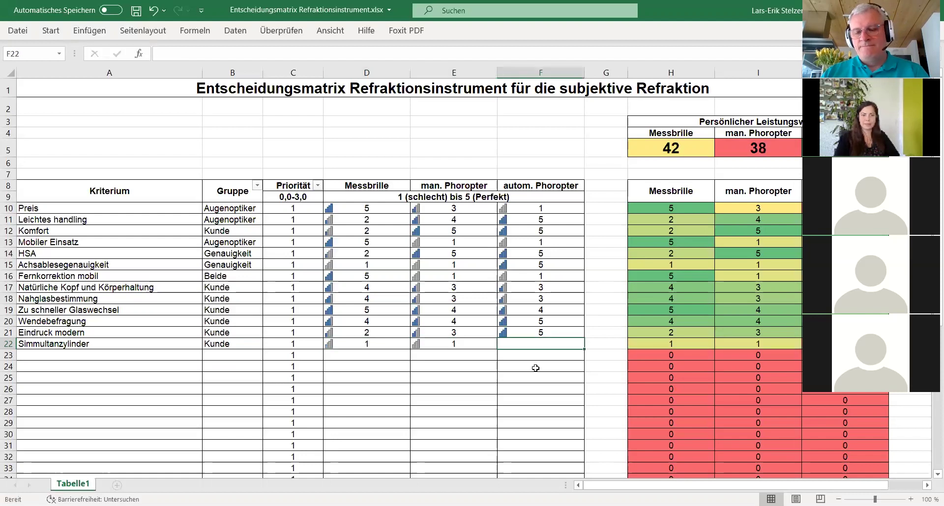
text(5)
Step: Enter the criterion "Schnelligkeit" in cell A23
click(125, 358)
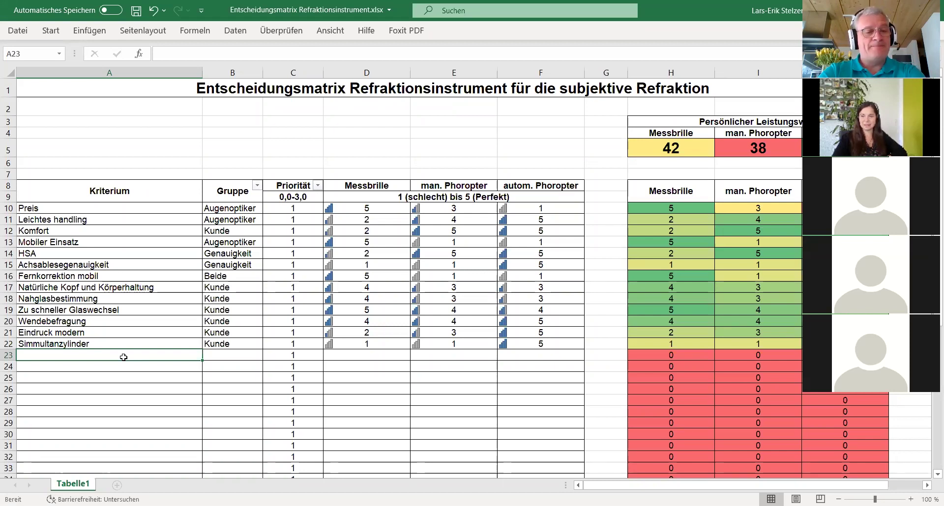
text(Schnelligkeit)
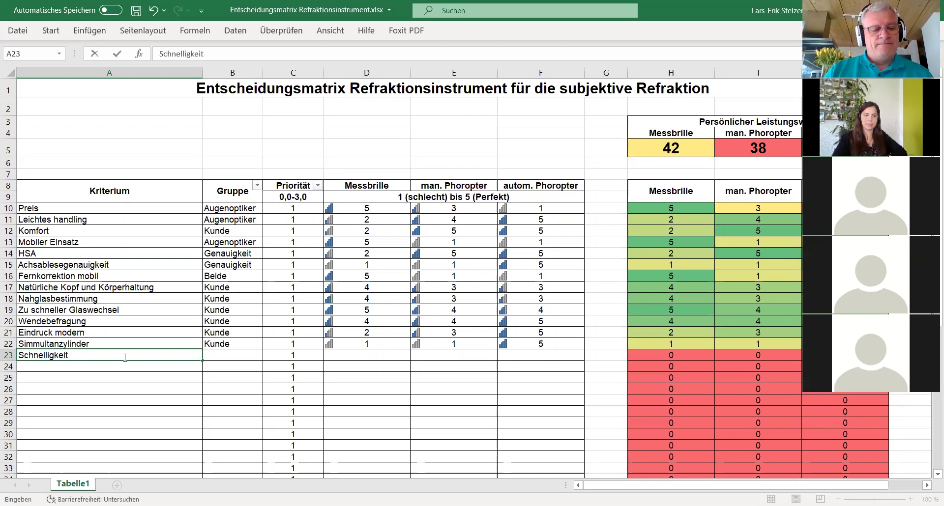
key(Tab)
key(Tab)
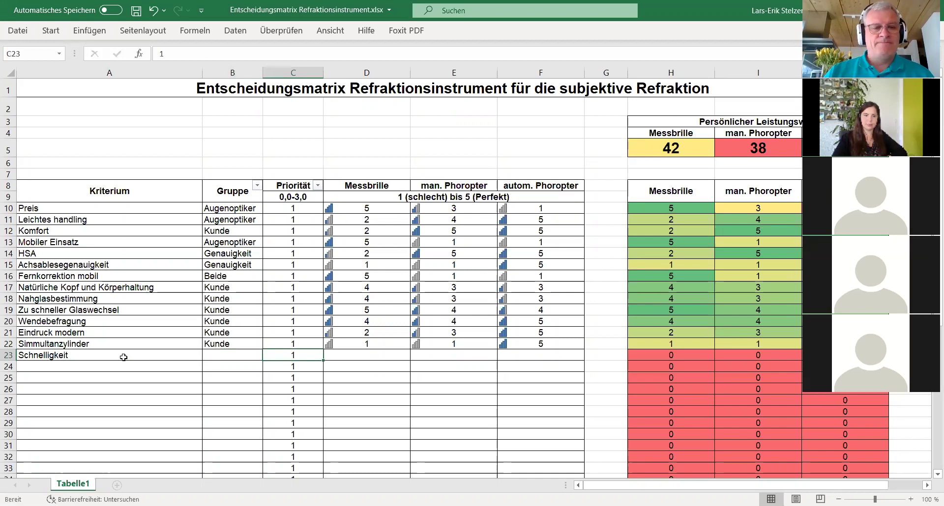
Step: Assign the group "Augenoptiker" to Schnelligkeit in row 23
click(236, 354)
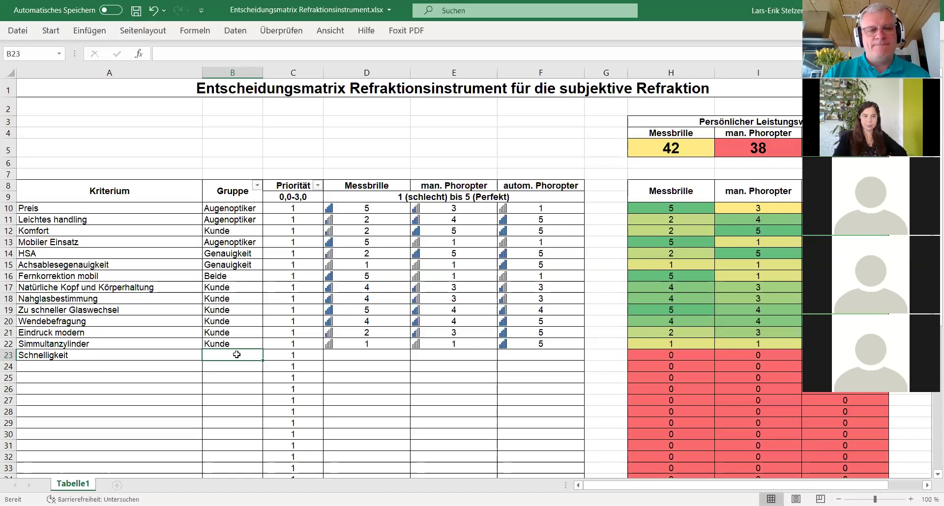
text(Augenoptiker)
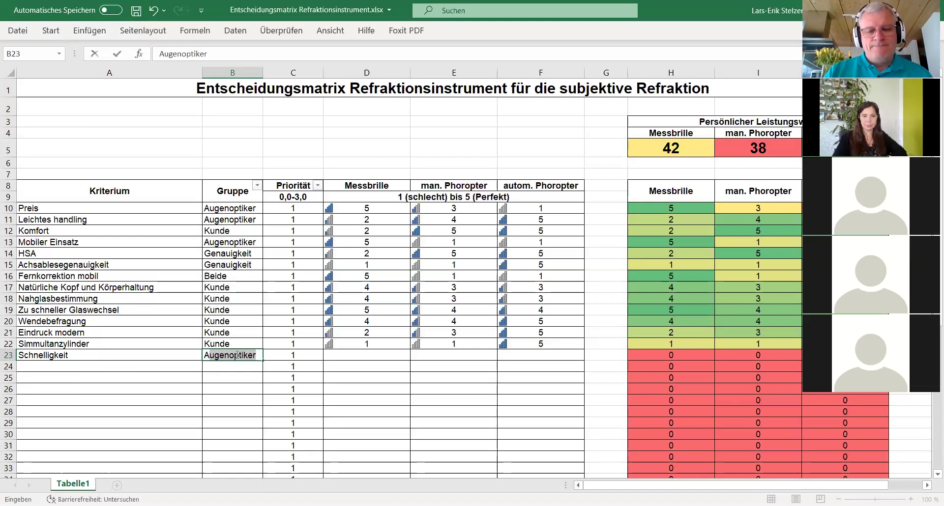
key(Tab)
key(Tab)
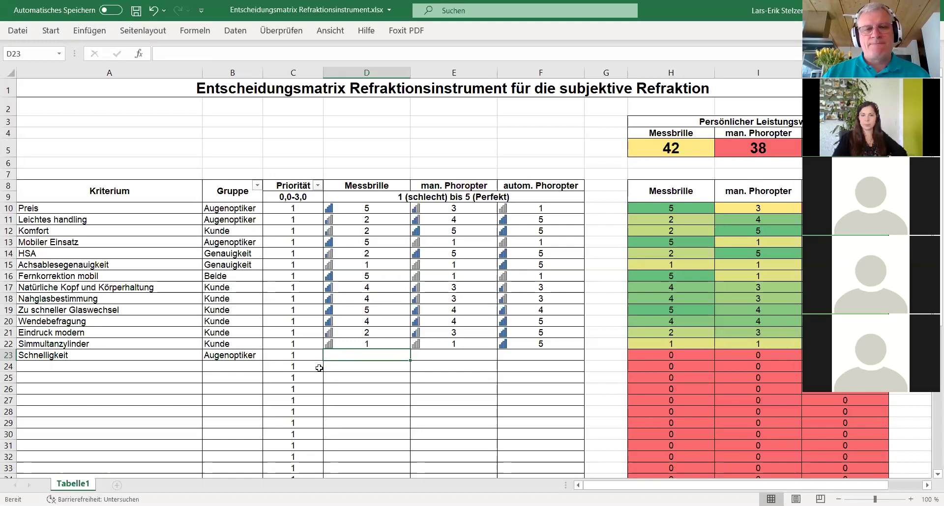
click(538, 355)
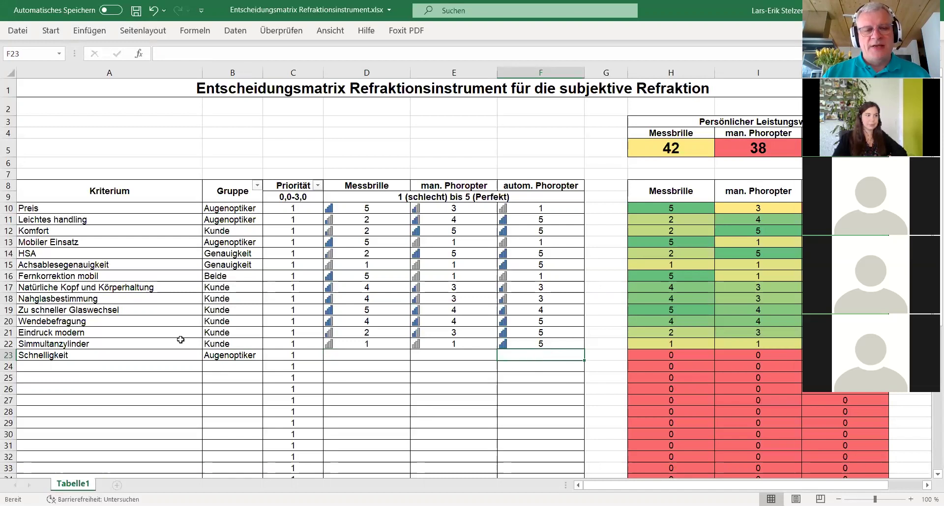
Step: Set the group of Schnelligkeit in row 23 to "Beide"
click(250, 355)
text(Be)
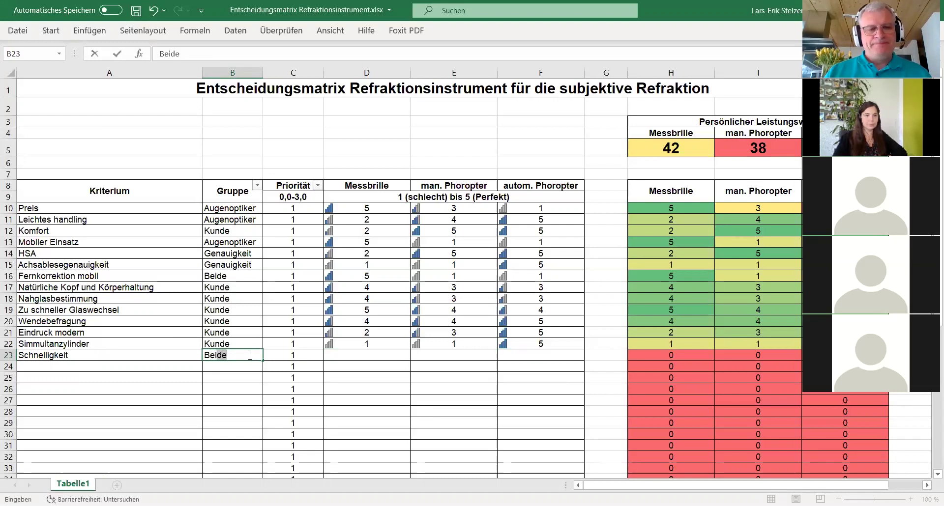
key(Tab)
key(Tab)
key(Tab)
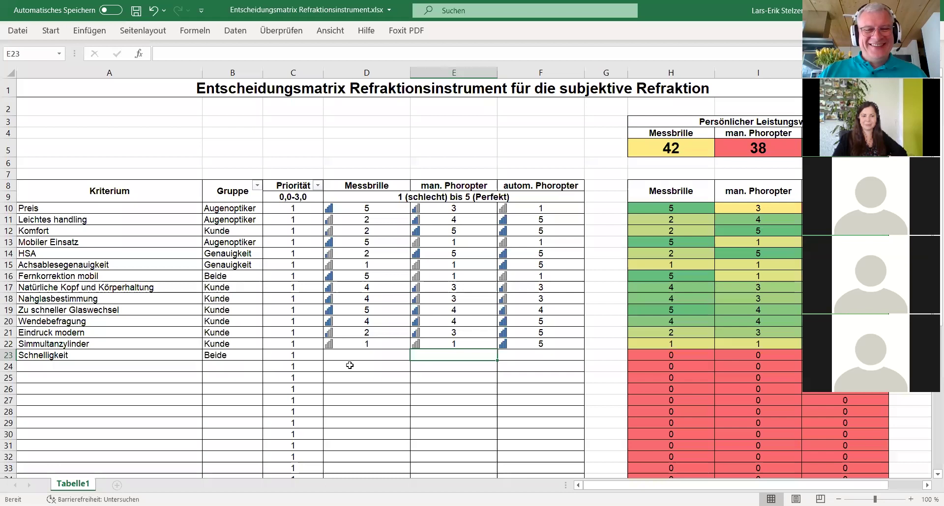
Step: Rate Schnelligkeit in row 23 with 5 for autom. Phoropter, 3 for man. Phoropter and 1 for Messbrille
click(547, 355)
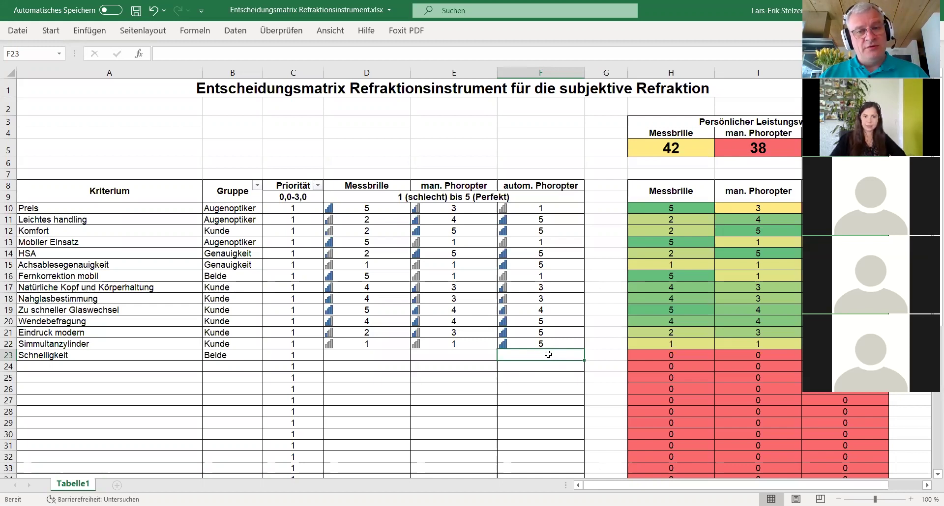
text(5)
click(458, 356)
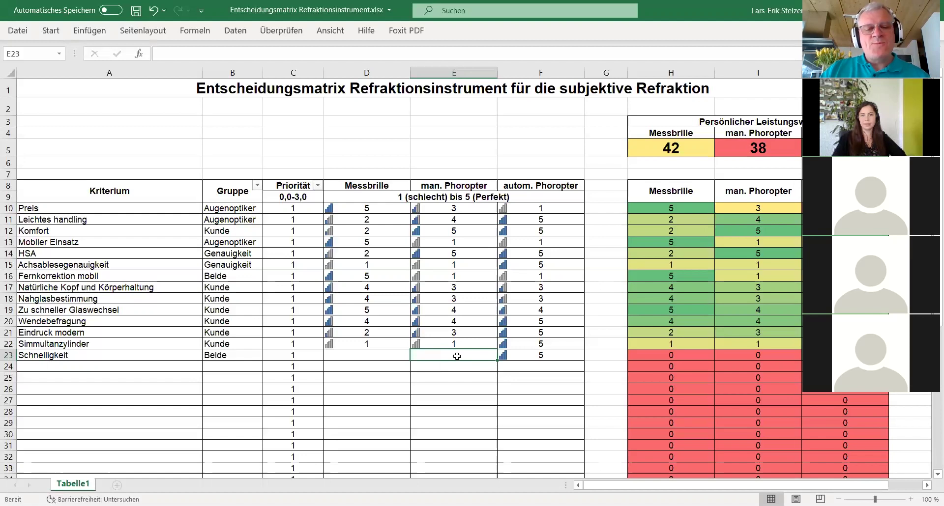
text(3)
click(395, 352)
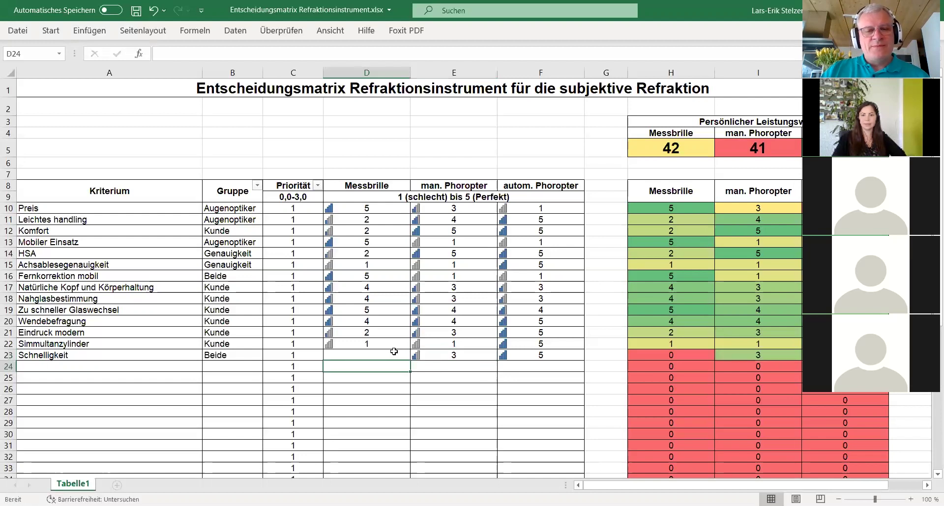
text(1)
key(Return)
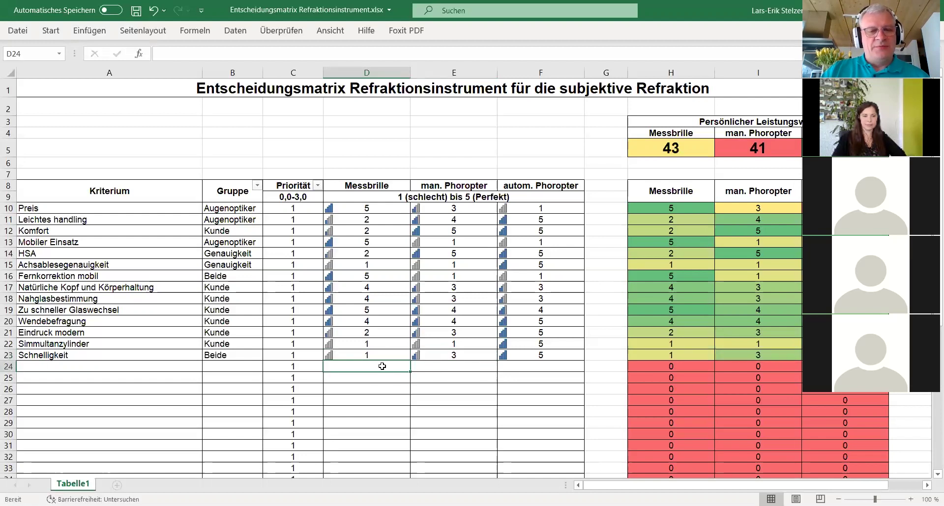
Step: Enter the criterion "Wertevergleich" in cell A24 and assign it the group "Kunde"
click(137, 368)
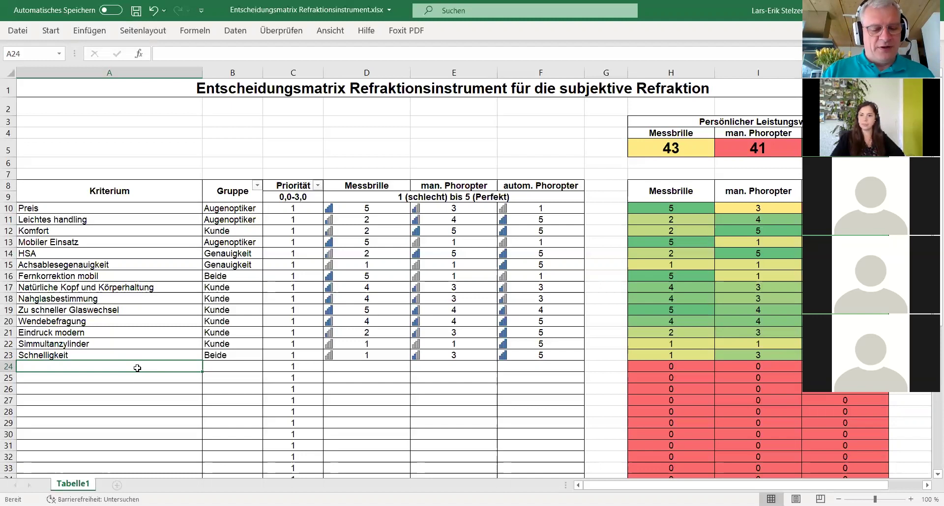
text(Wertevergleich)
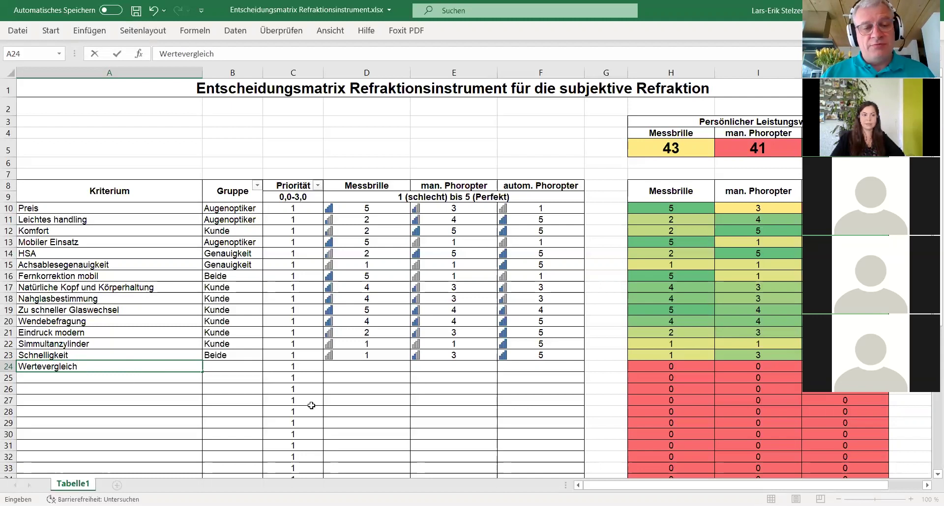
click(255, 367)
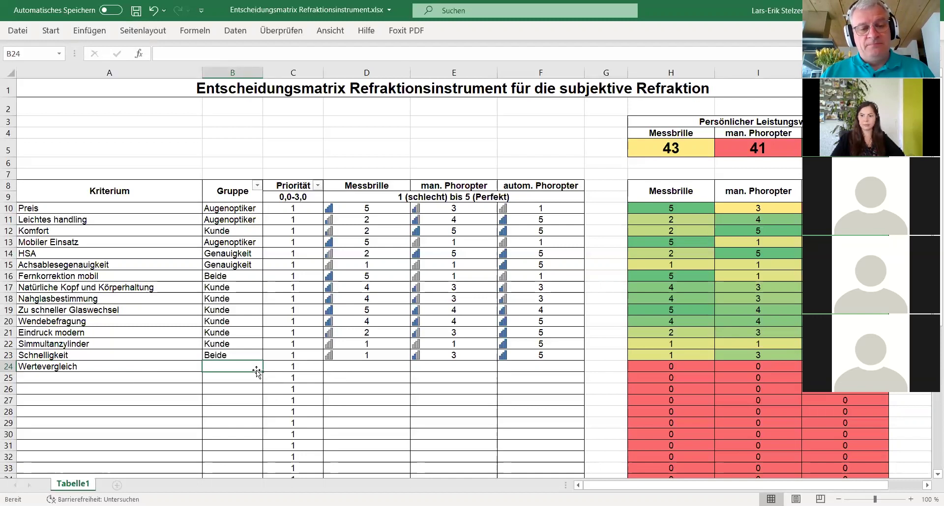
text(Kunde)
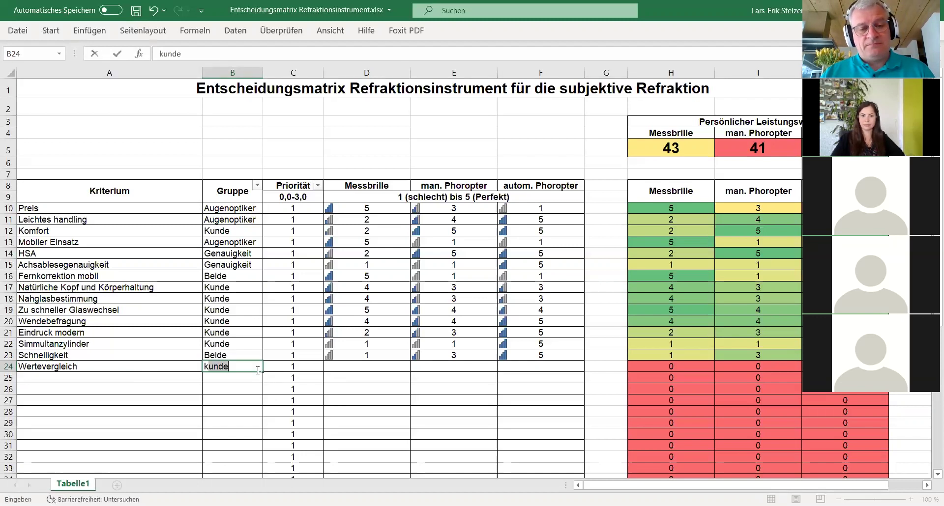
click(353, 374)
click(385, 366)
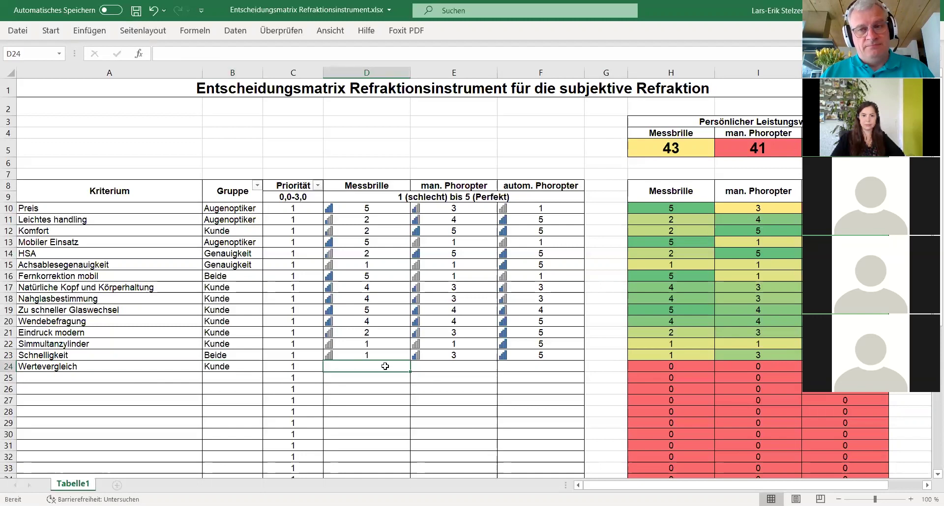
Step: Rate Wertevergleich in row 24 with 5 for autom. Phoropter, 2 for man. Phoropter and 2 for Messbrille
click(541, 367)
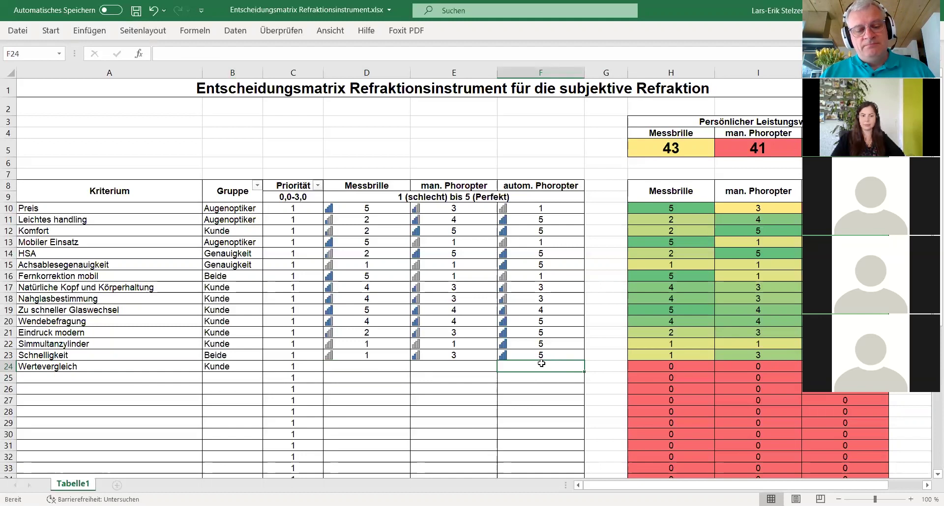
text(5)
click(473, 367)
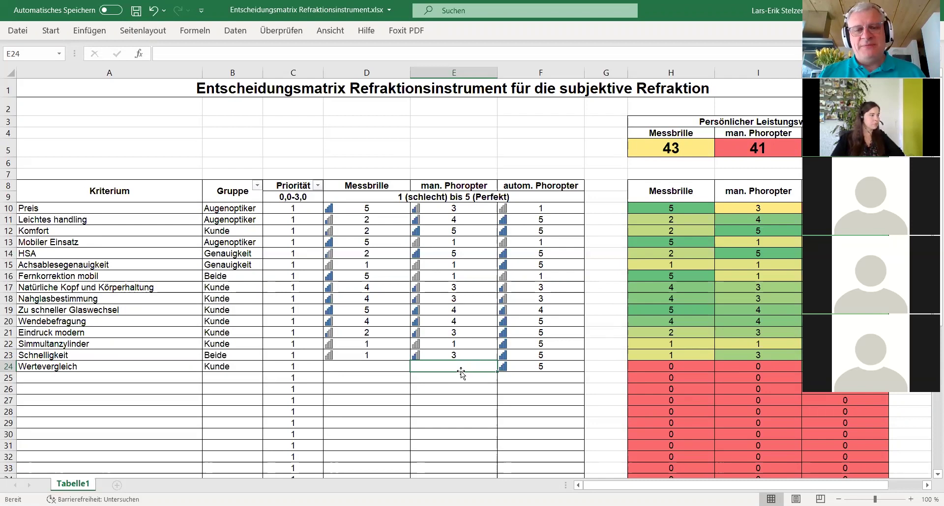
text(2)
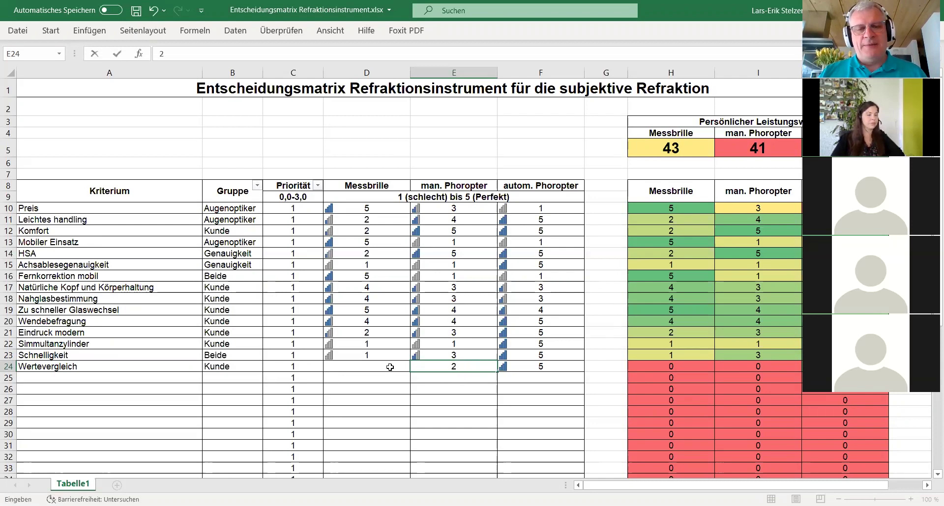
click(402, 372)
text(2)
click(464, 380)
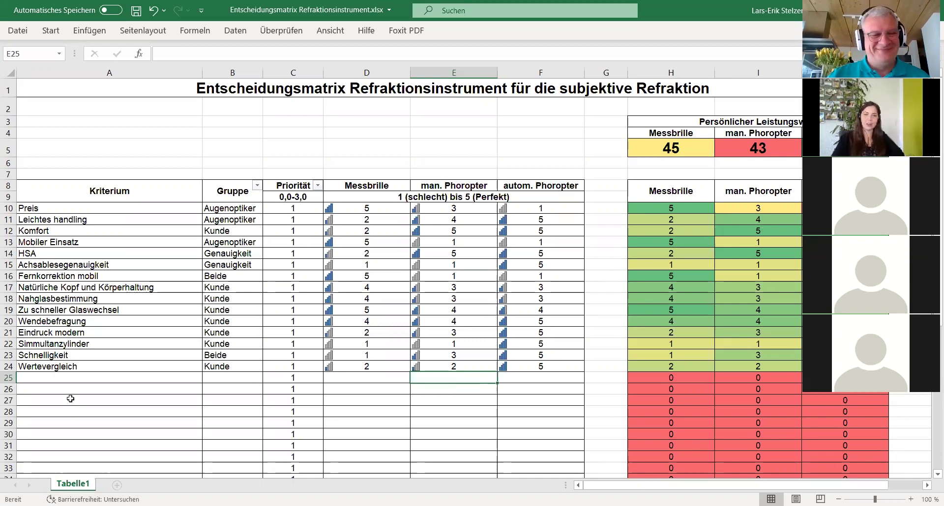
Step: Enter the criterion "Gewohnheit / Umstellung" in cell A25 and assign it the group "Augenoptiker"
click(75, 381)
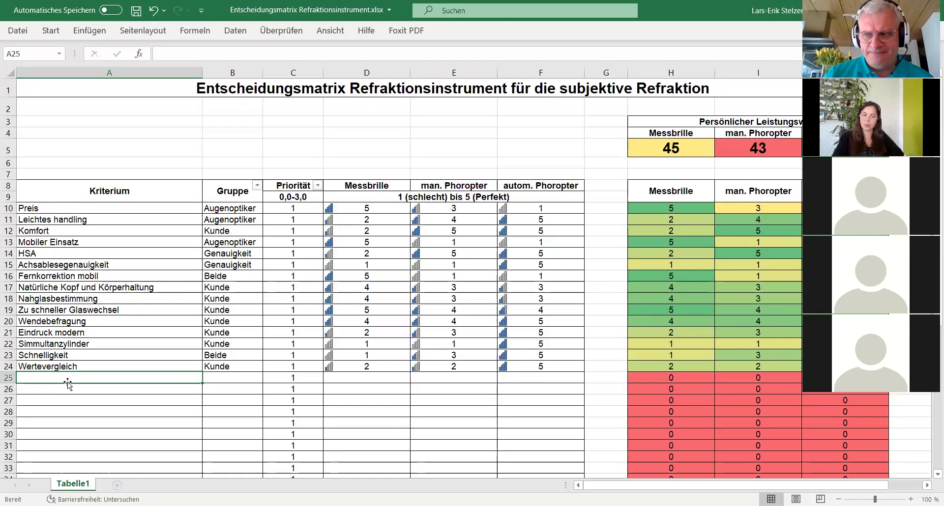
text(G)
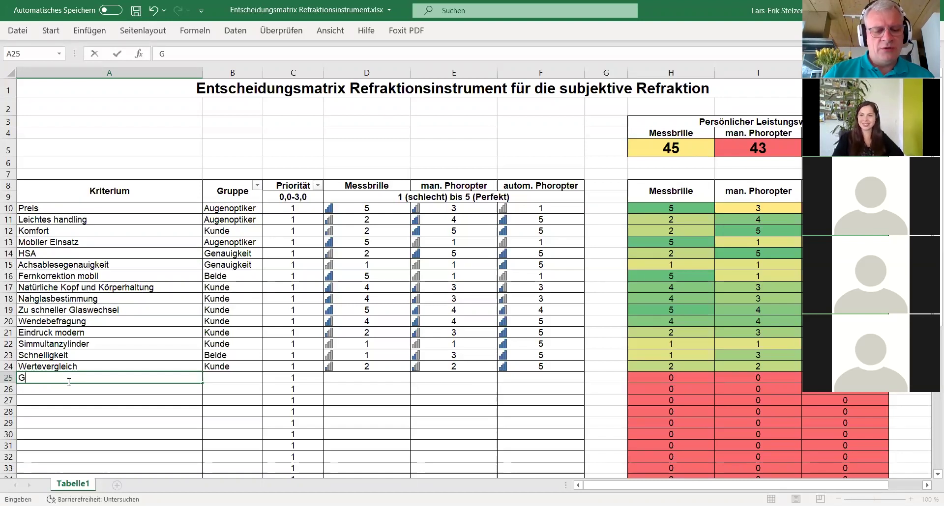
text(ewohn)
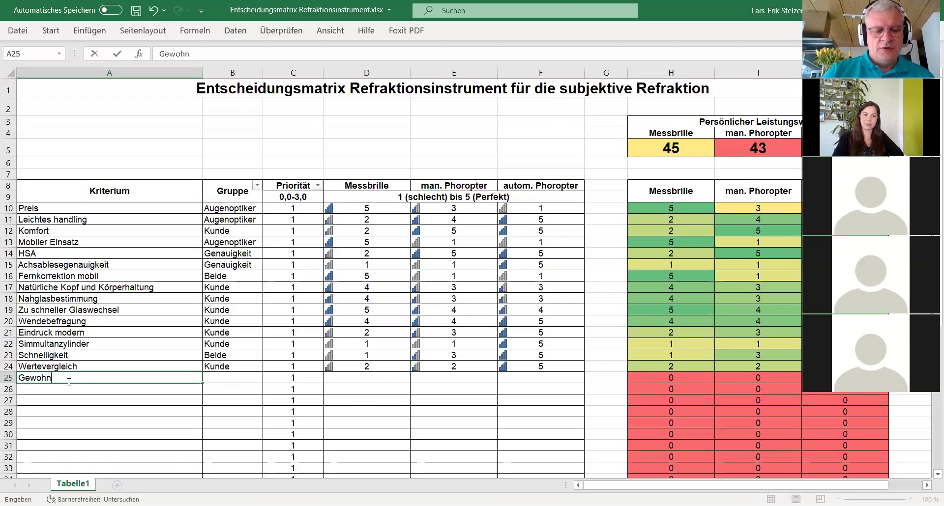
text(heit / Umstellung)
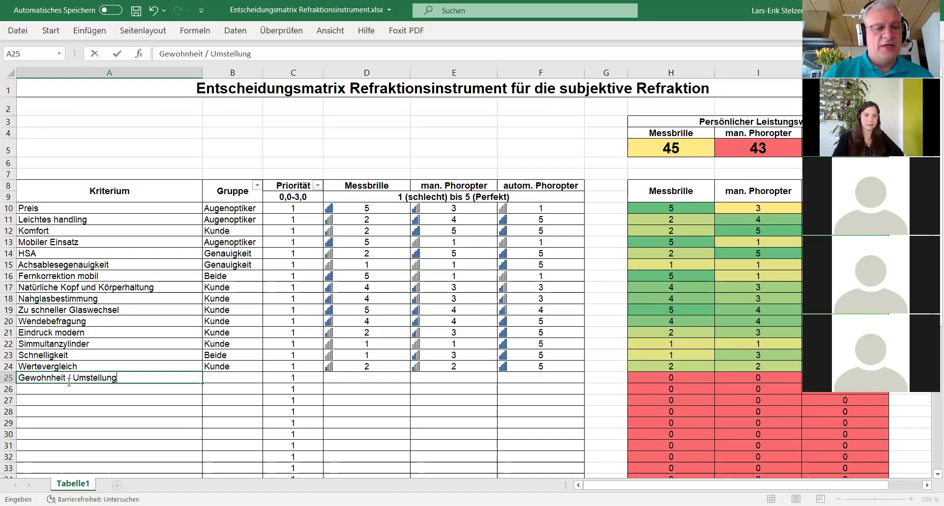
click(240, 380)
text(augenoptiker)
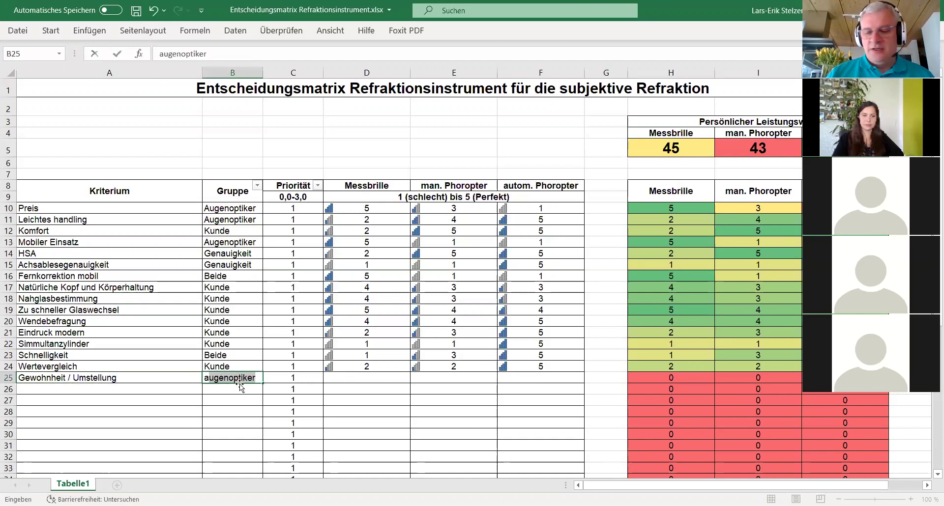
key(Return)
Step: Rate Gewohnheit / Umstellung in row 25 with 5 for Messbrille, 3 for man. Phoropter and 1 for autom. Phoropter
click(348, 378)
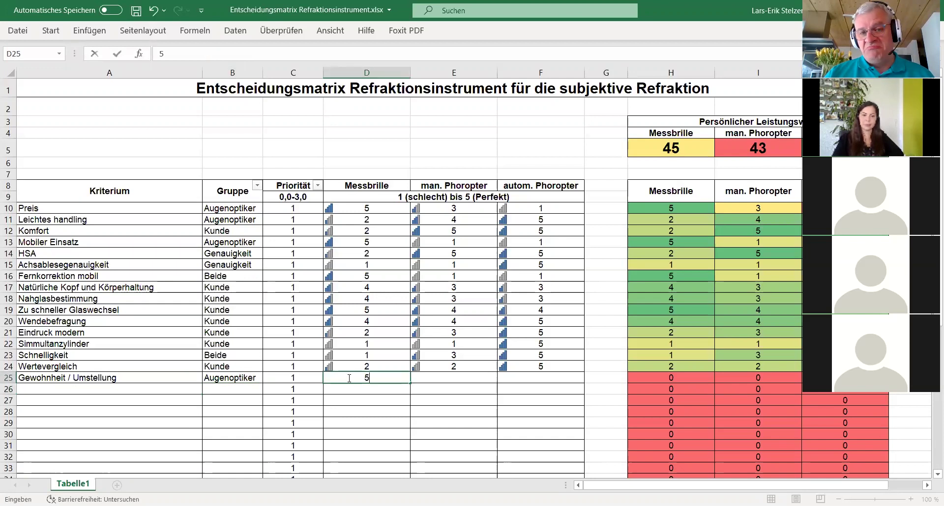
text(5)
click(438, 379)
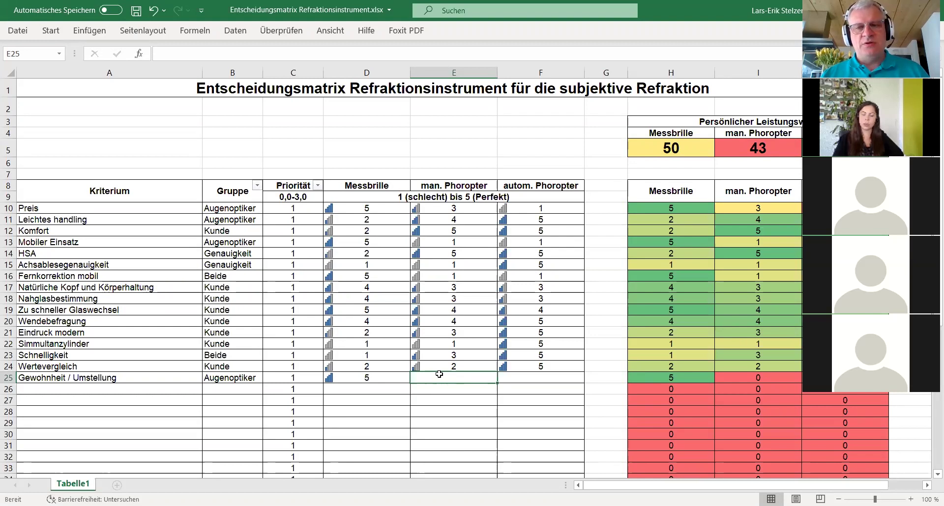
text(3)
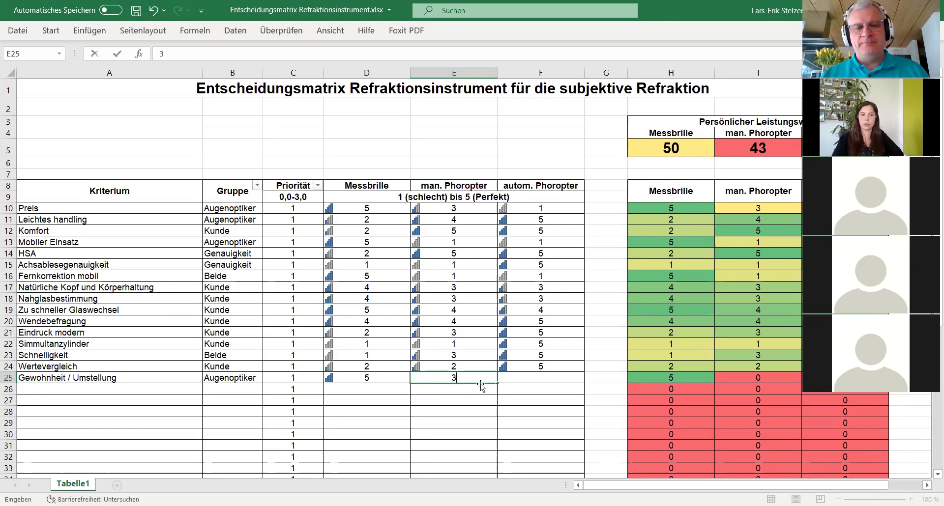
click(544, 379)
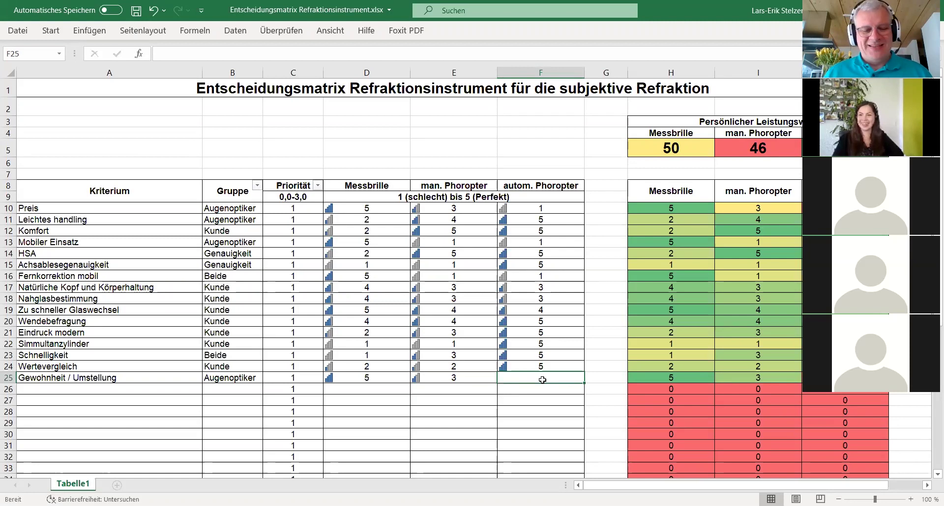
text(1)
click(532, 387)
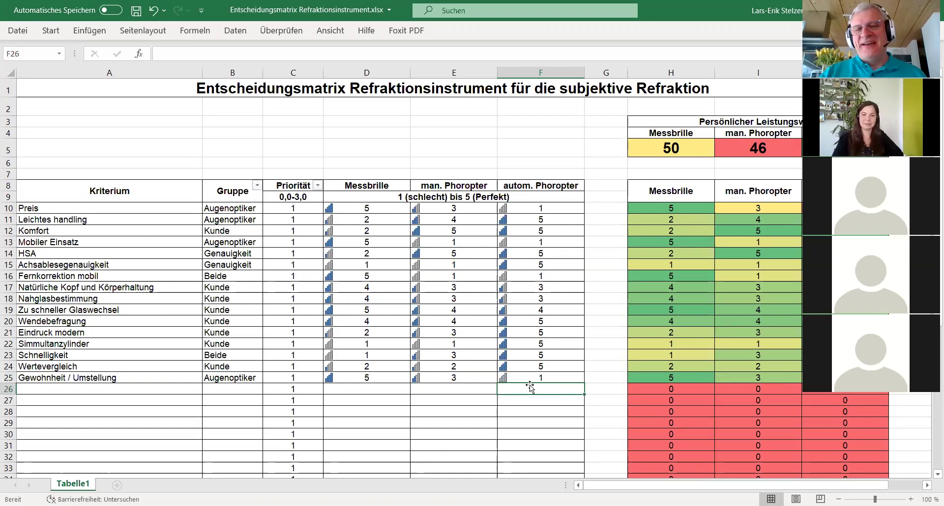
Step: Enter the criterion "Refraktionsschulung" in cell A26 and assign it the group "Augenoptiker"
click(85, 392)
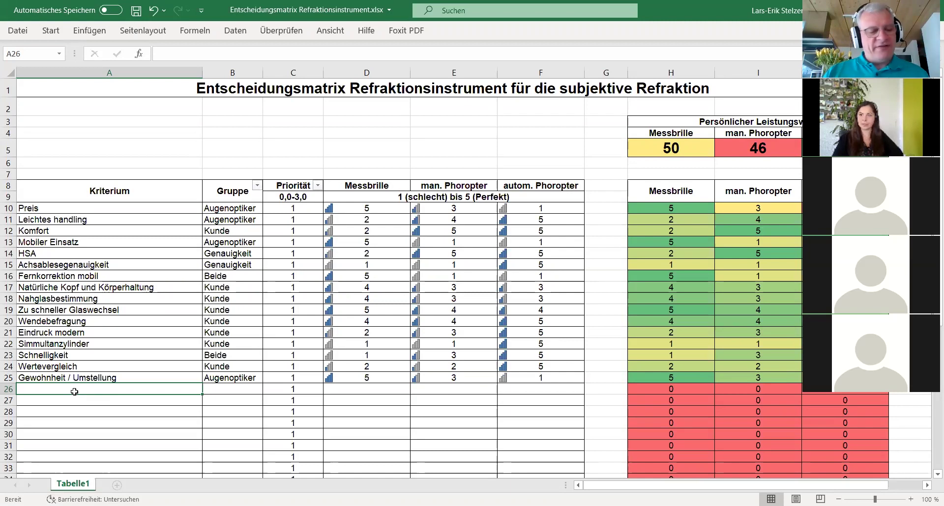
text(Refra)
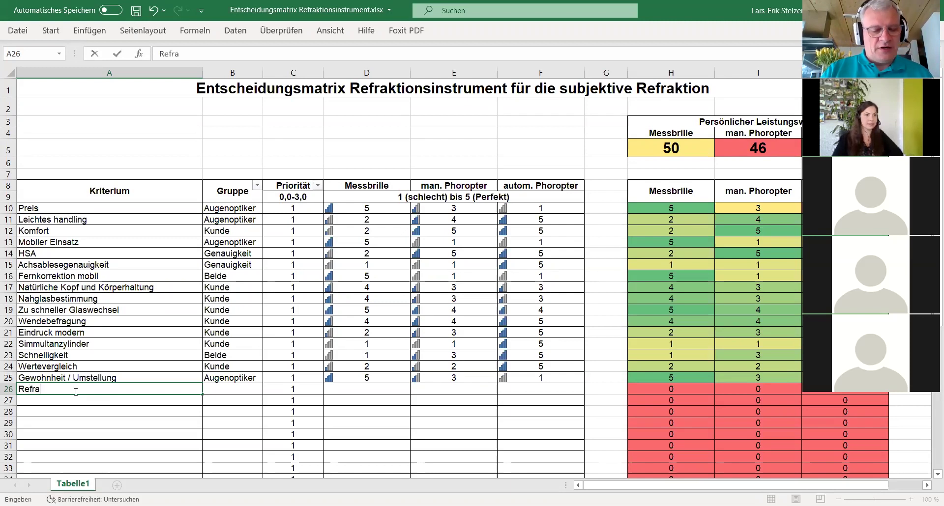
text(ktionss)
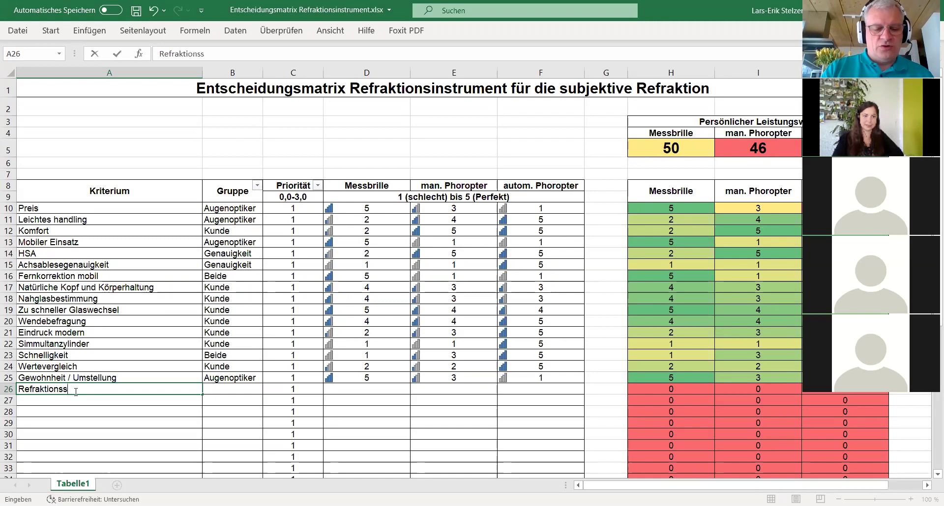
text(chulung)
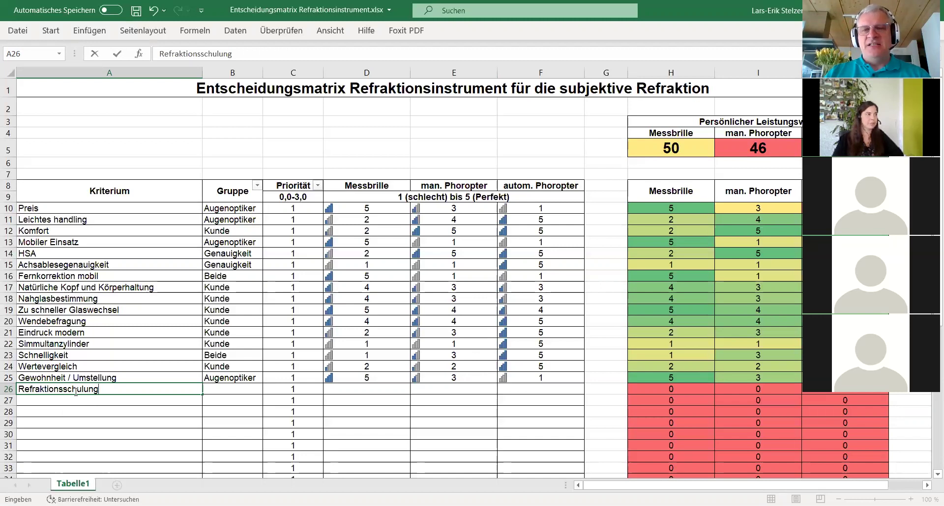
key(Tab)
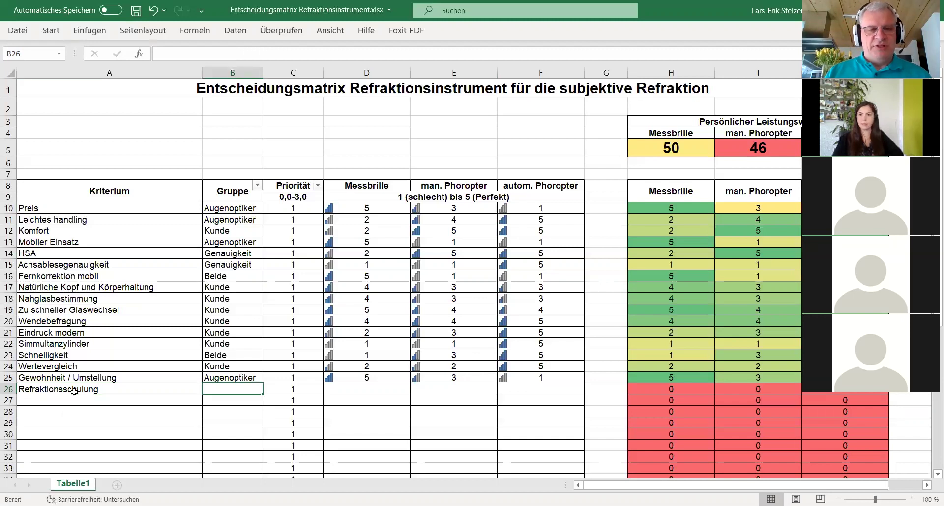
text(Augenoptiker)
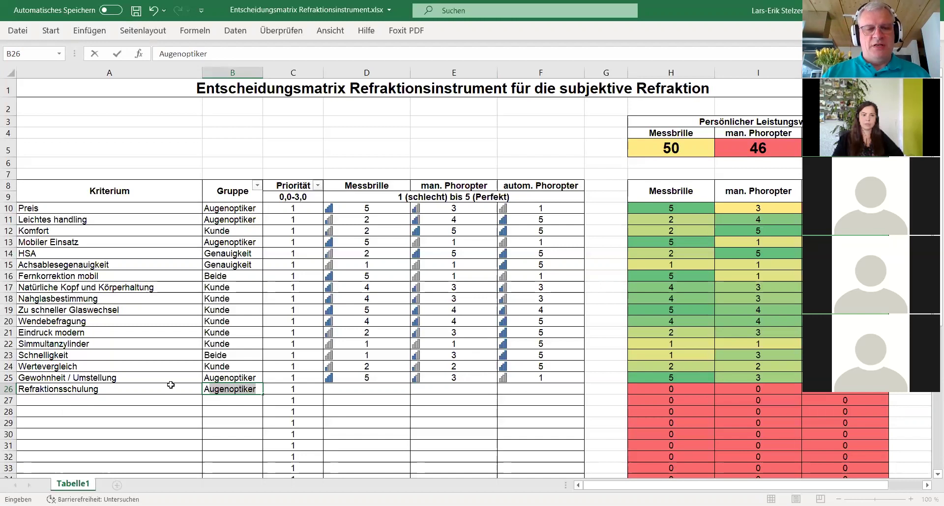
Step: Rate Refraktionsschulung in row 26 with 5 for Messbrille, 3 for man. Phoropter and 3 for autom. Phoropter
click(392, 389)
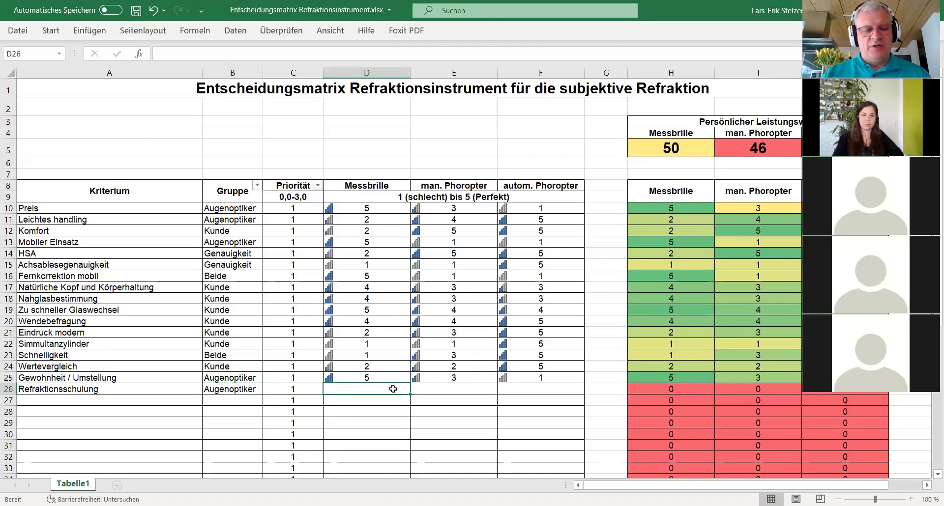
text(5)
click(453, 390)
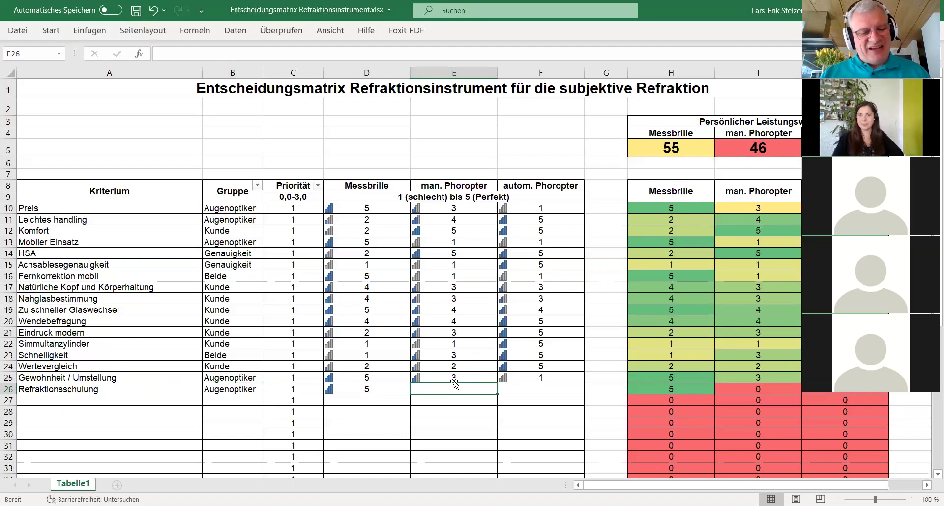
text(3)
click(545, 388)
text(3)
key(Return)
Step: Enter the criterion "Lineare Polarisation" in cell A27 and assign it the group "Genauigkeit"
click(84, 406)
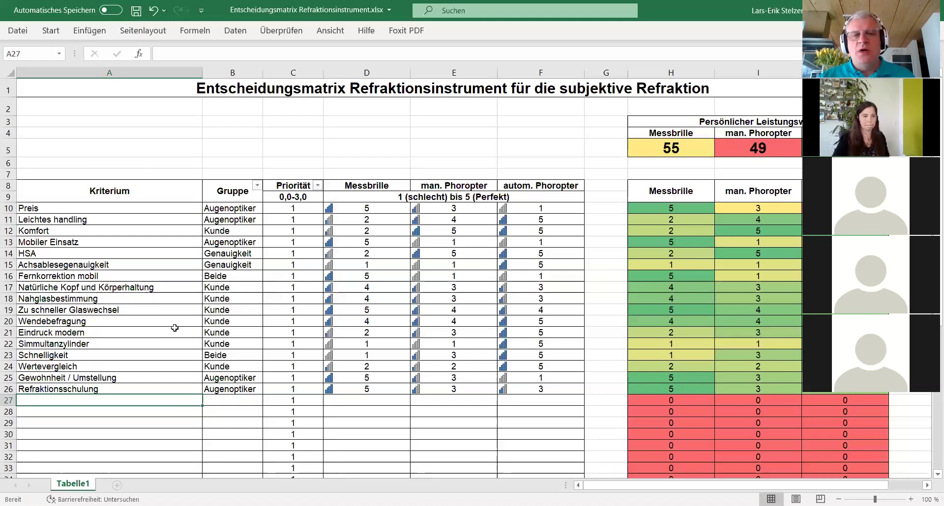
click(312, 139)
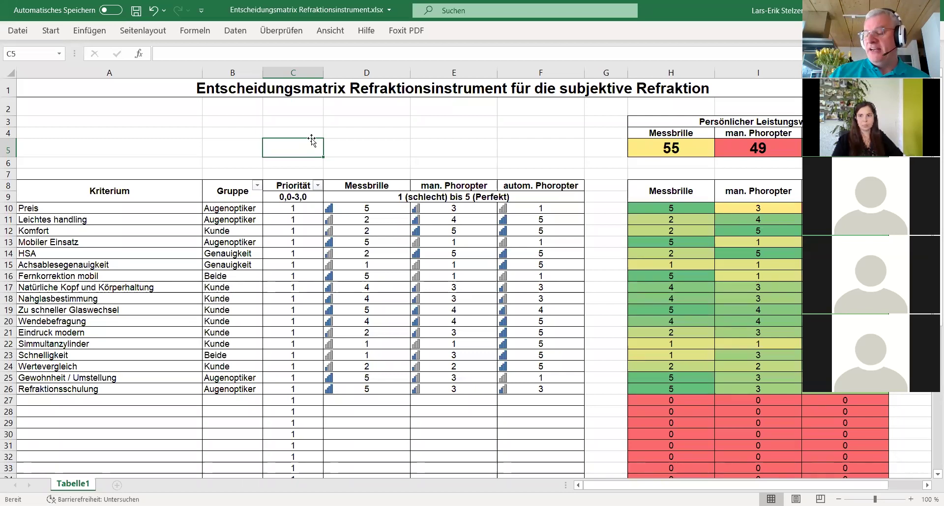
click(82, 398)
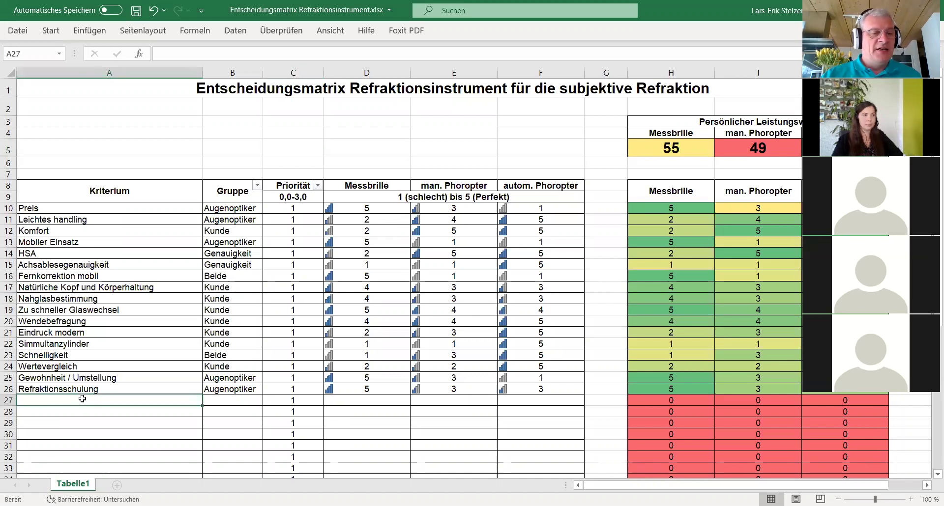
text(Leichtes handling)
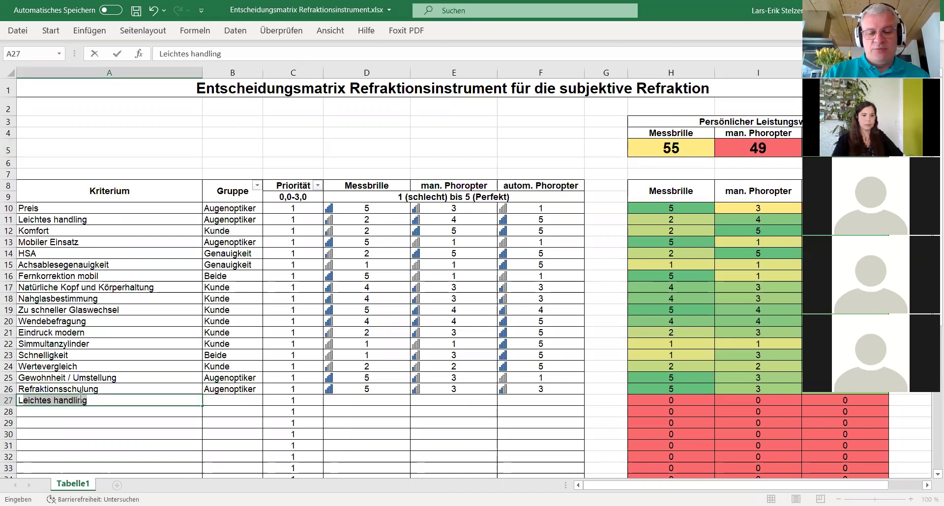
text(ineare)
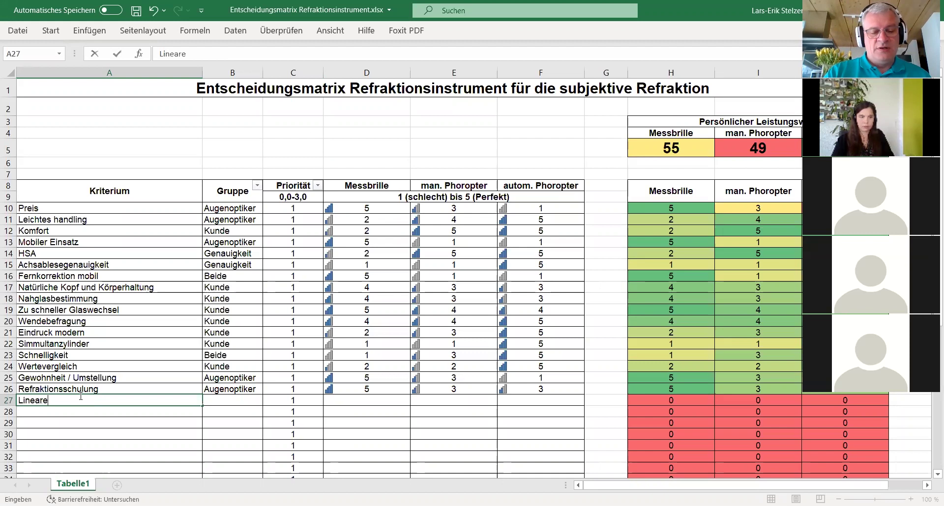
text( Polaris)
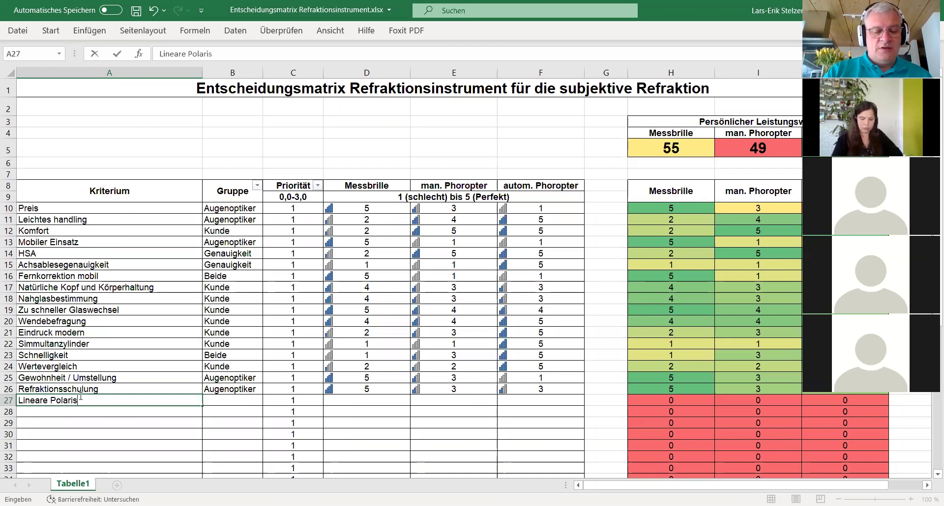
text(ation)
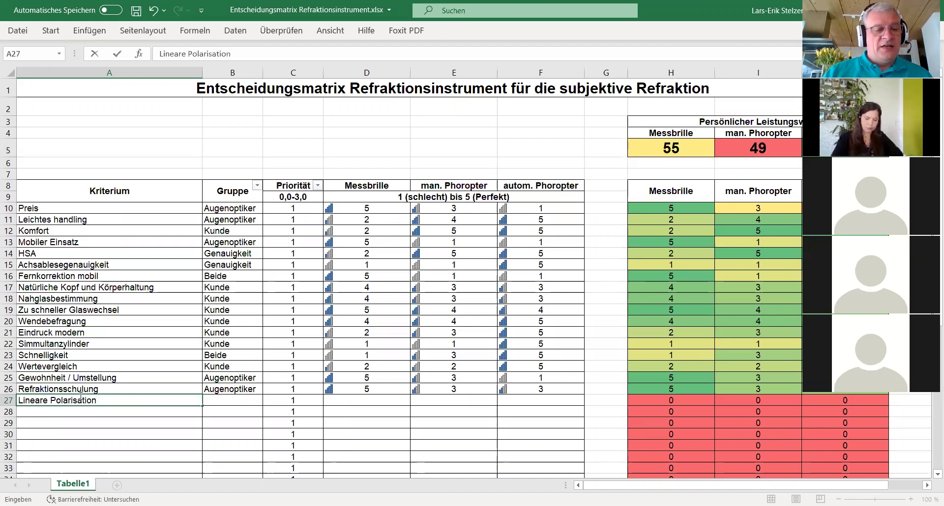
click(211, 401)
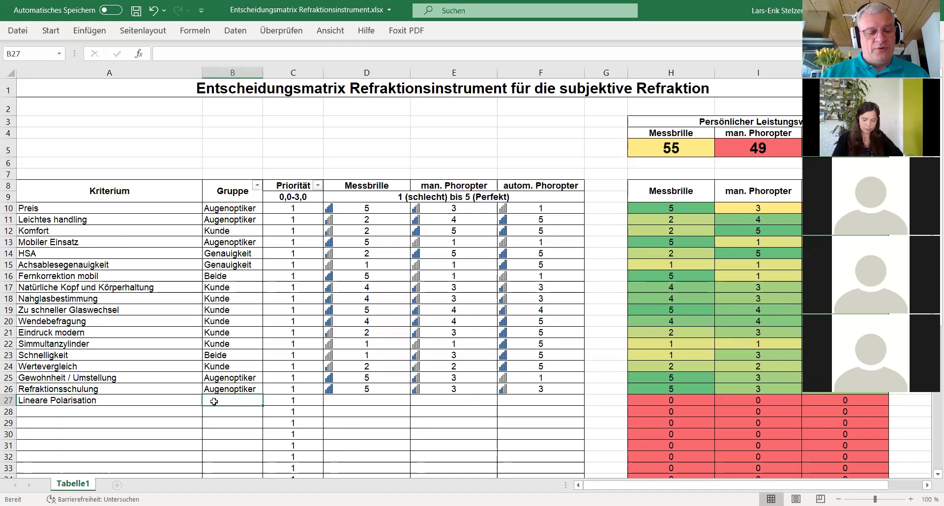
text(genauigkeit)
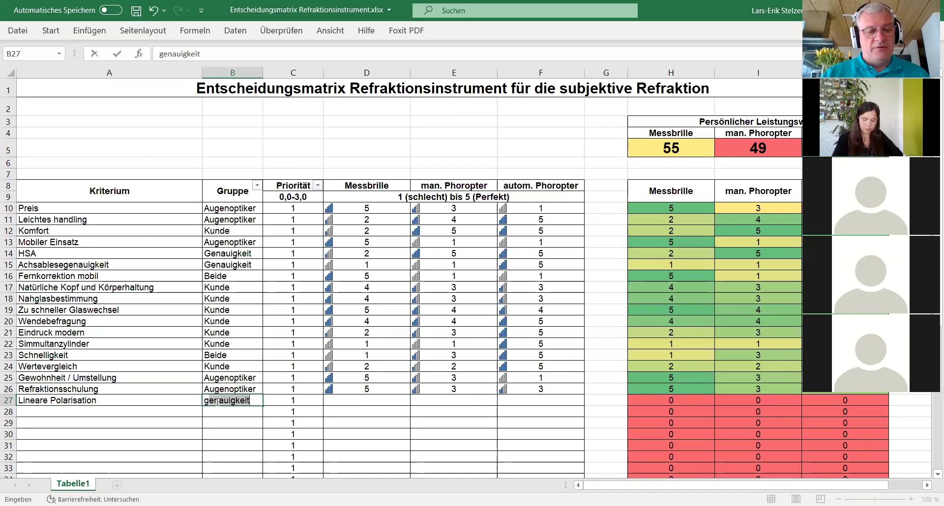
Step: Rate Lineare Polarisation in row 27 with 1 for Messbrille, 5 for man. Phoropter and 5 for autom. Phoropter
click(359, 405)
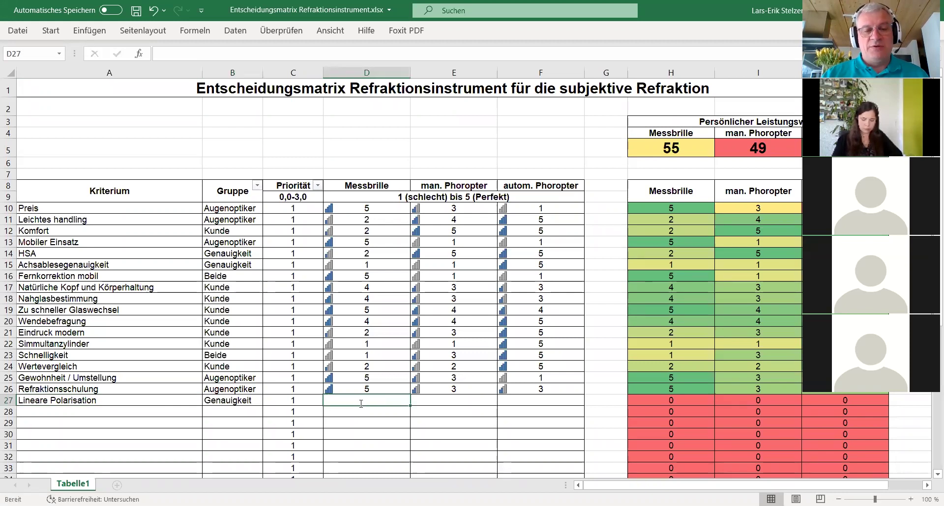
text(1)
click(465, 402)
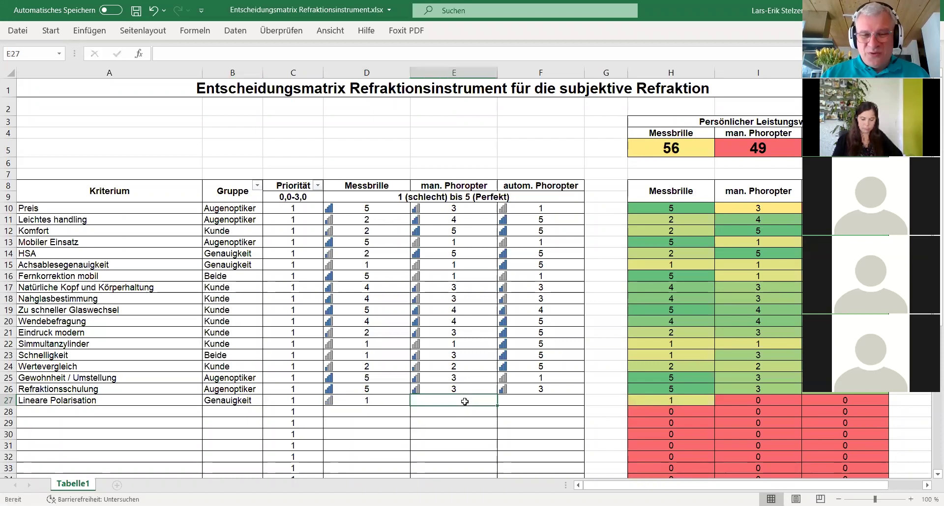
text(5)
click(513, 401)
text(5)
click(391, 413)
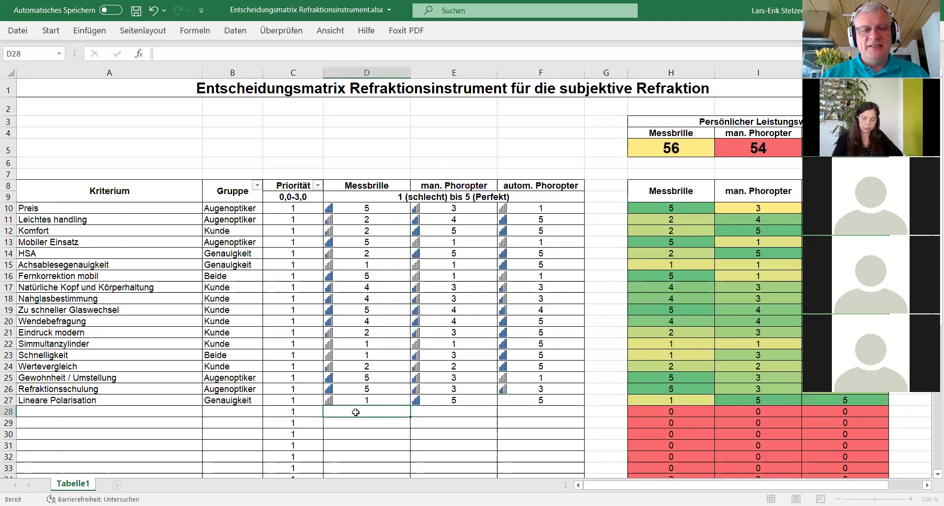
Step: Enter the criterion "Infektionsschutz" in cell A28 and assign it the group "Beide"
click(104, 412)
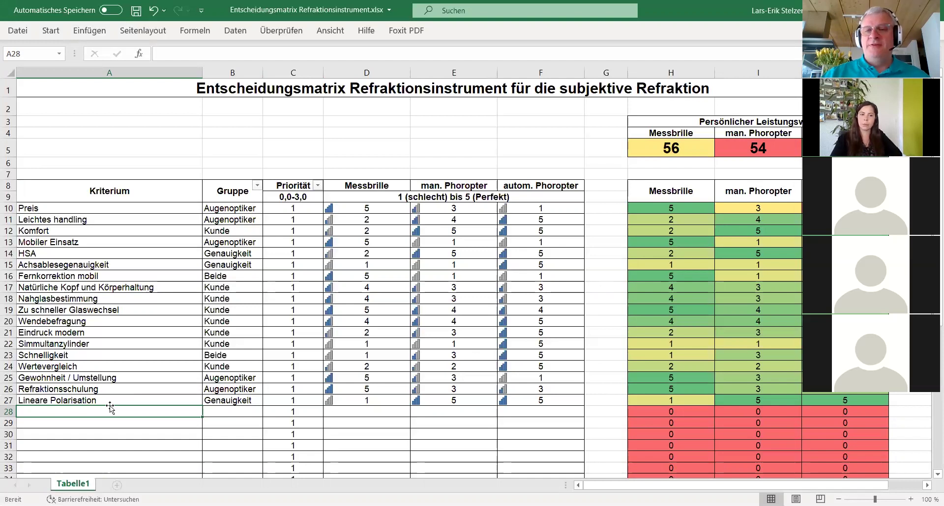
text(In)
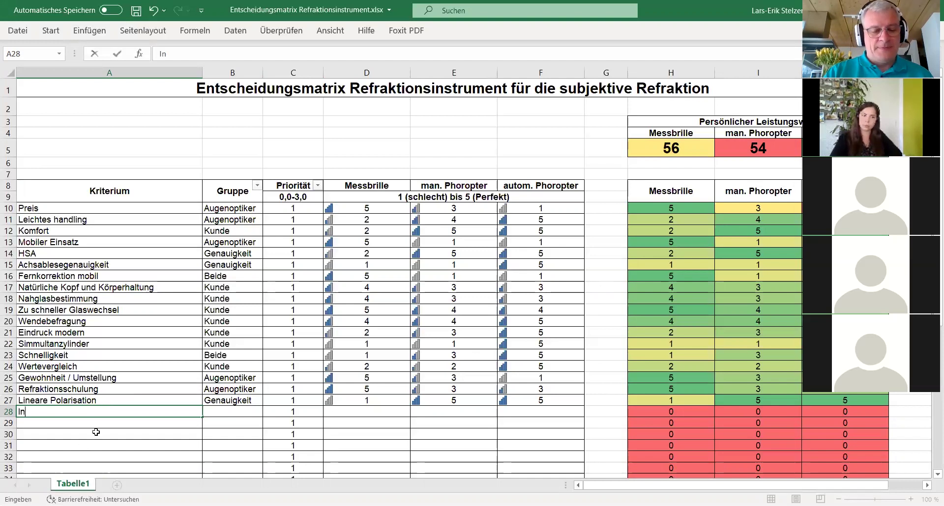
text(fektio)
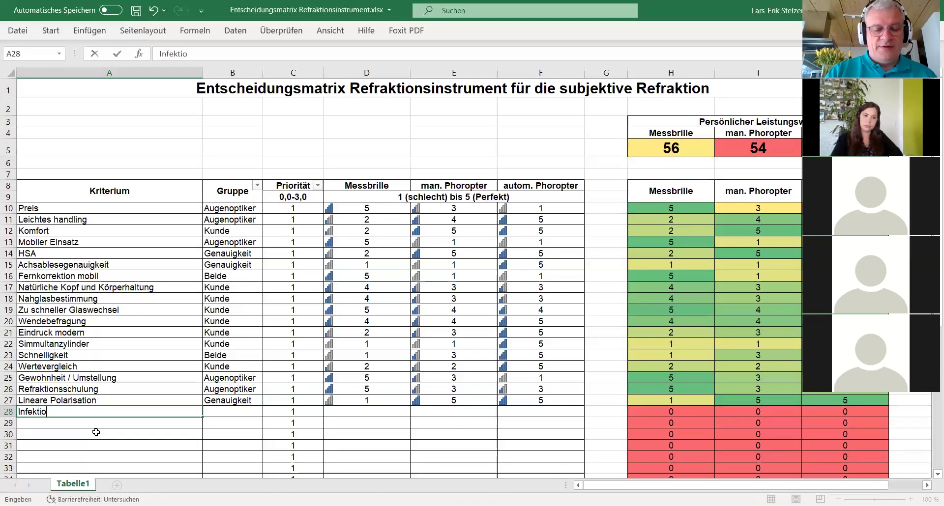
text(nsschutz)
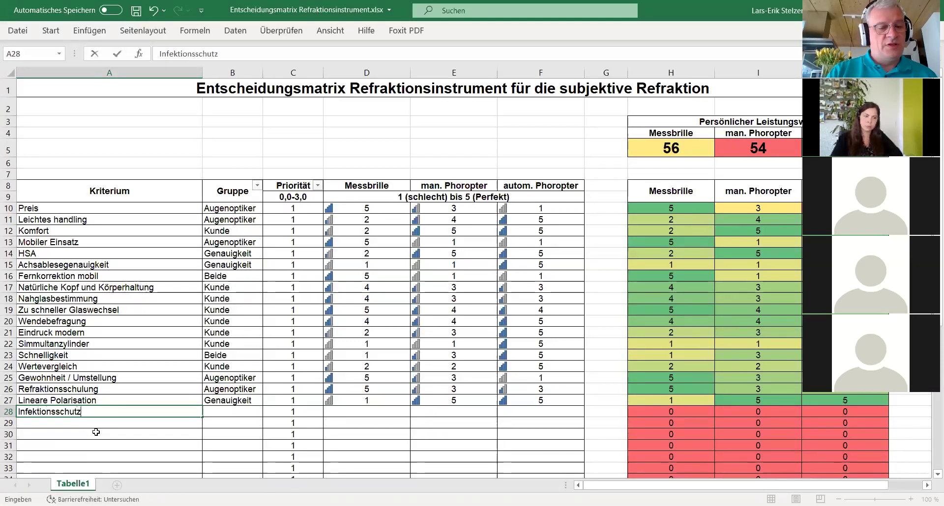
key(Tab)
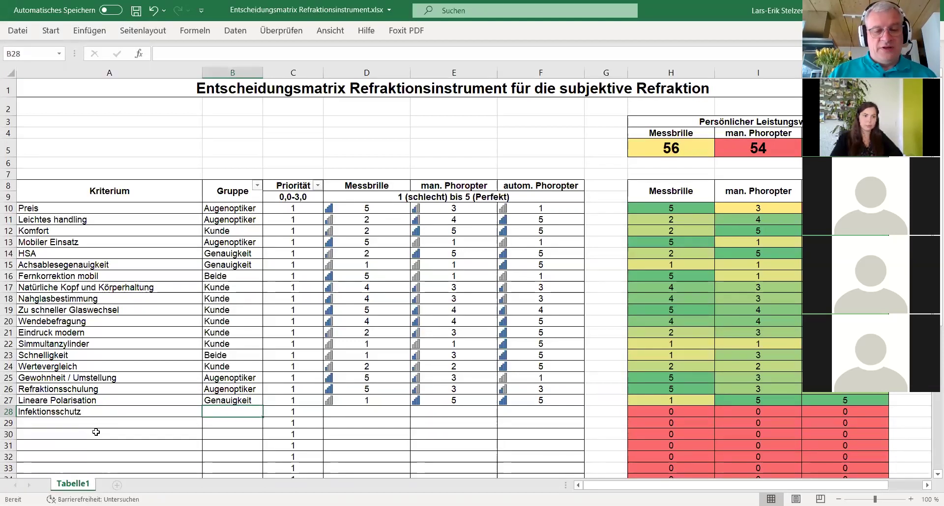
text(Beide)
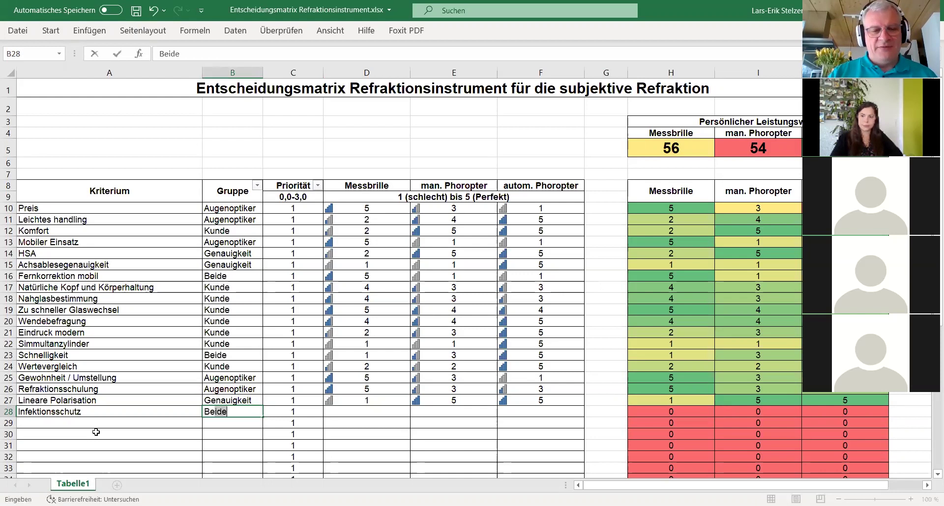
Step: Rate Infektionsschutz in row 28 with 1 for Messbrille, 2 for man. Phoropter and 4 for autom. Phoropter
click(352, 416)
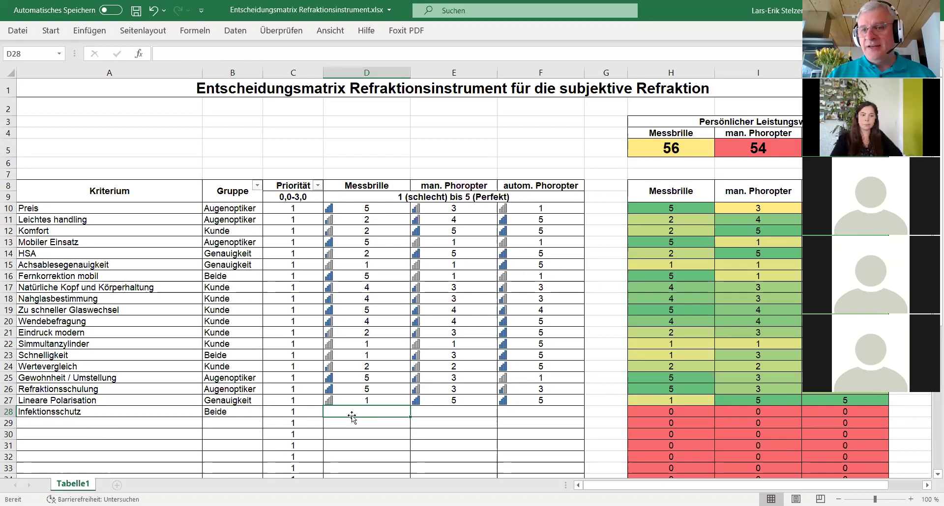
text(1)
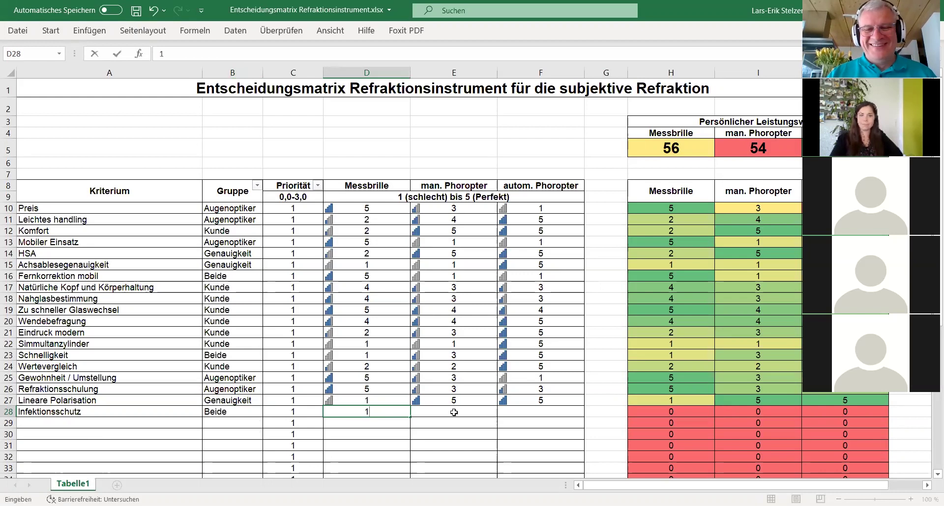
click(436, 411)
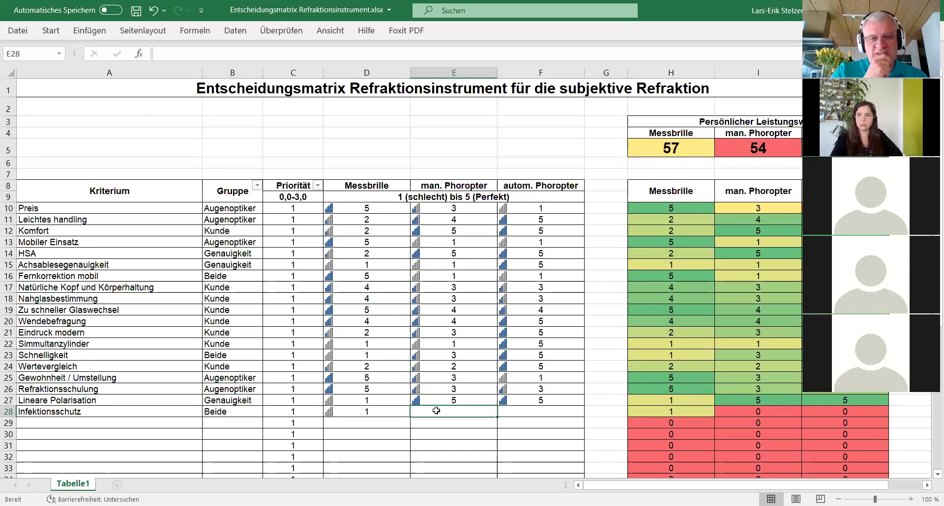
text(2)
key(Tab)
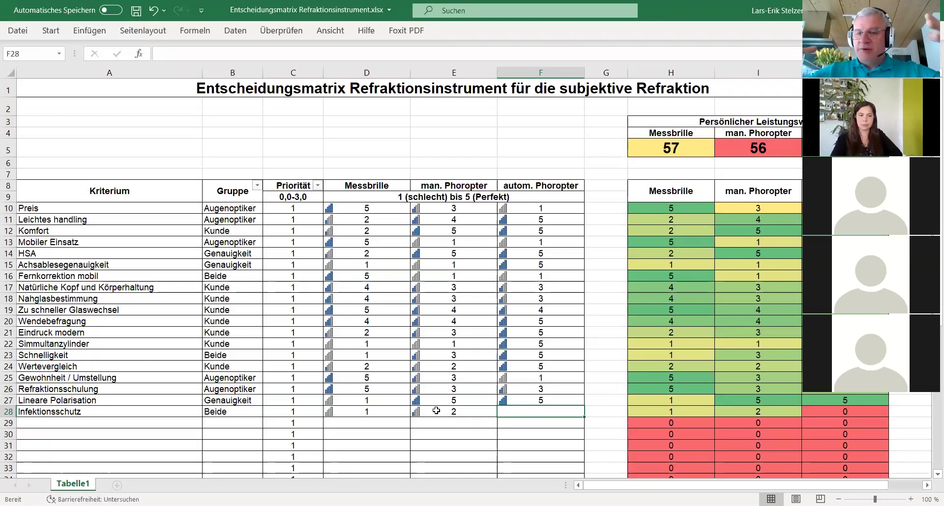
text(4)
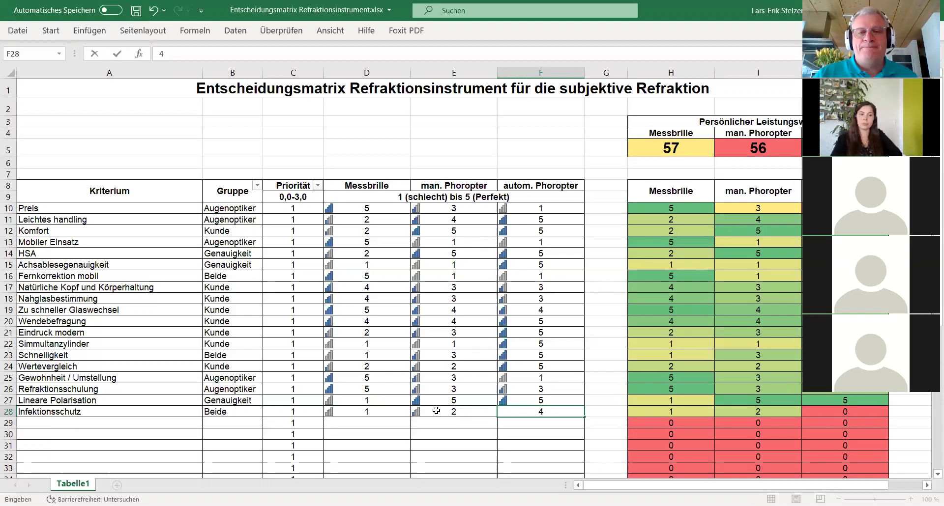
click(431, 432)
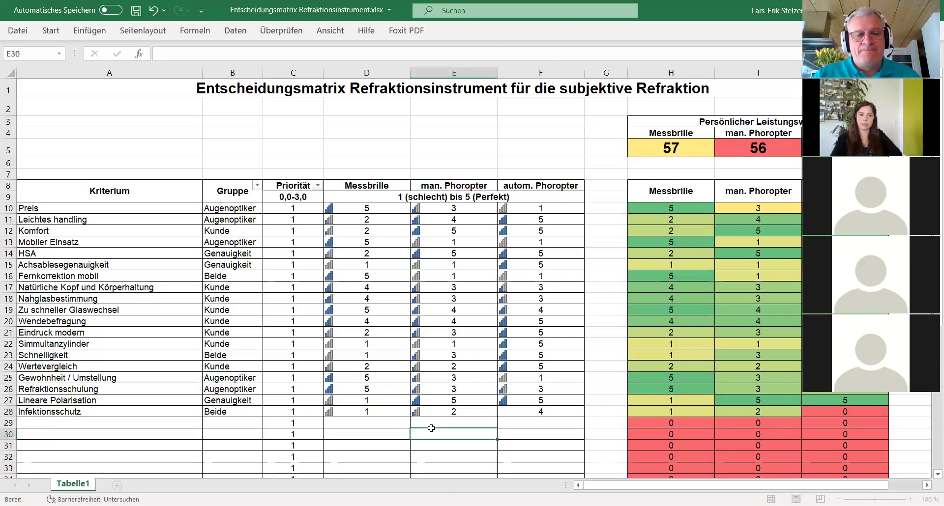
Step: Enter the criterion "Reinigung" in cell A29 and assign it the group "Augenoptiker"
click(112, 423)
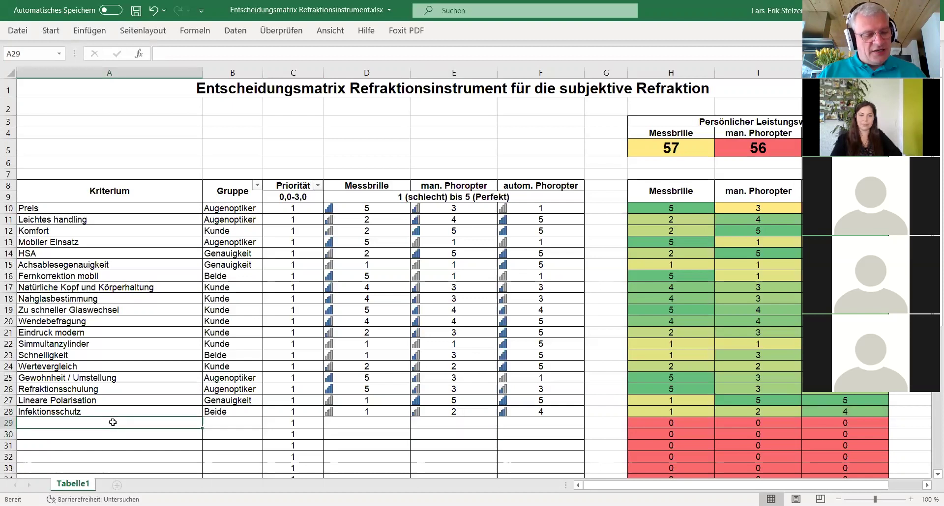
text(Reini)
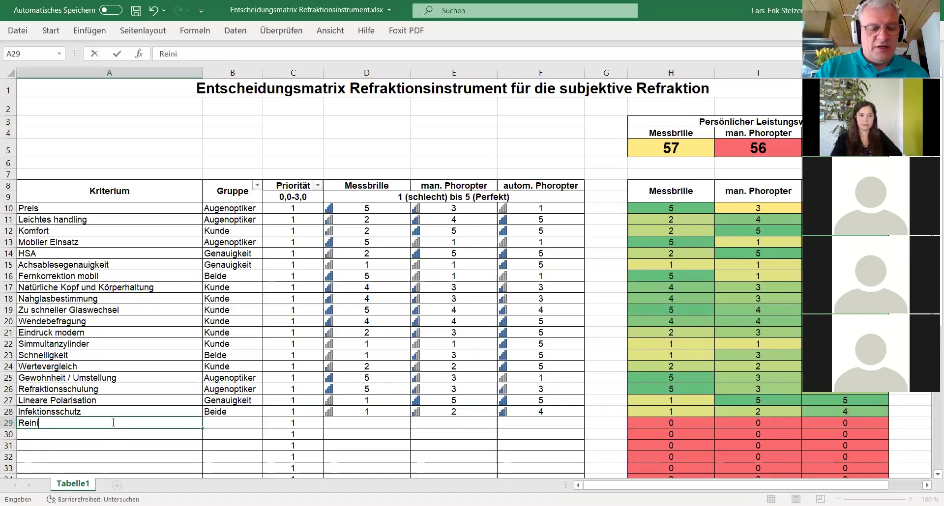
text(gung)
key(Tab)
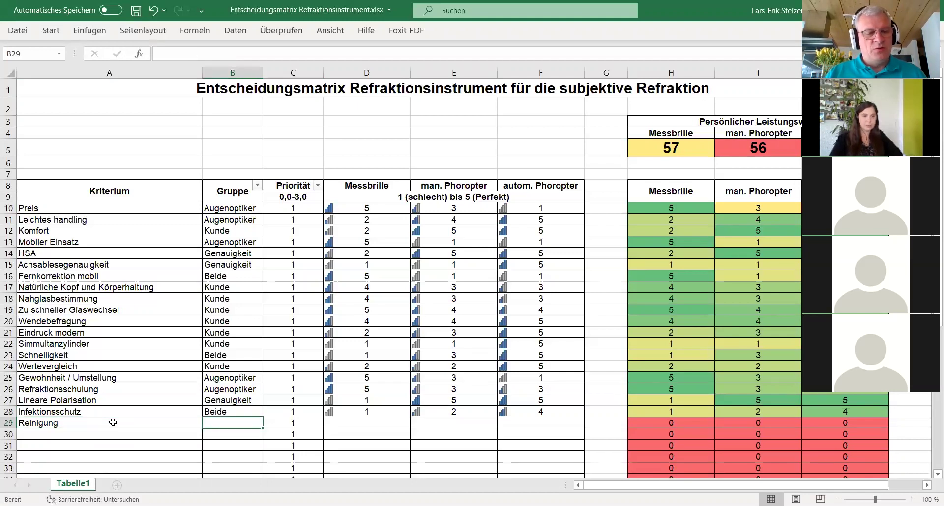
text(Augenoptiker)
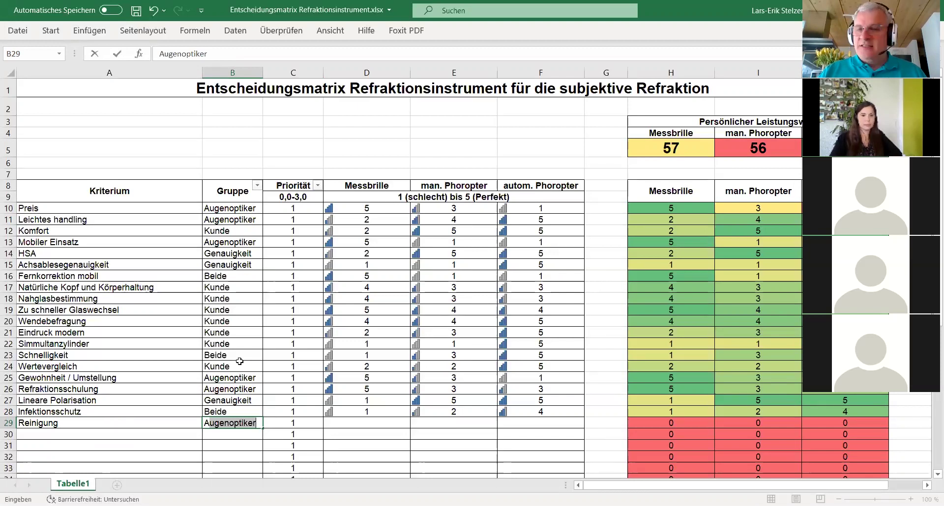
key(Tab)
Step: Rate Reinigung in row 29 with 1 for Messbrille, 4 for man. Phoropter and 4 for autom. Phoropter
key(Tab)
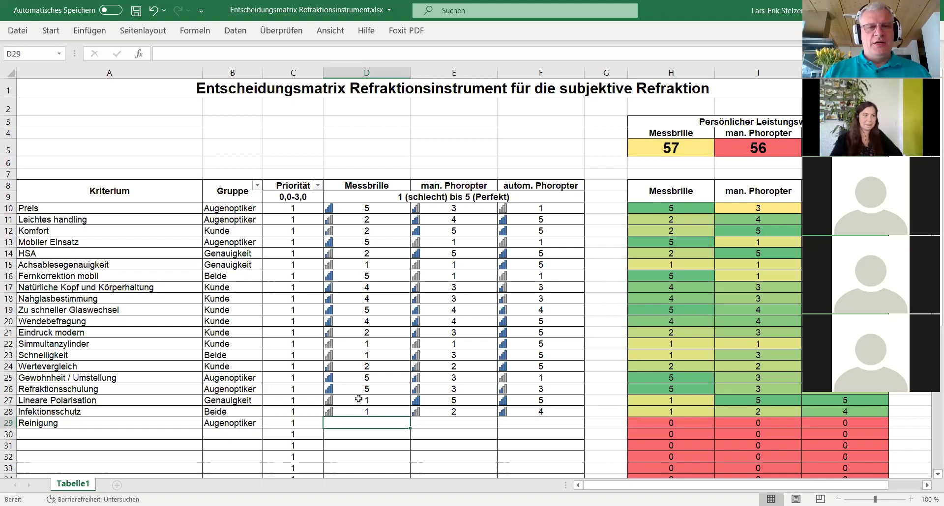
text(1)
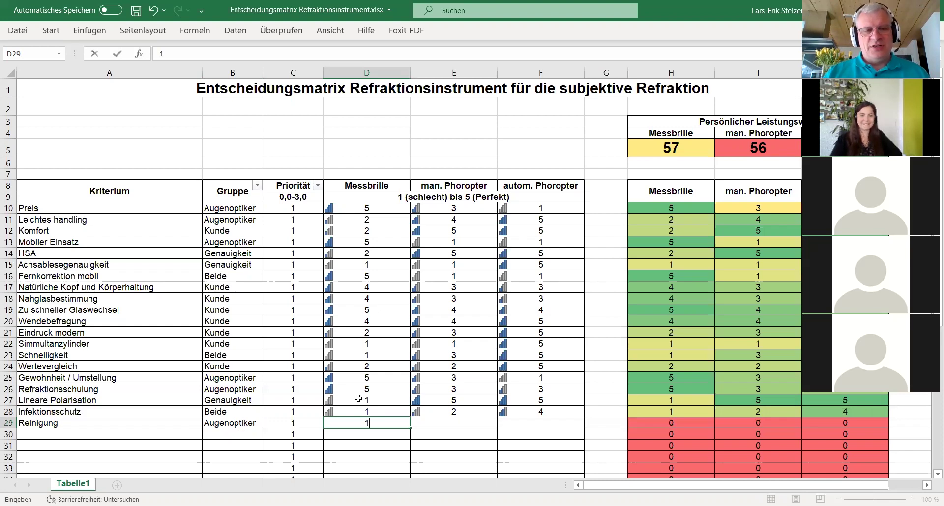
click(455, 419)
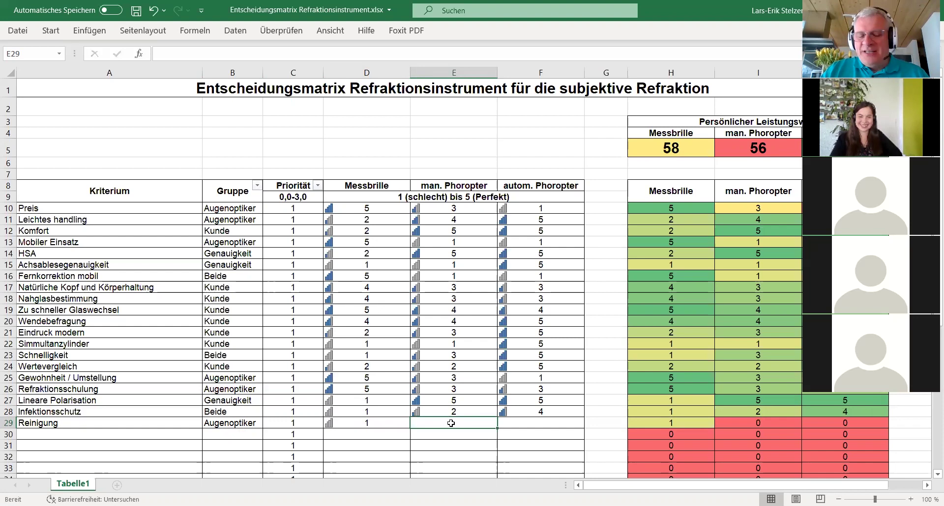
text(4)
click(520, 423)
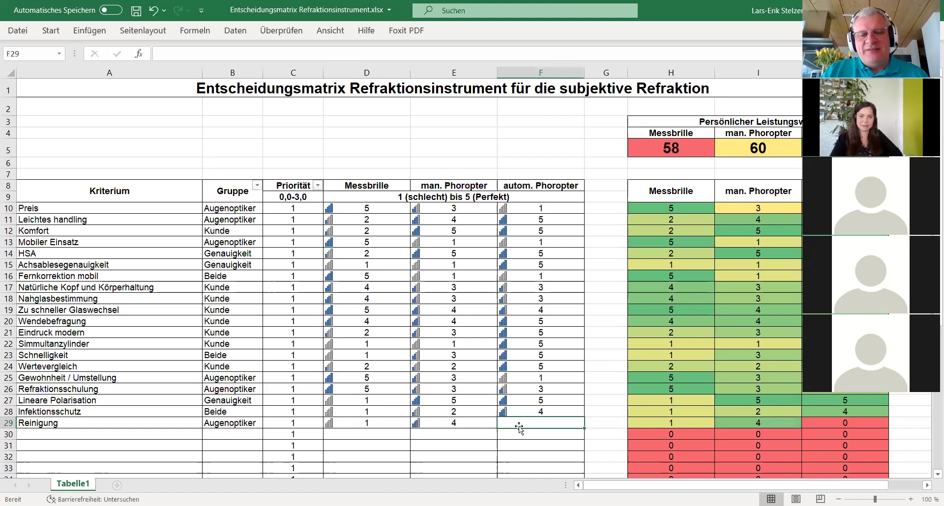
text(4)
key(Return)
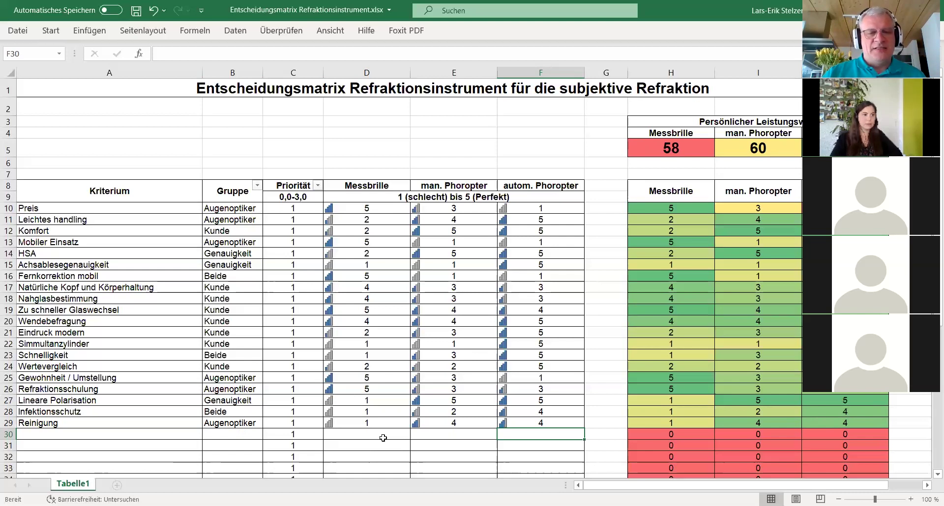
Step: Enter the criterion "Prismenmessung" in cell A30
click(146, 435)
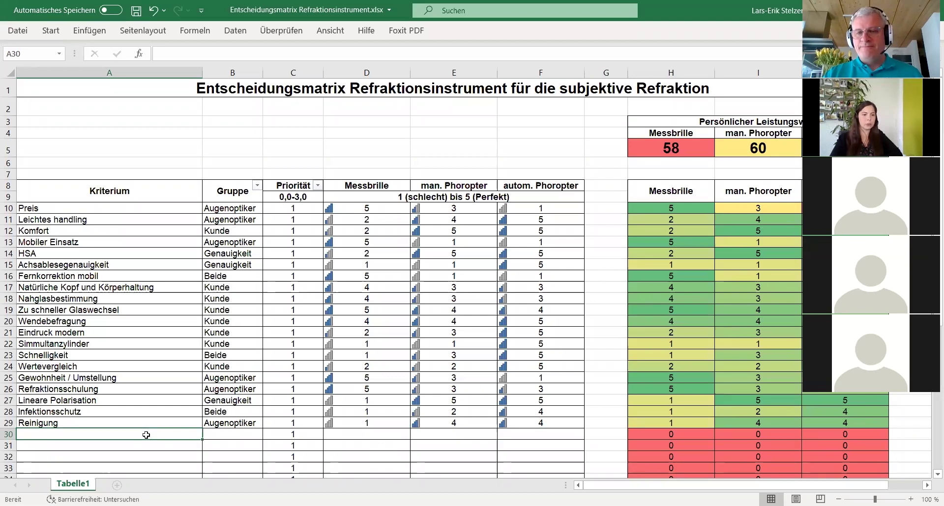
text(Preis)
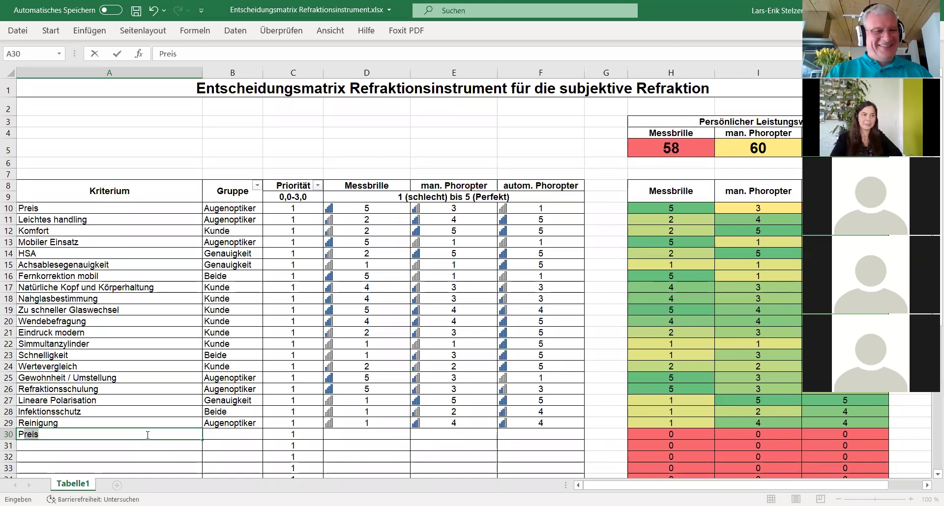
key(BackSpace)
key(BackSpace)
key(BackSpace)
text(ismenmessung)
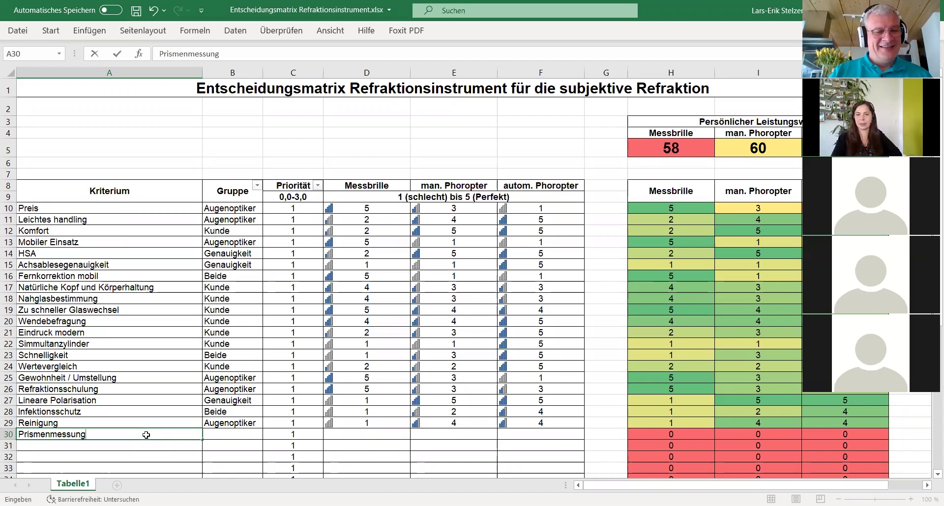
key(Tab)
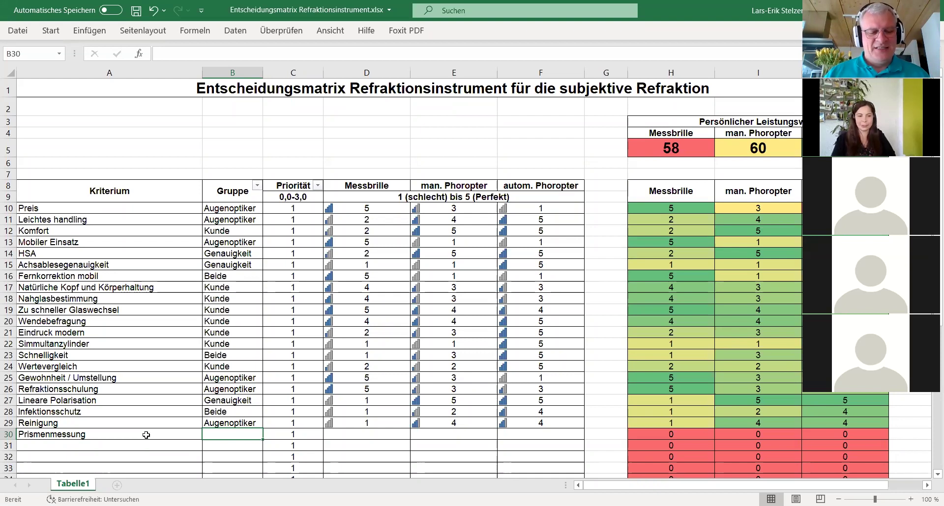
text(a)
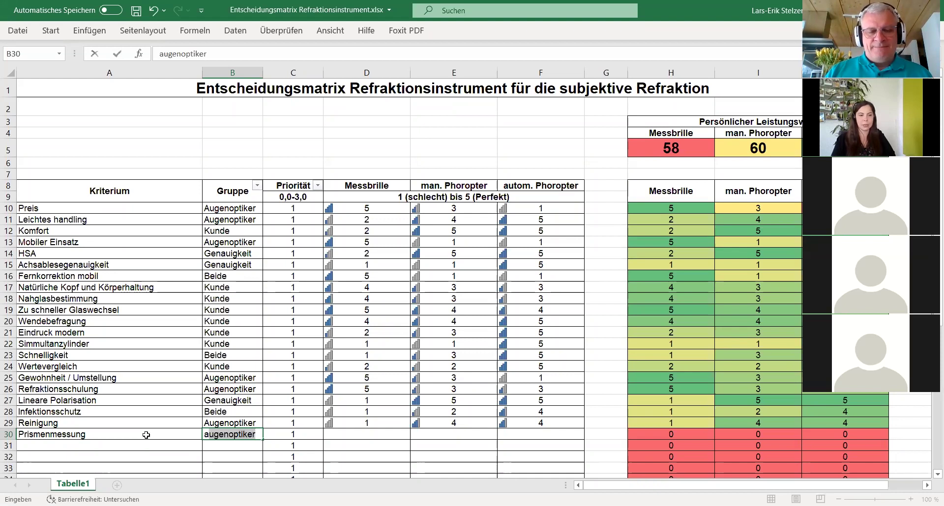
key(BackSpace)
key(BackSpace)
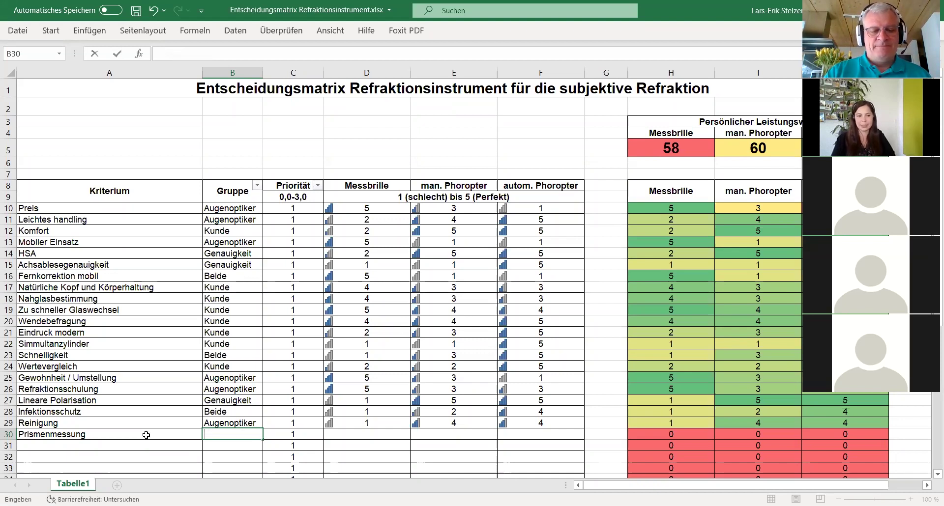
Step: Assign the criterion Prismenmessung in row 30 the group "Genauigkeit"
text(genauigkeit)
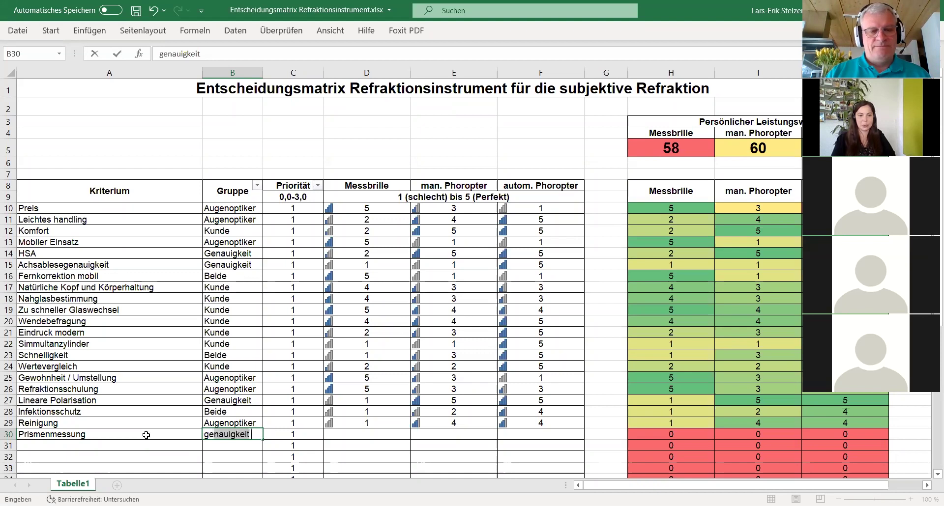
key(Tab)
key(Tab)
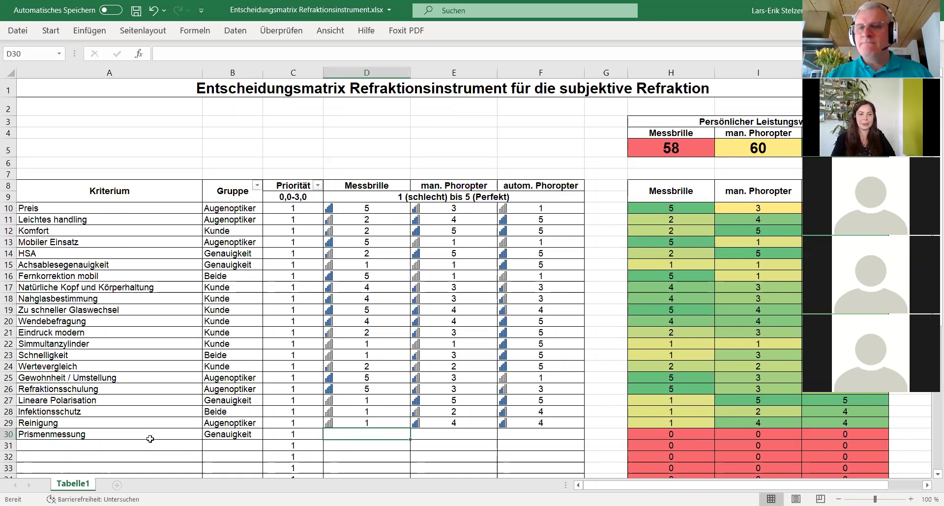
Step: Rate Prismenmessung in row 30 with 2 for Messbrille, 5 for autom. Phoropter and 2 for man. Phoropter
text(2)
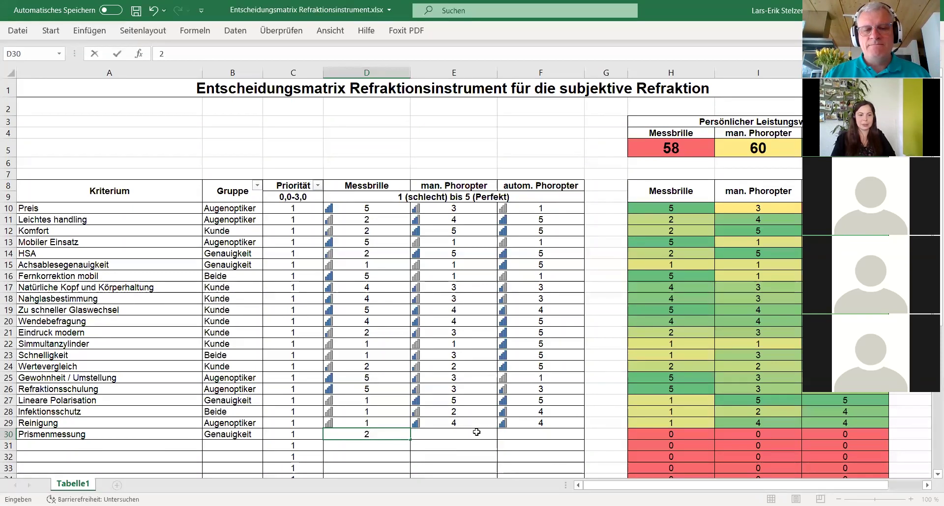
click(540, 435)
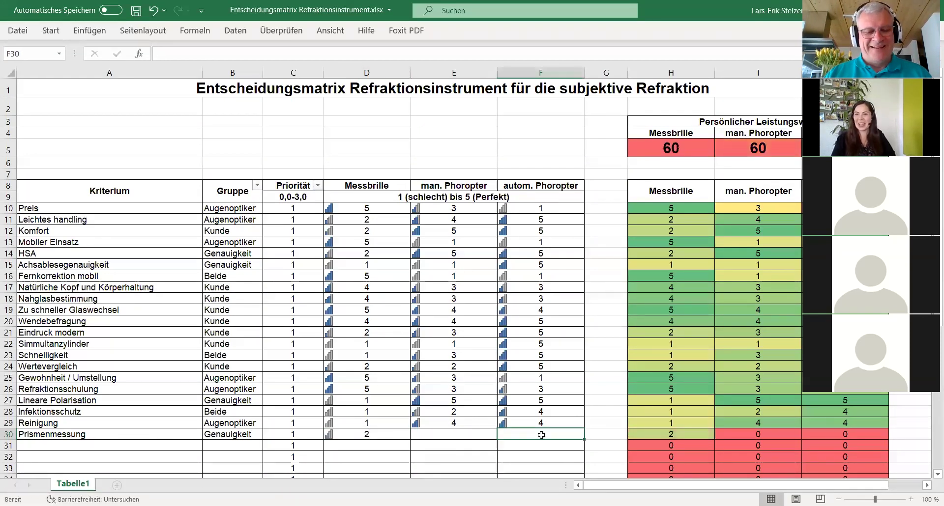
text(5)
click(479, 436)
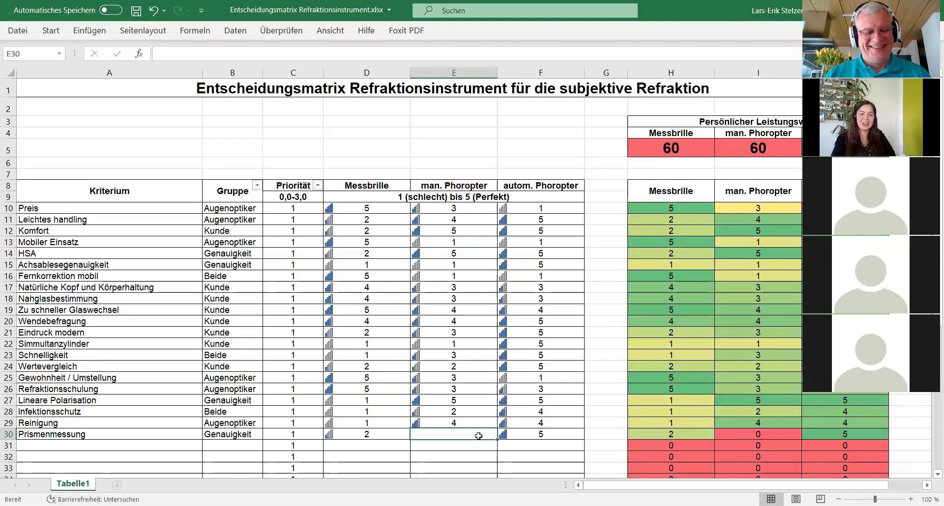
text(2)
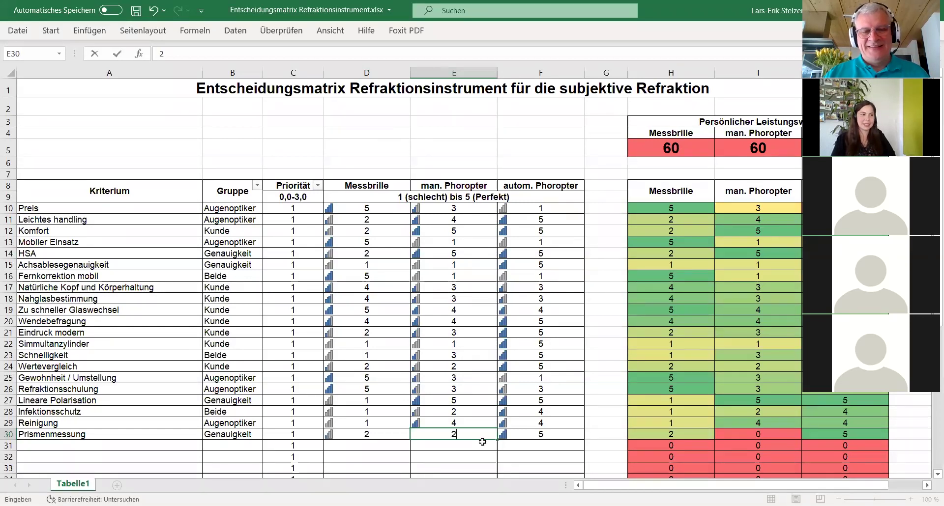
key(Return)
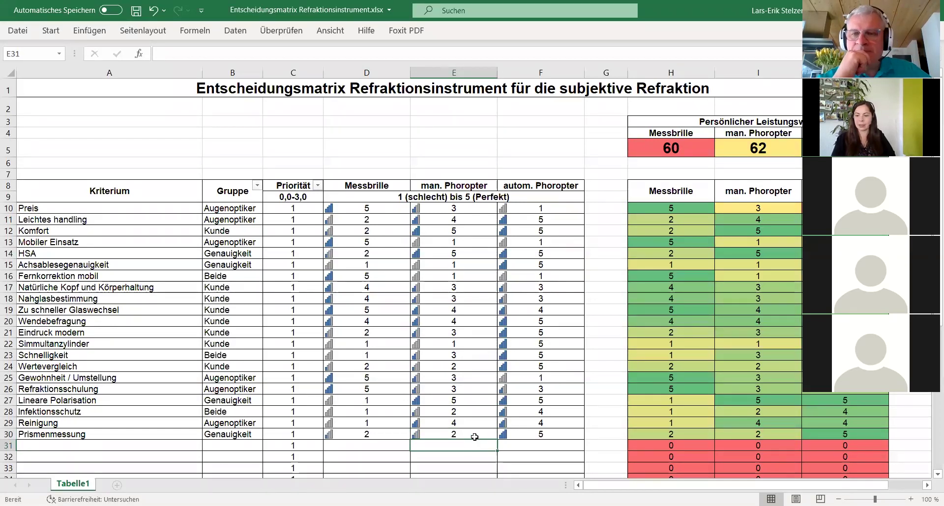
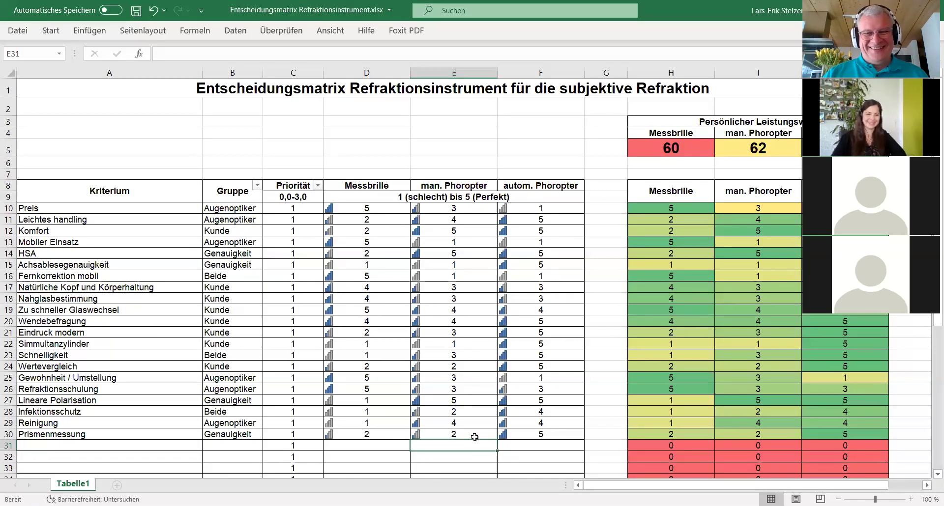
Step: Enter the criterion "Asti schiefer Bündel" in cell A31 and assign it the group "Genauigkeit"
click(154, 446)
text(As)
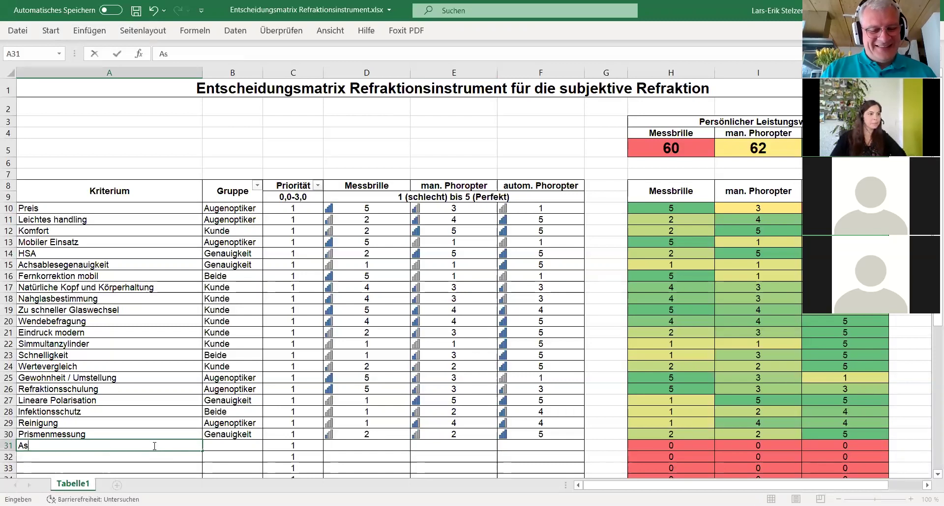
text(ti schi)
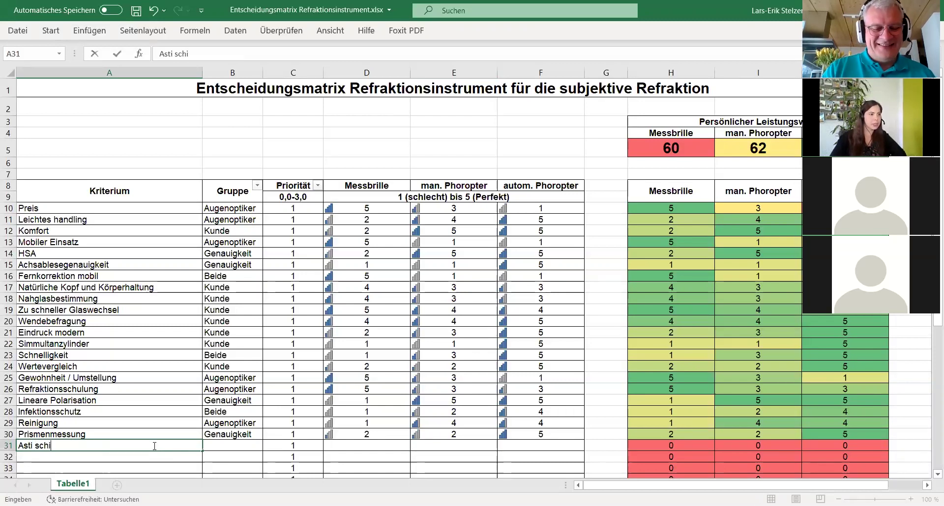
text(efer Bündel)
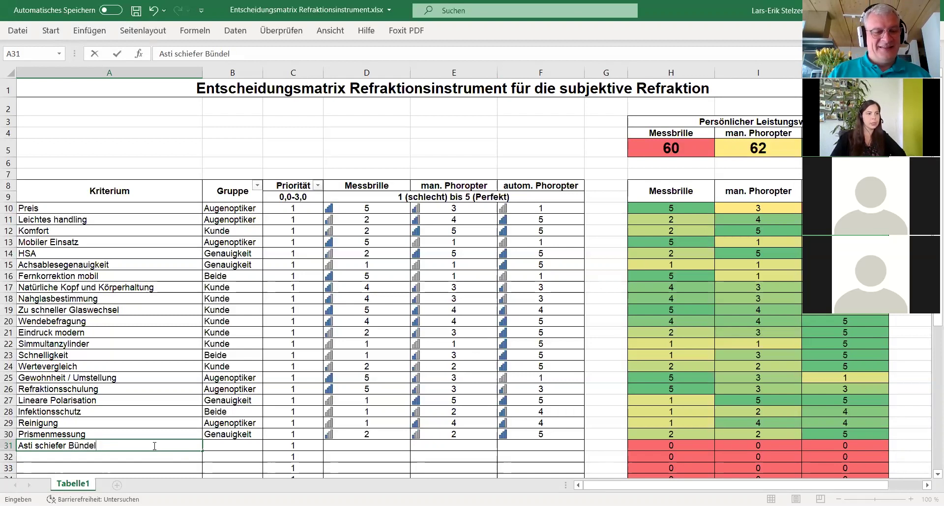
key(Tab)
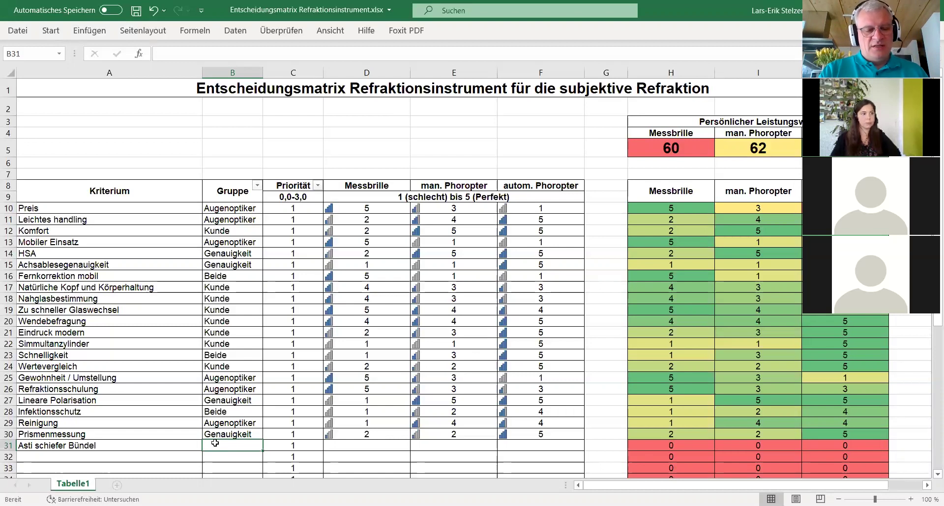
text(genauigkeit)
Step: Rate Asti schiefer Bündel in row 31 with 1 for Messbrille, 5 for man. Phoropter and 5 for autom. Phoropter
click(362, 447)
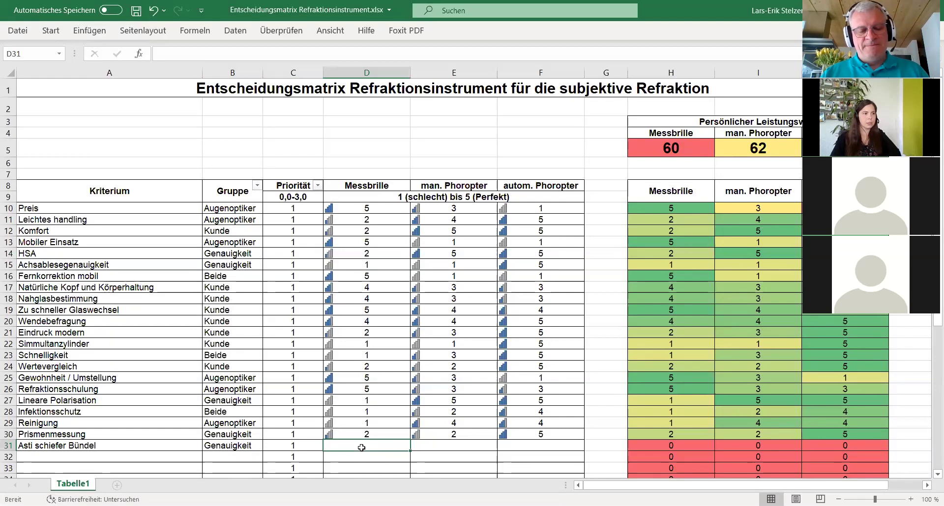
text(1)
click(474, 452)
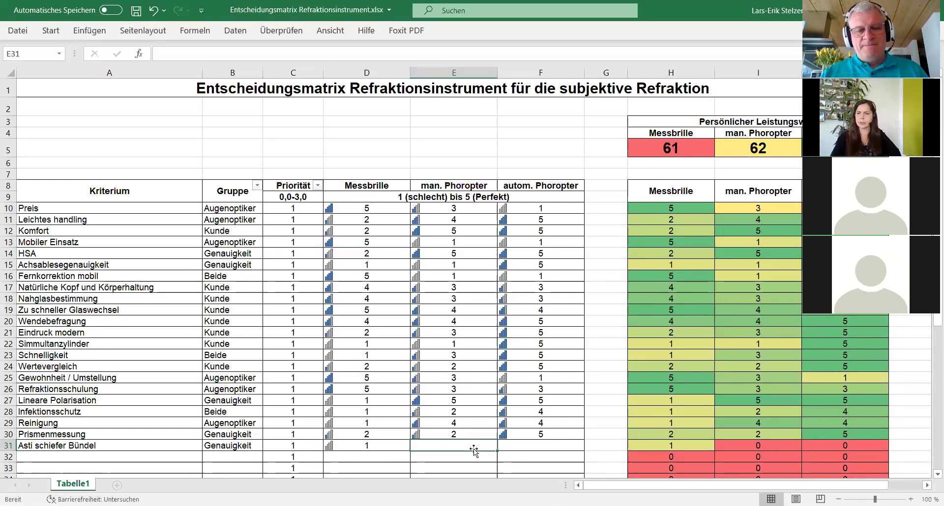
text(5)
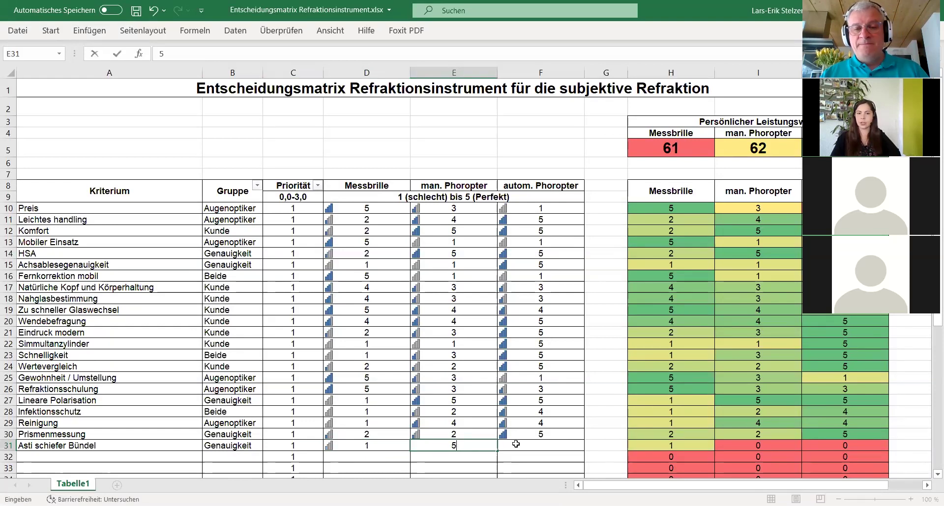
click(516, 444)
text(5)
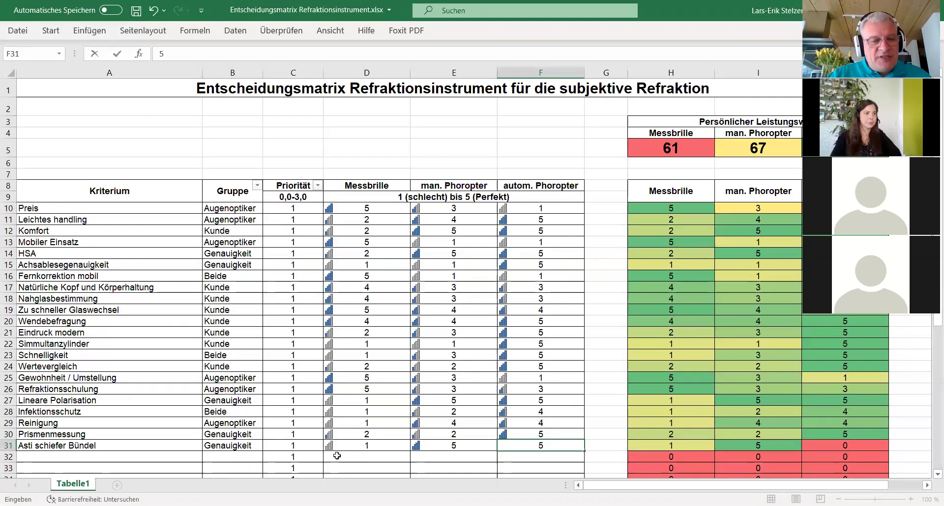
Step: Change the ratings of Asti schiefer Bündel in row 31 to 4 for both autom. Phoropter and man. Phoropter
double_click(540, 446)
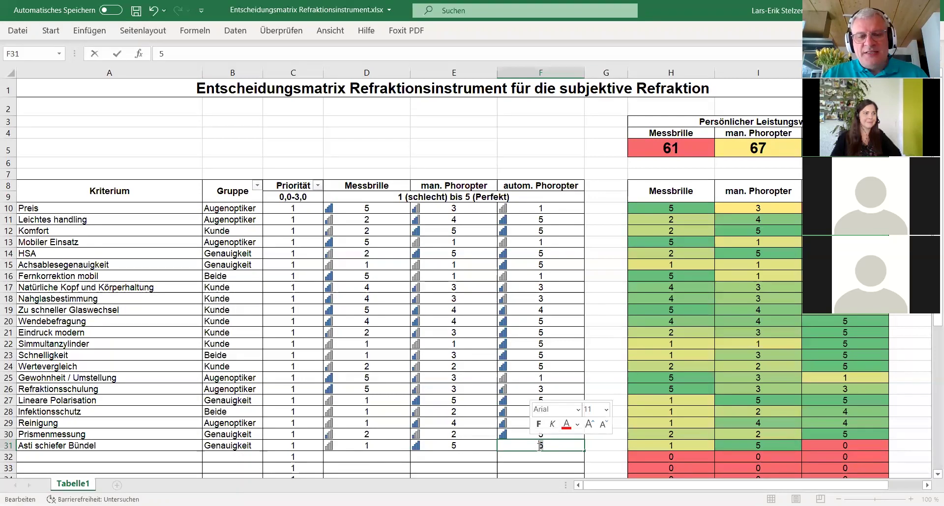
text(4)
click(463, 446)
text(4)
key(Return)
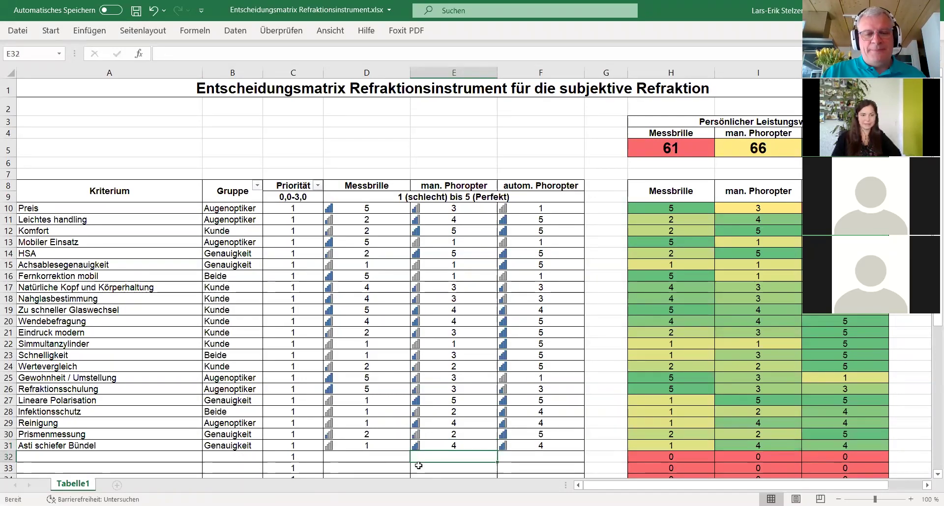
Step: Filter the Gruppe column to show only the criteria in the group "Genauigkeit"
click(120, 457)
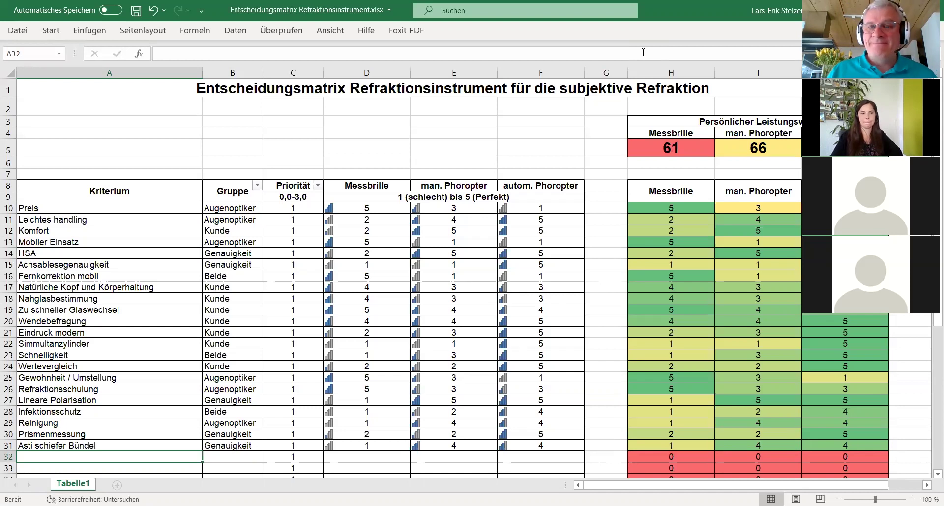
click(11, 276)
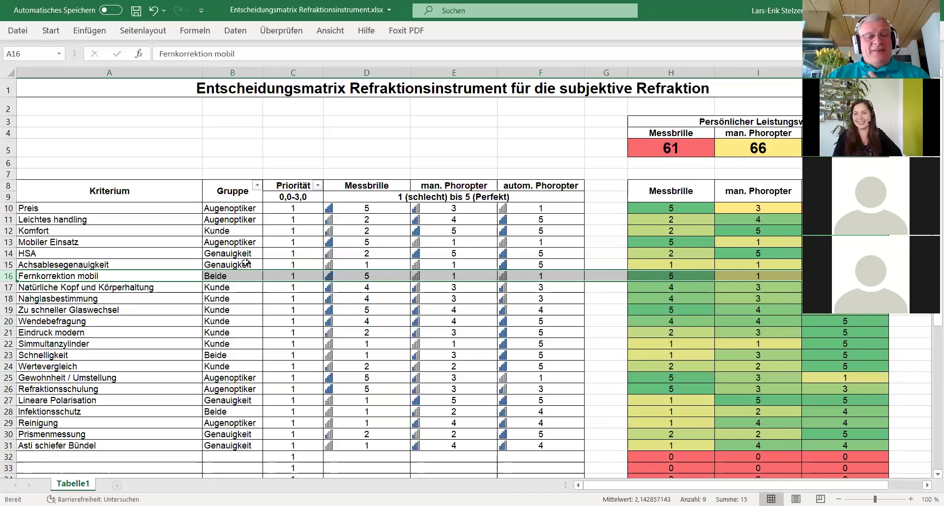
click(257, 187)
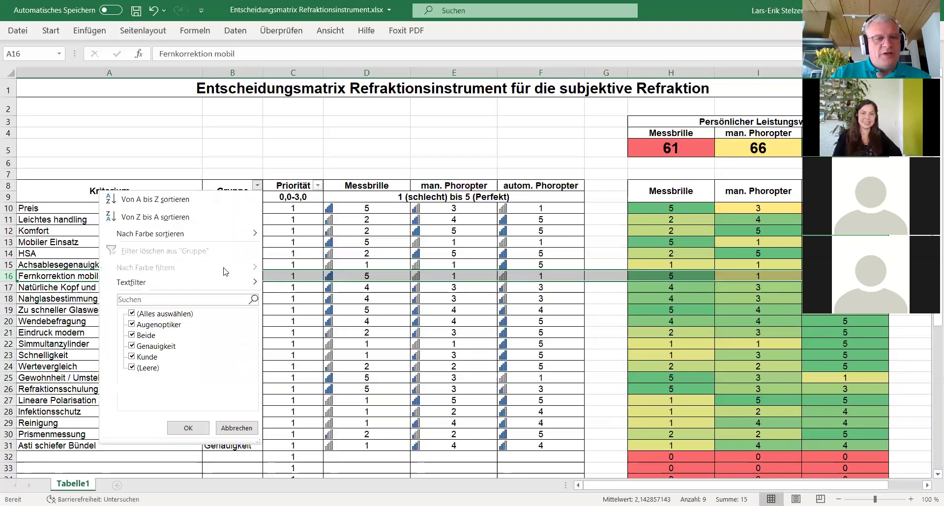
click(133, 314)
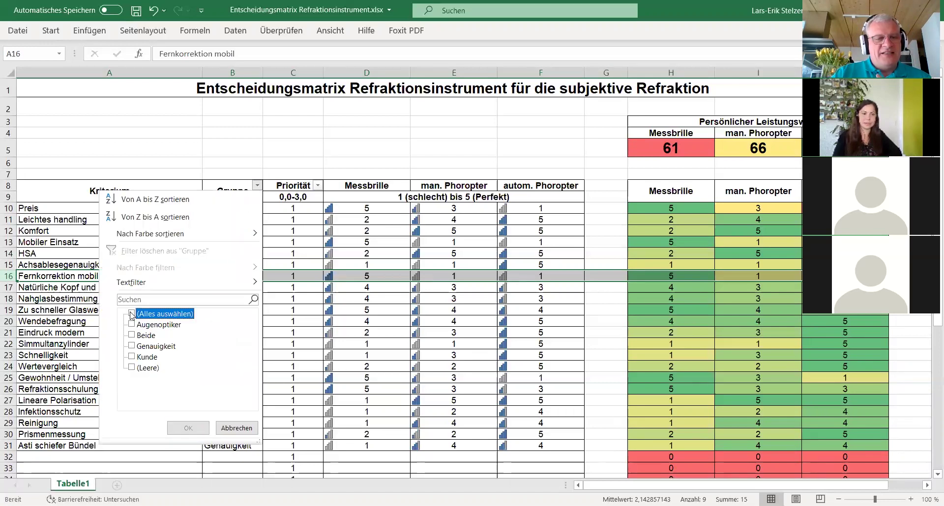
click(131, 346)
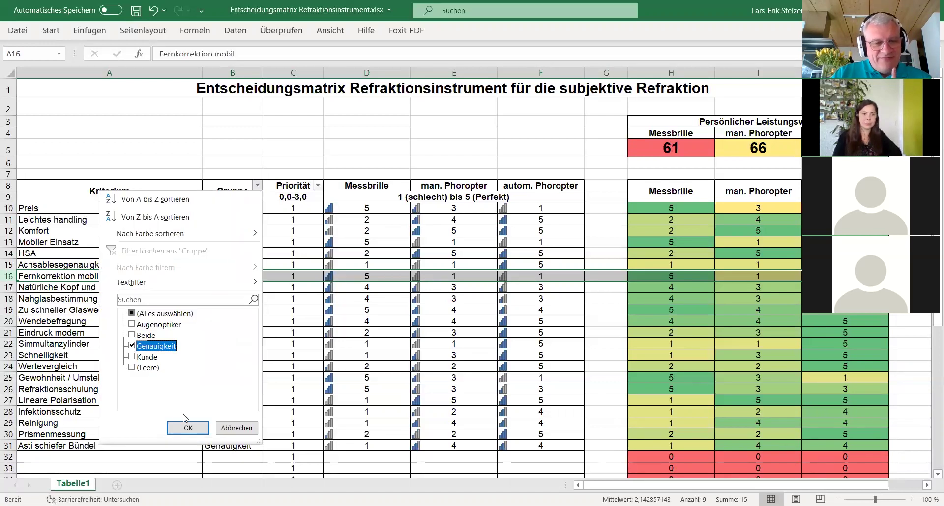
click(188, 429)
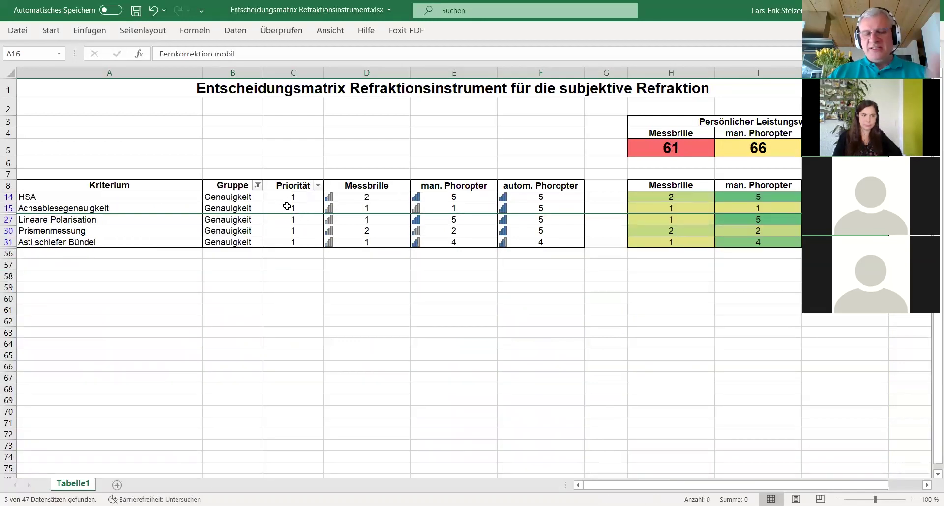
Step: Set the priority to 2 for HSA, Achsablesegenauigkeit, Lineare Polarisation, Prismenmessung and Asti schiefer Bündel
click(299, 198)
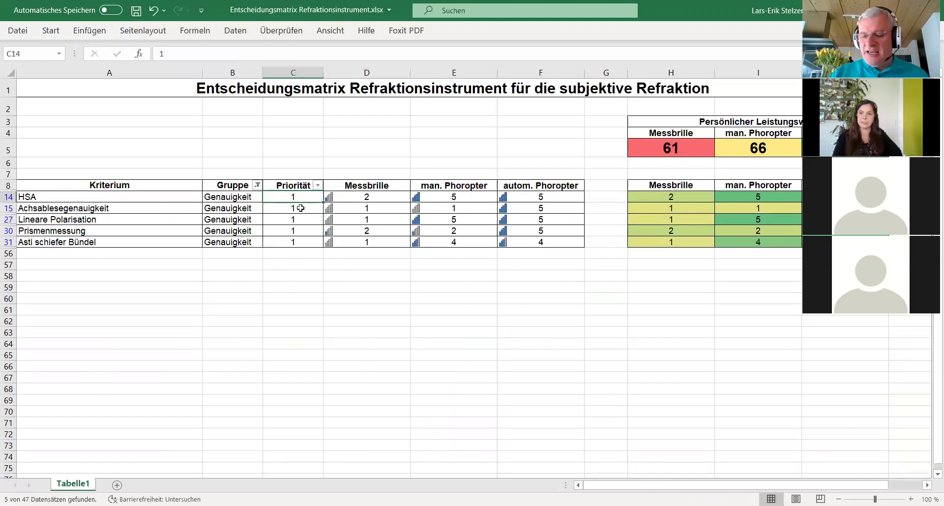
text(2)
click(300, 208)
text(2)
click(304, 222)
text(2)
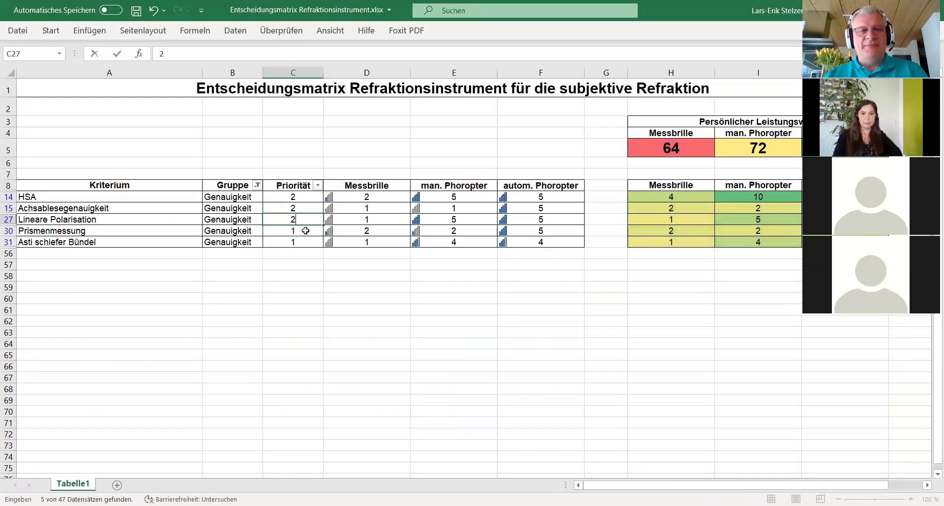
click(305, 231)
text(2)
click(306, 243)
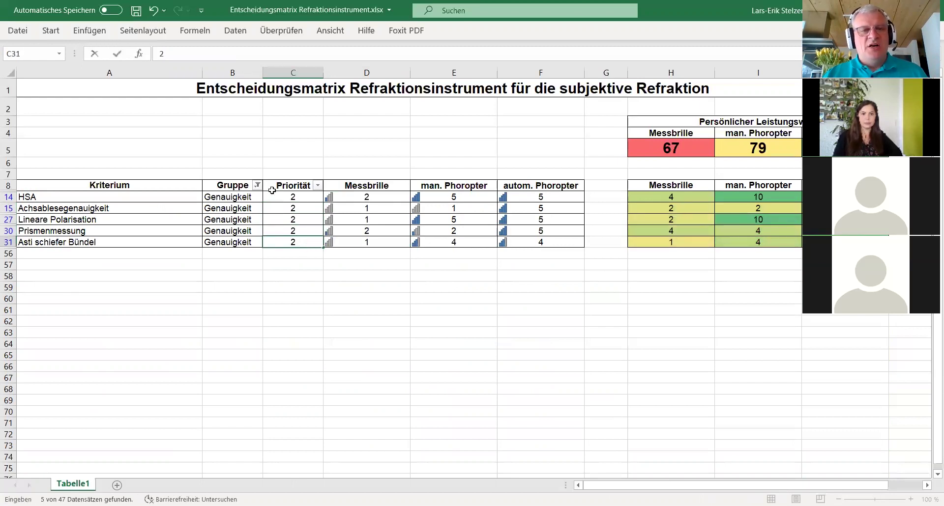
Step: Reset the Gruppe filter to show the criteria of all groups
click(257, 186)
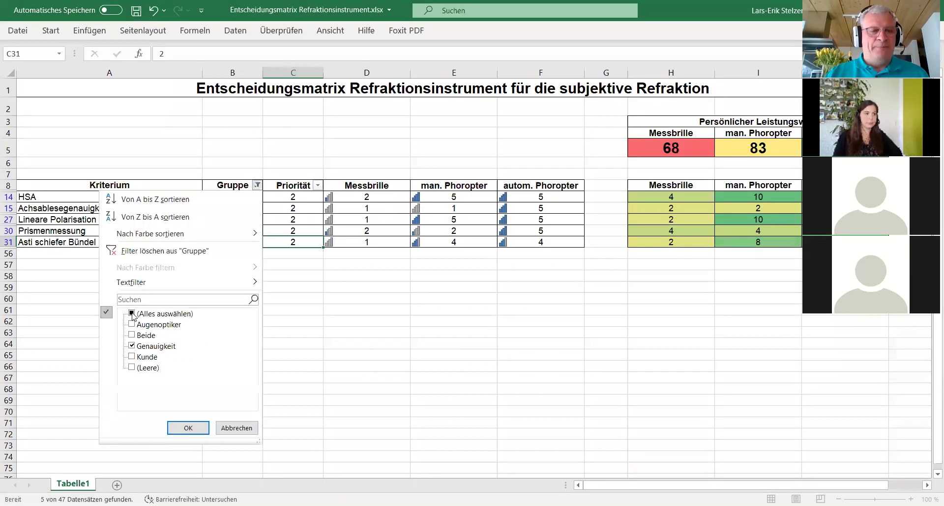
click(133, 314)
click(177, 428)
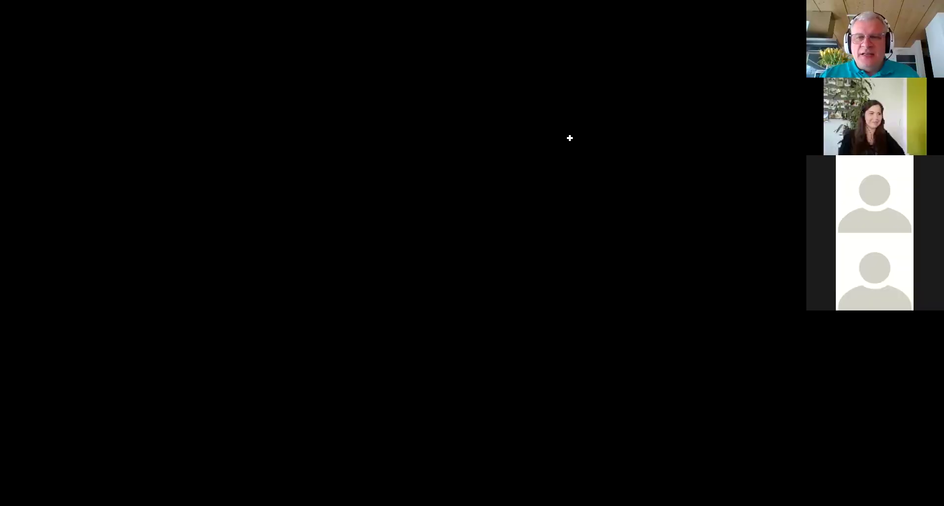
Step: In the browser, examine the karrierebibel.de article on Distanzzonen, including the zone diagram and descriptions, and return to the Excel matrix
scroll(454, 248, down, 8)
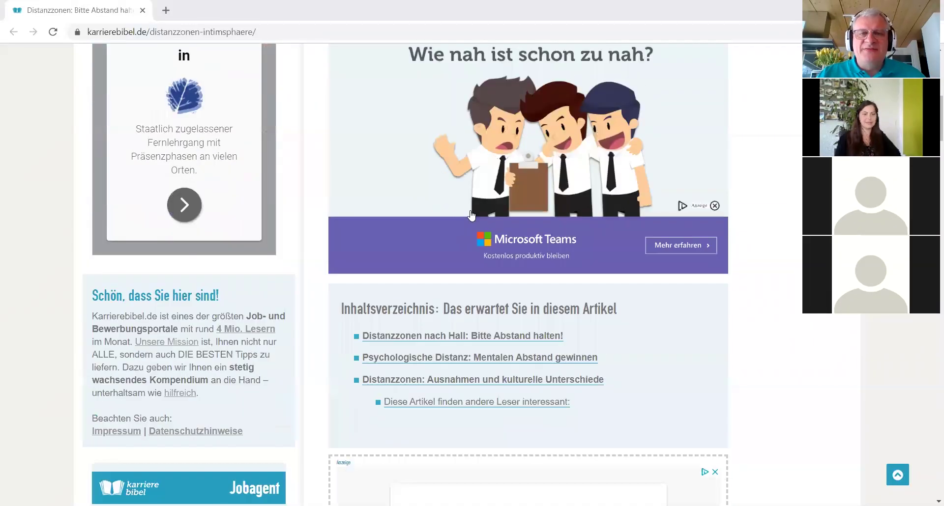
scroll(465, 244, down, 9)
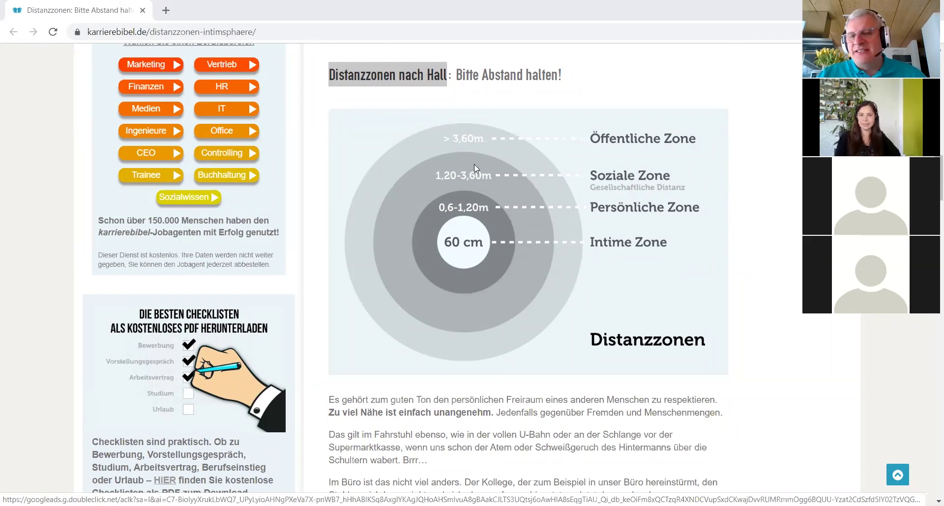
scroll(479, 176, down, 6)
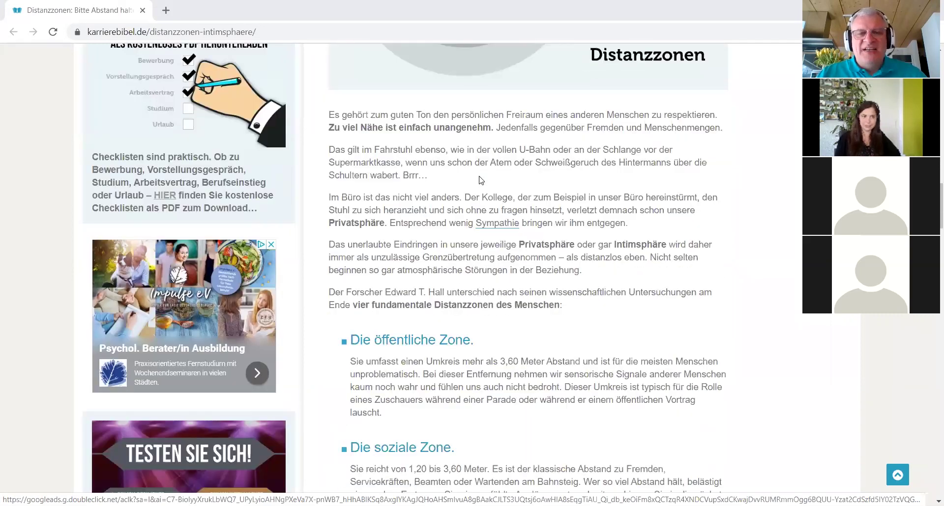
scroll(481, 181, up, 6)
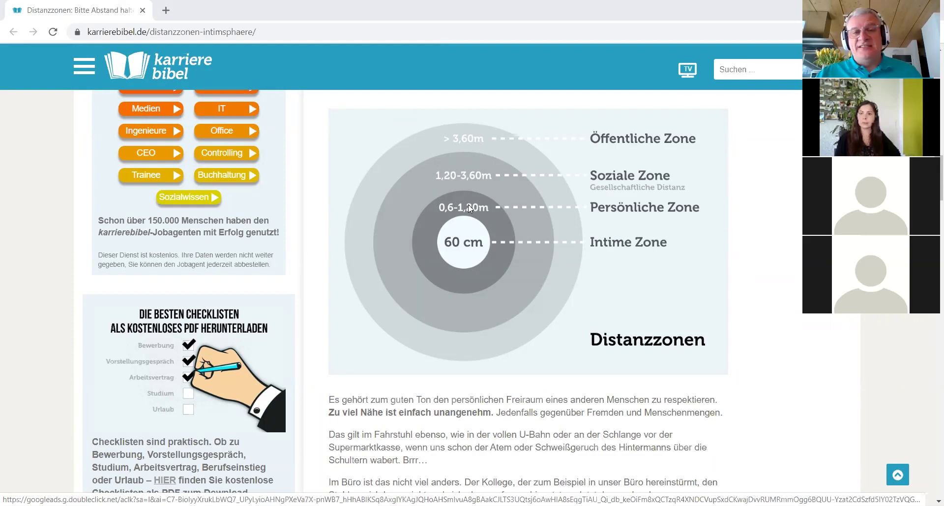
scroll(504, 234, down, 7)
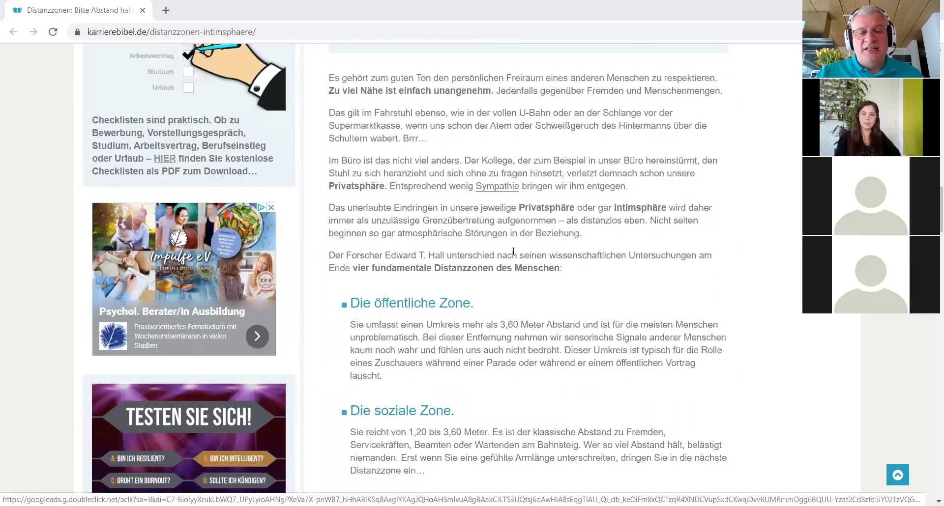
scroll(513, 252, down, 5)
scroll(513, 251, down, 6)
scroll(491, 253, up, 1)
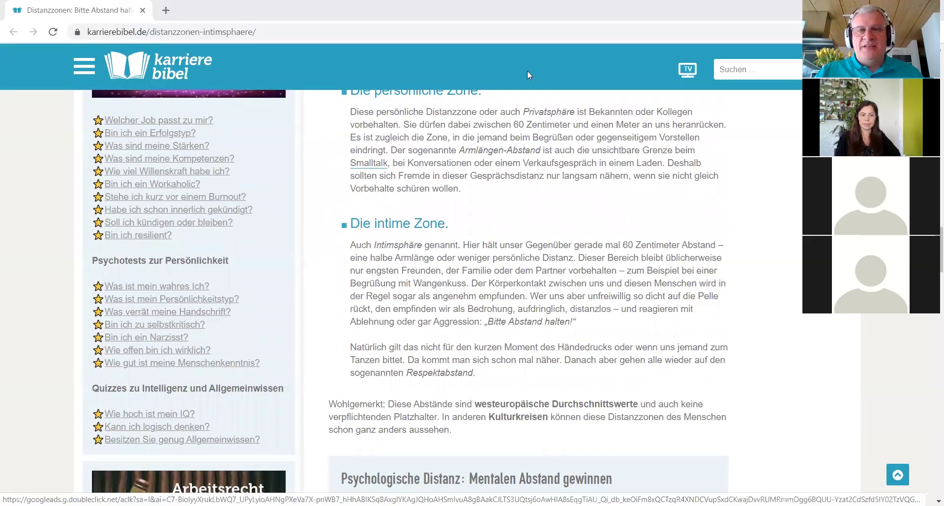
click(589, 25)
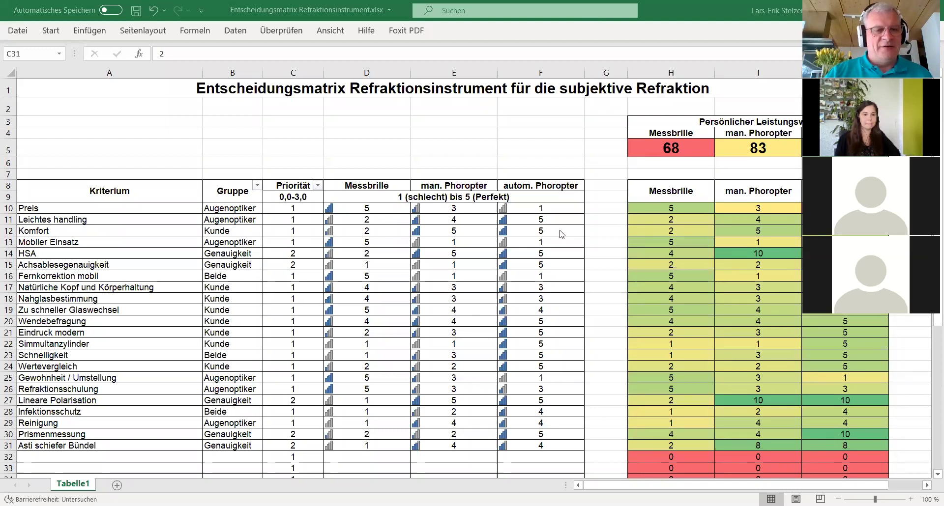
Step: Enter the criterion "Sozial verträgliche Entfernung" in cell A32 and assign it the group "Kunde"
scroll(137, 423, down, 1)
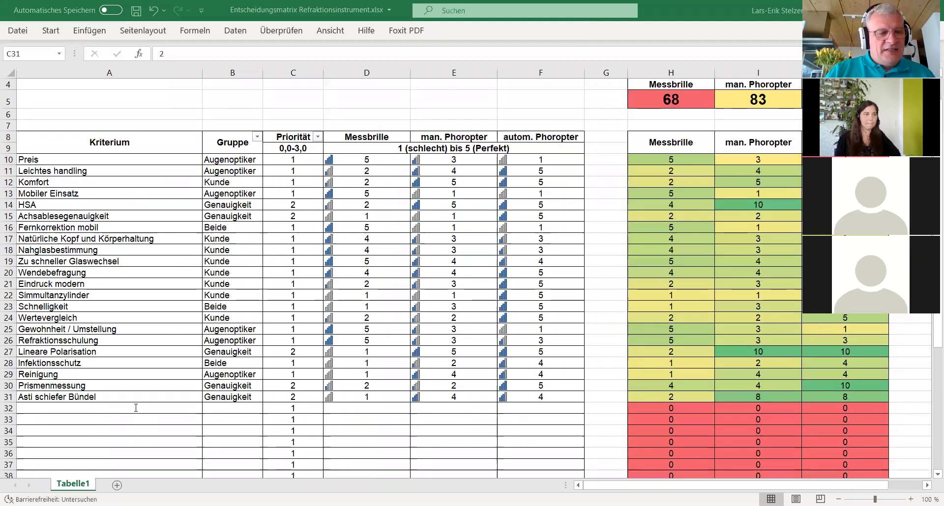
click(136, 408)
text(Sozial)
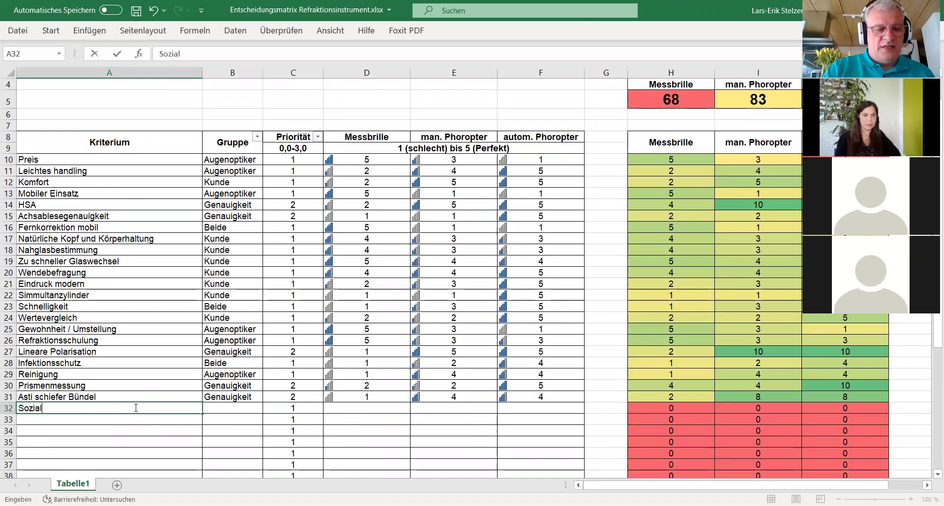
text( vert)
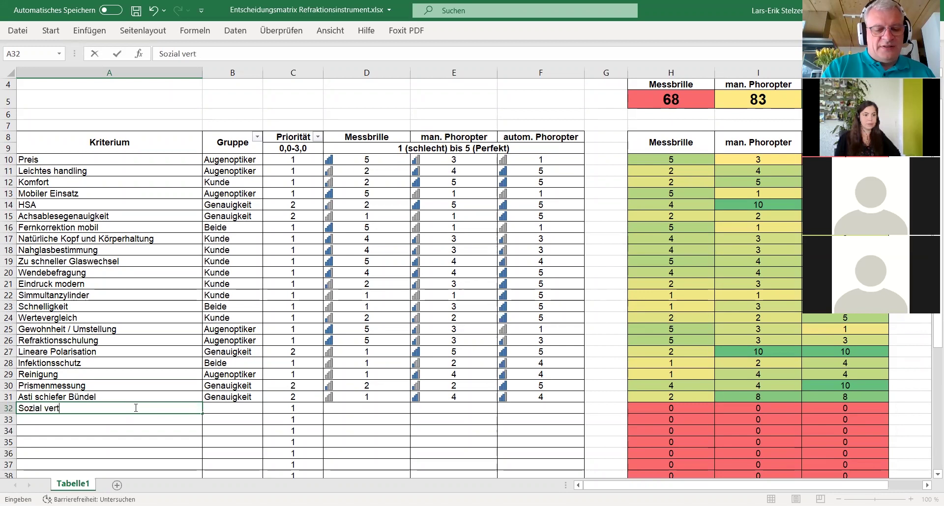
text(rägl)
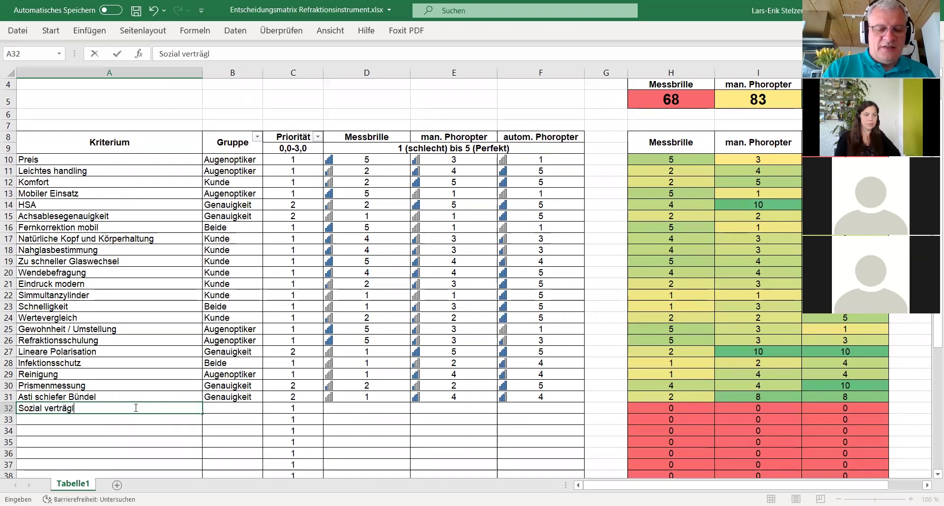
text(iche Ent)
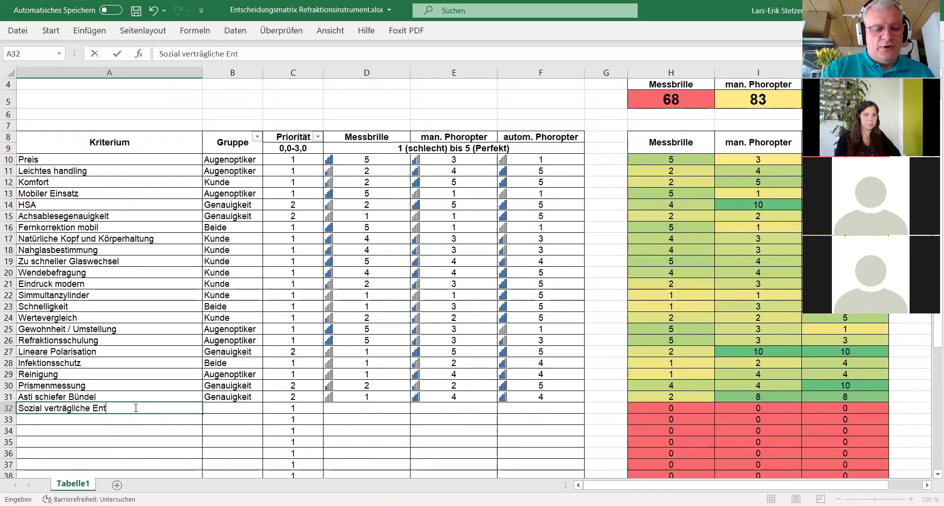
text(fernung)
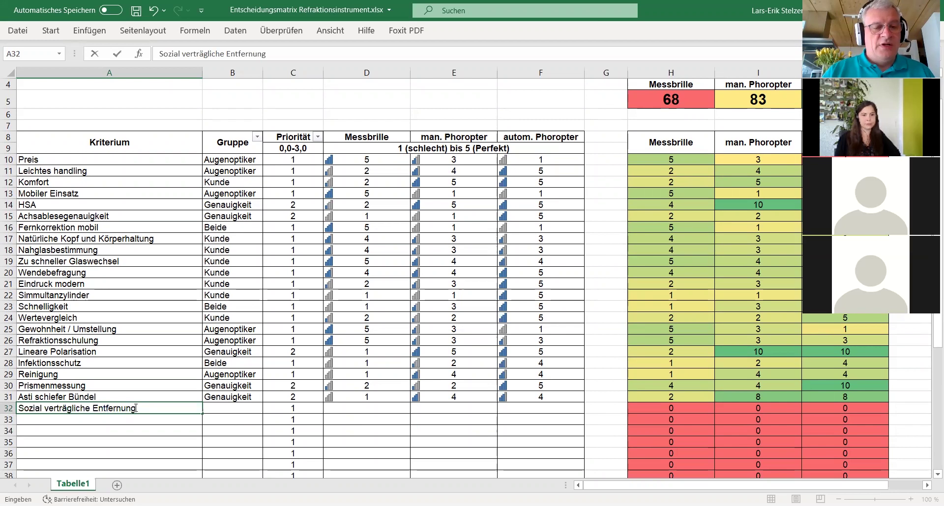
click(250, 406)
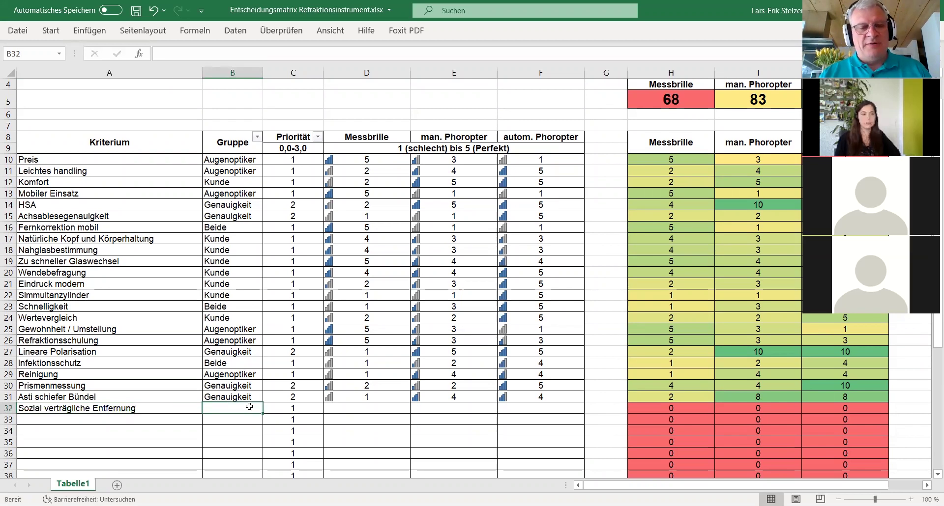
text(Kunde)
Step: Rate Sozial verträgliche Entfernung in row 32 with 1 for Messbrille, 1 for man. Phoropter and 5 for autom. Phoropter
click(360, 409)
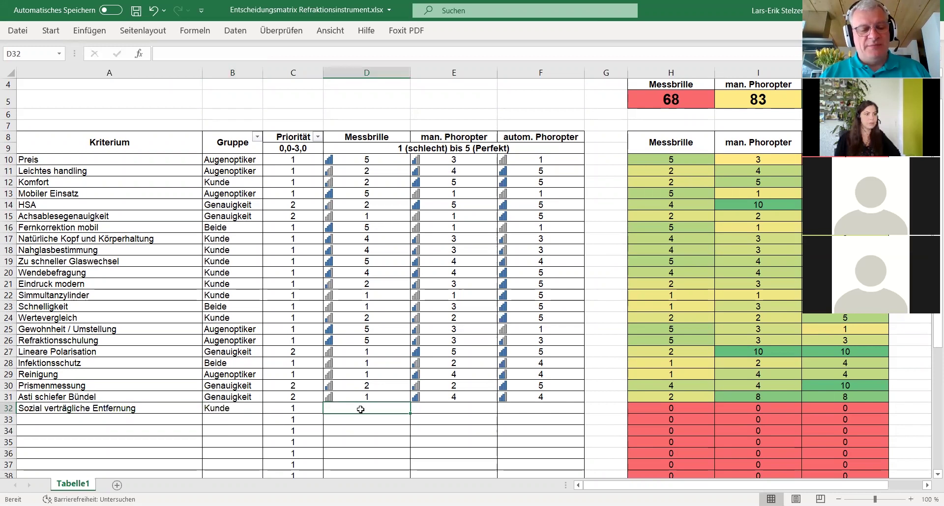
text(1)
click(452, 408)
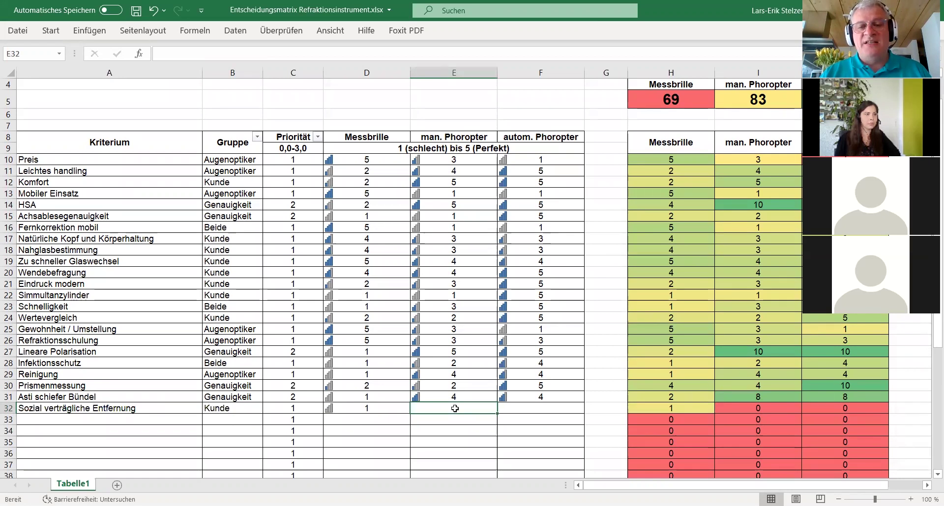
text(1)
click(552, 409)
text(5)
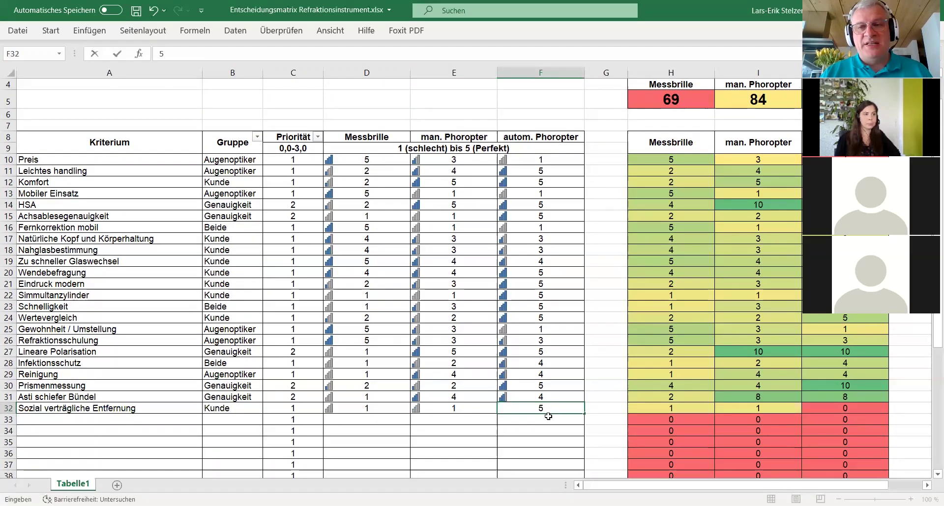
click(547, 421)
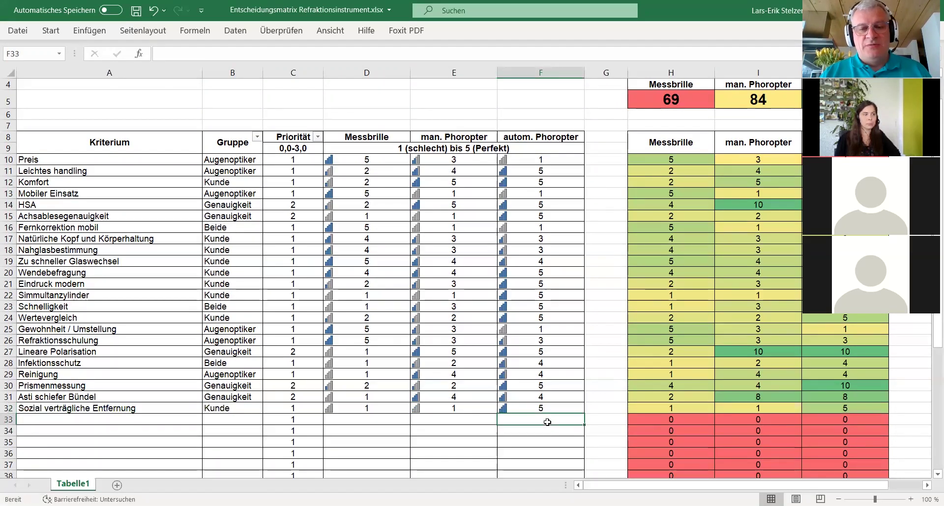
Step: Enter the criterion "1/8 dpt" in cell A33 and assign it the group "Genauigkeit"
click(187, 423)
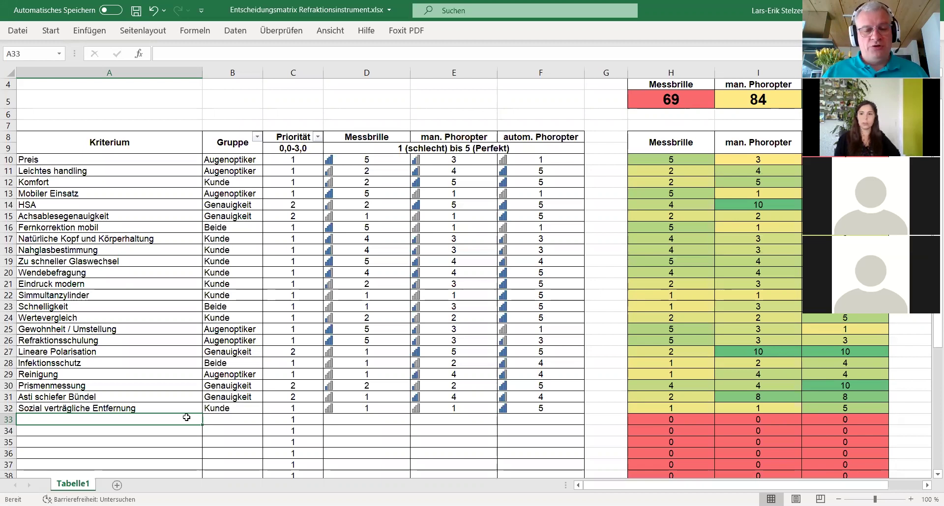
text(1)
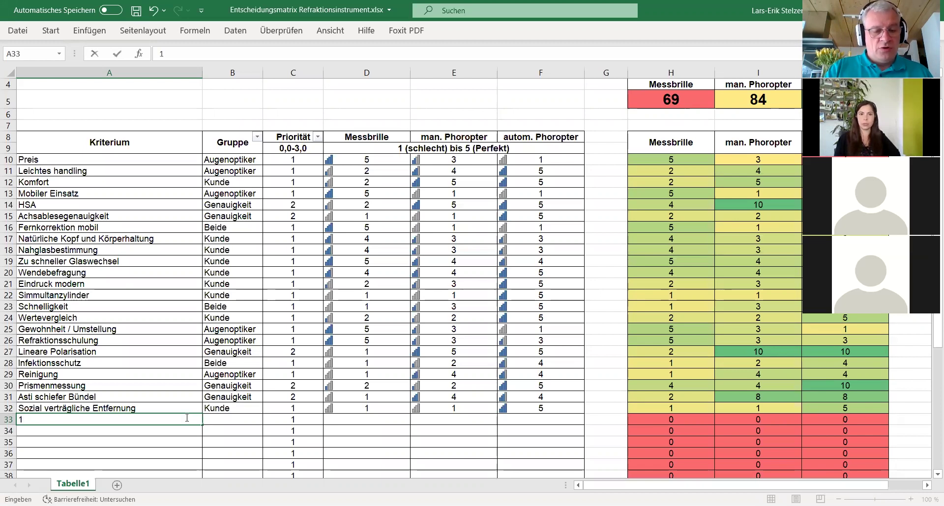
text(8)
key(BackSpace)
text(/ dpt)
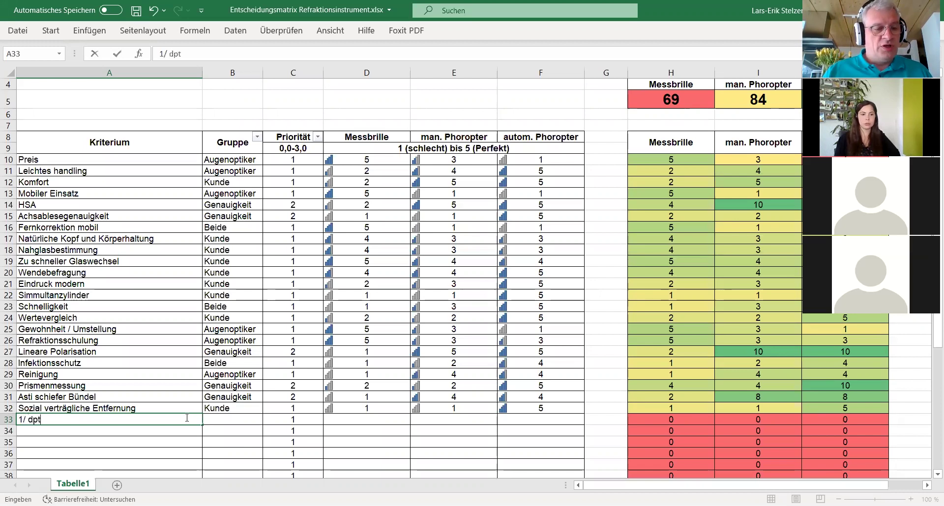
click(25, 419)
text(8)
click(371, 421)
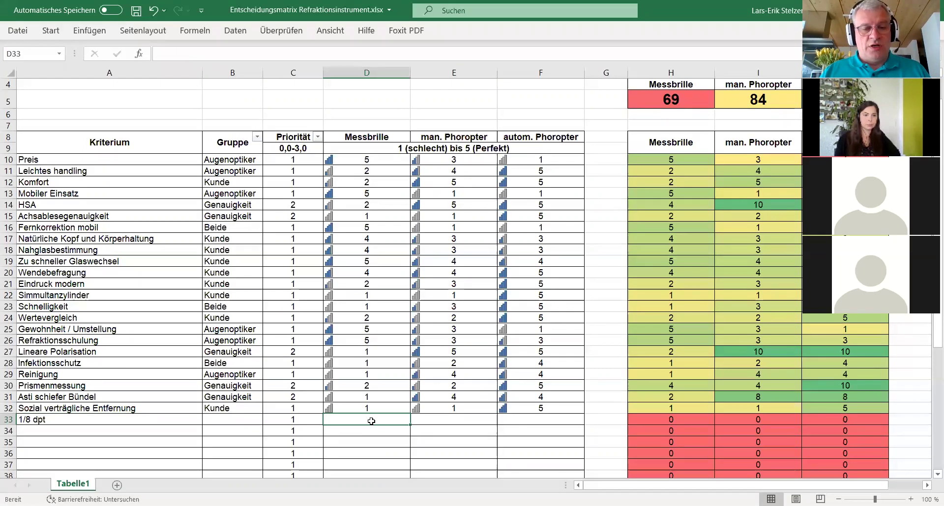
click(248, 421)
text(Genauigkeit)
Step: Rate 1/8 dpt in row 33 with 5 for Messbrille, 3 for man. Phoropter and 4 for autom. Phoropter
click(350, 424)
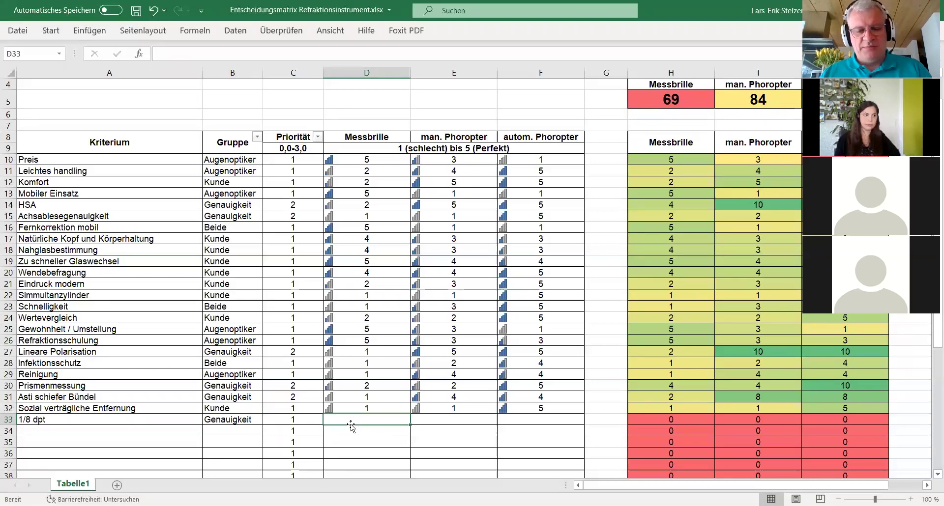
text(5)
click(534, 421)
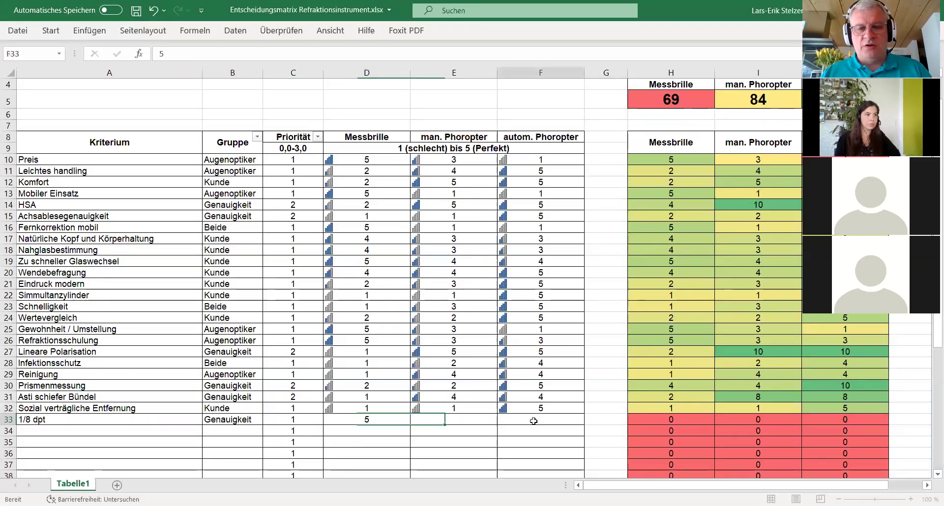
text(5)
click(450, 423)
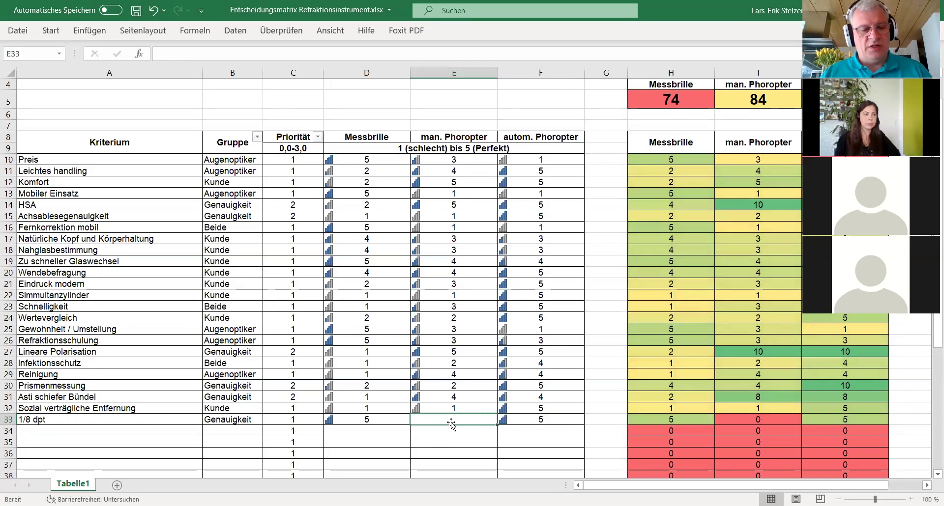
text(1)
key(Return)
click(460, 420)
text(3)
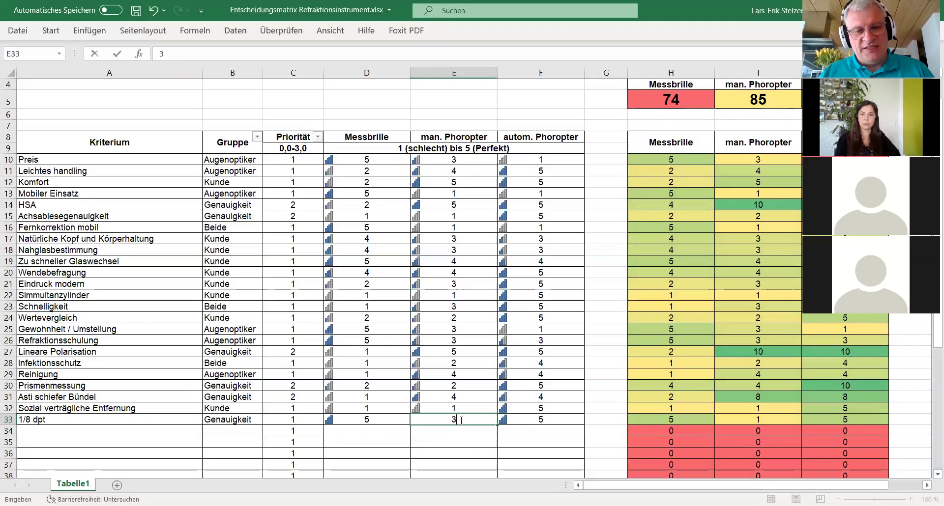
key(Return)
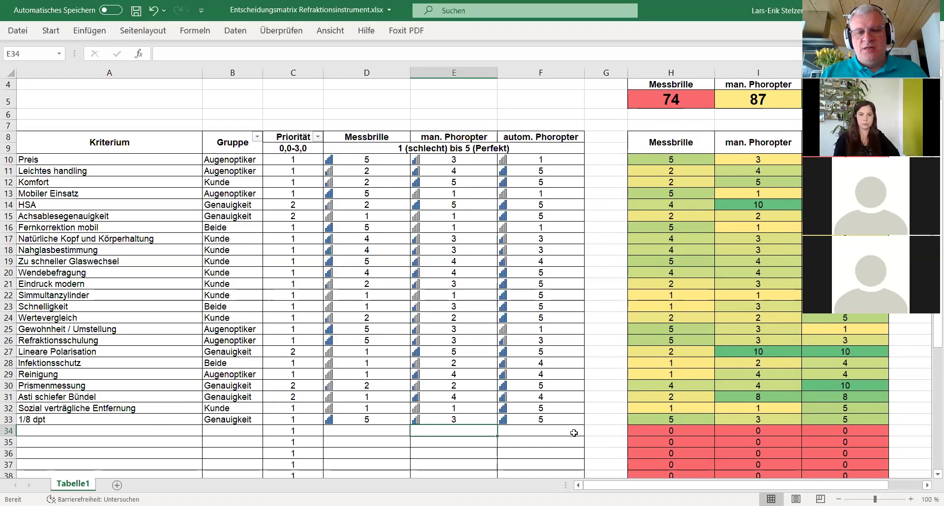
click(563, 419)
text(4)
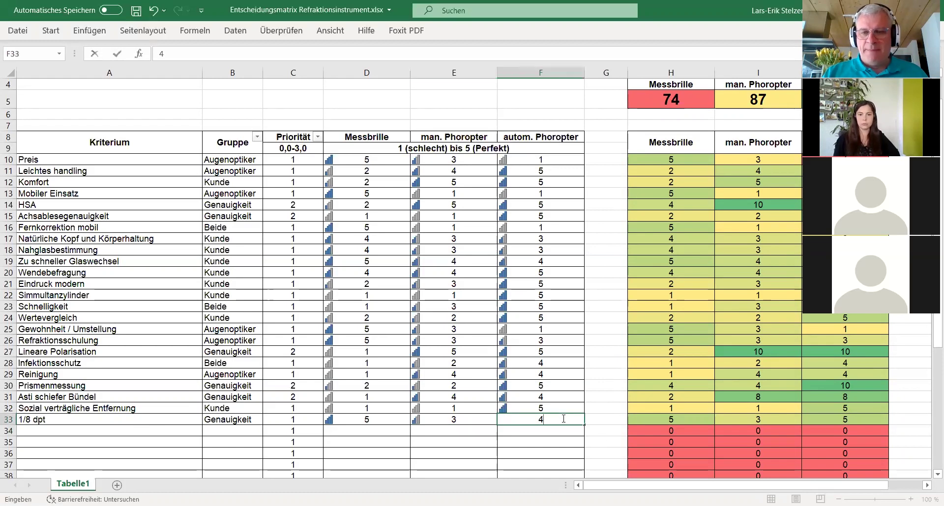
Step: Enter the criterion "Mimik/Gesichtsausdruck" in cell A34 and assign it the group "Augenoptiker"
click(145, 432)
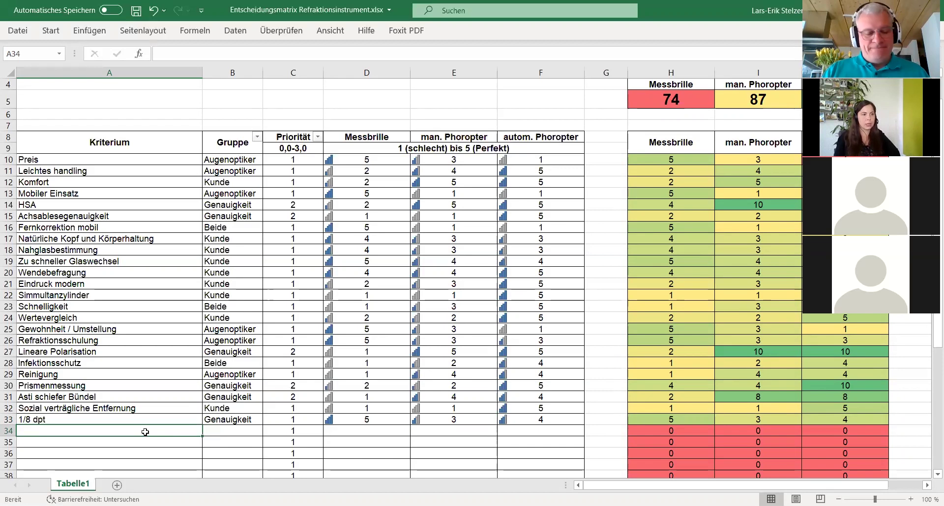
text(Mi)
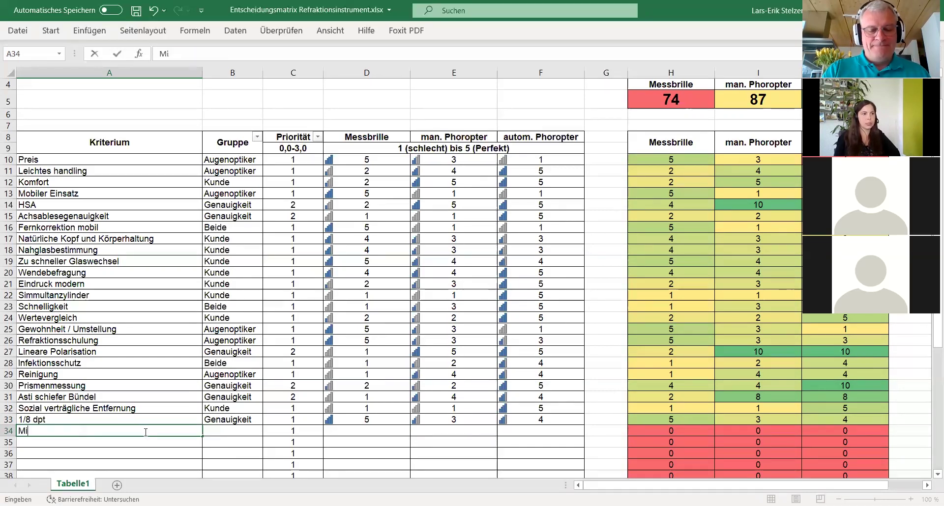
text(mik/)
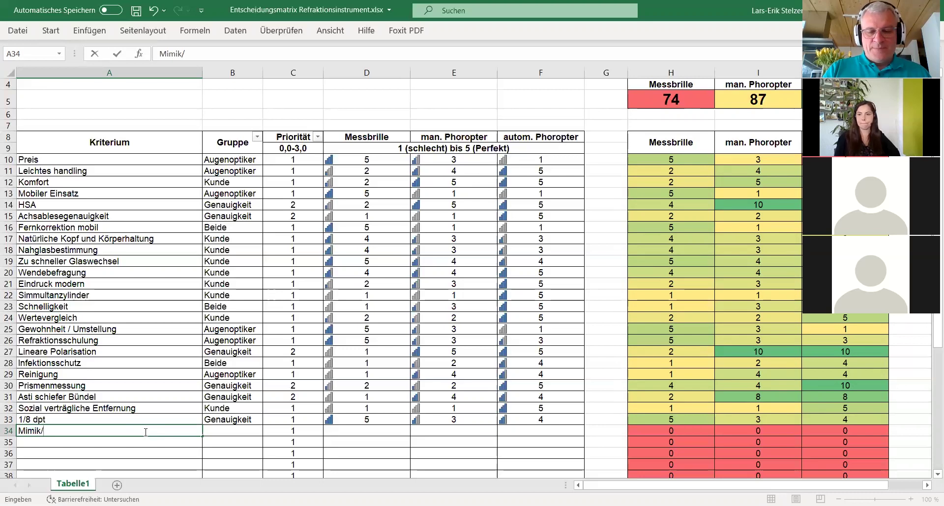
text(Gesic)
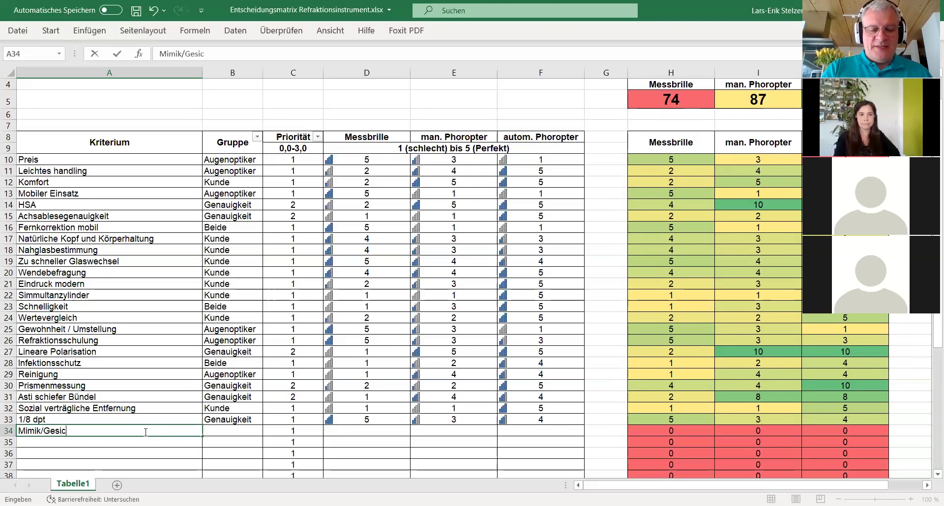
text(htsausdruck)
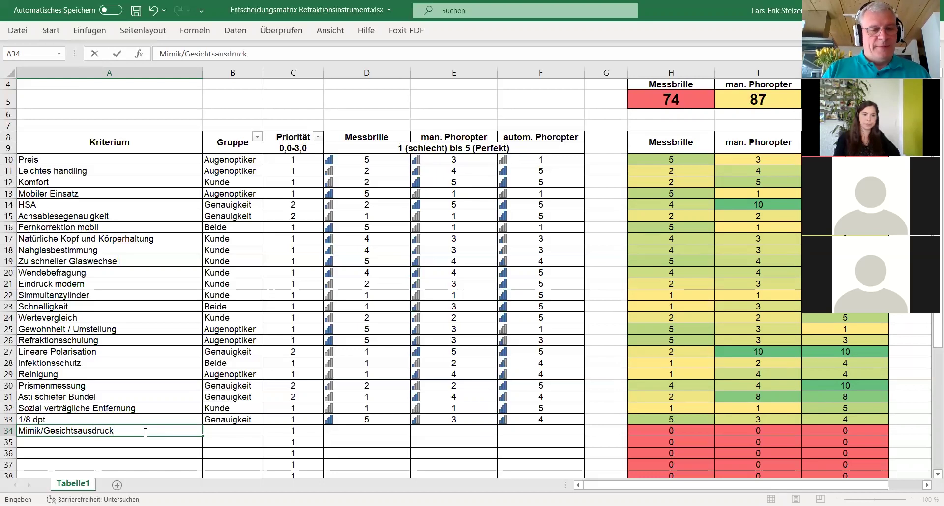
key(Tab)
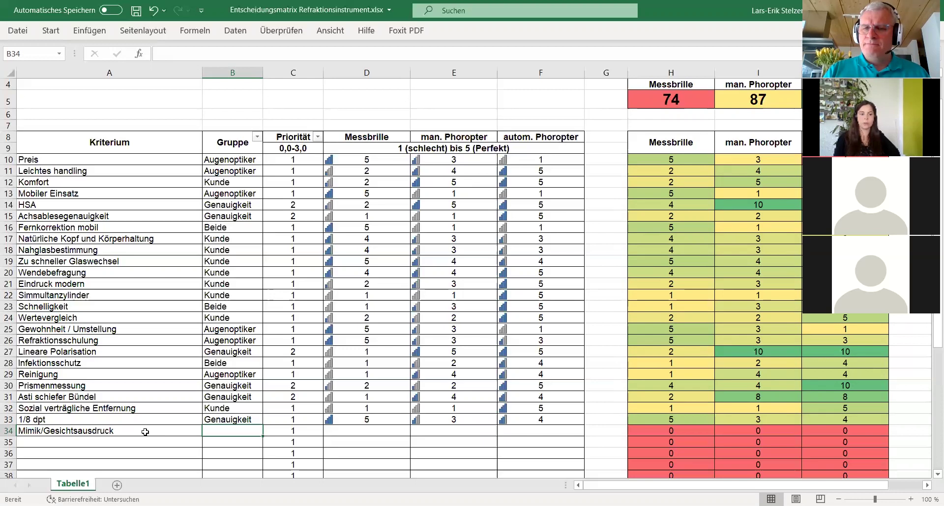
text(augenoptiker)
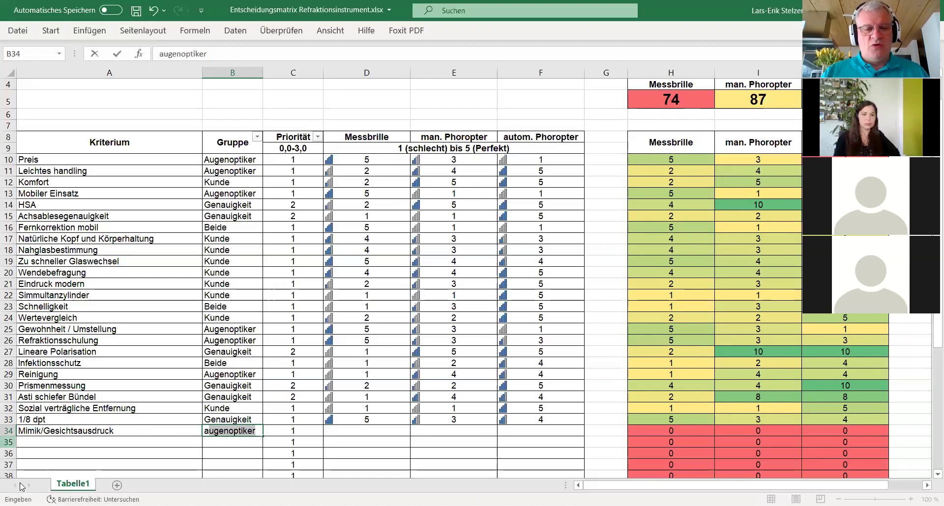
Step: Rate Mimik/Gesichtsausdruck in row 34 with 5 for Messbrille, 2 for man. Phoropter and 2 for autom. Phoropter
click(368, 431)
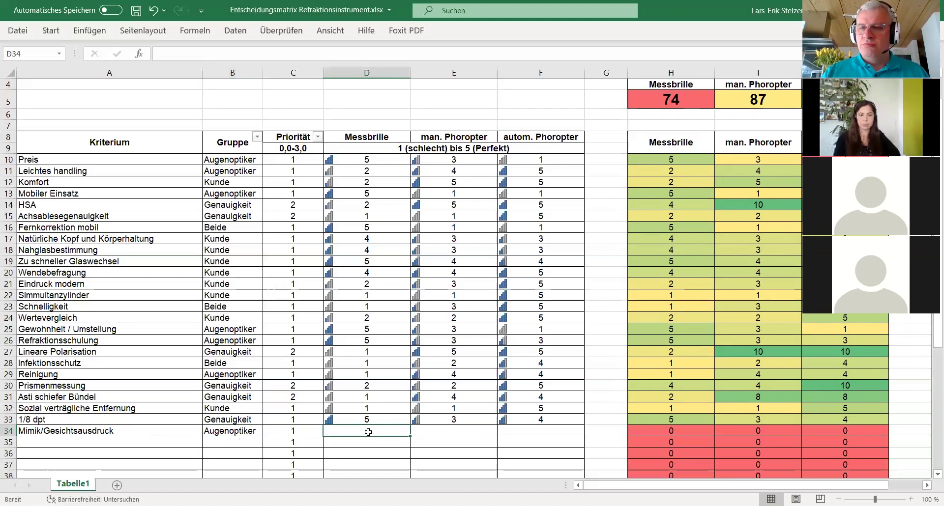
text(5)
click(449, 431)
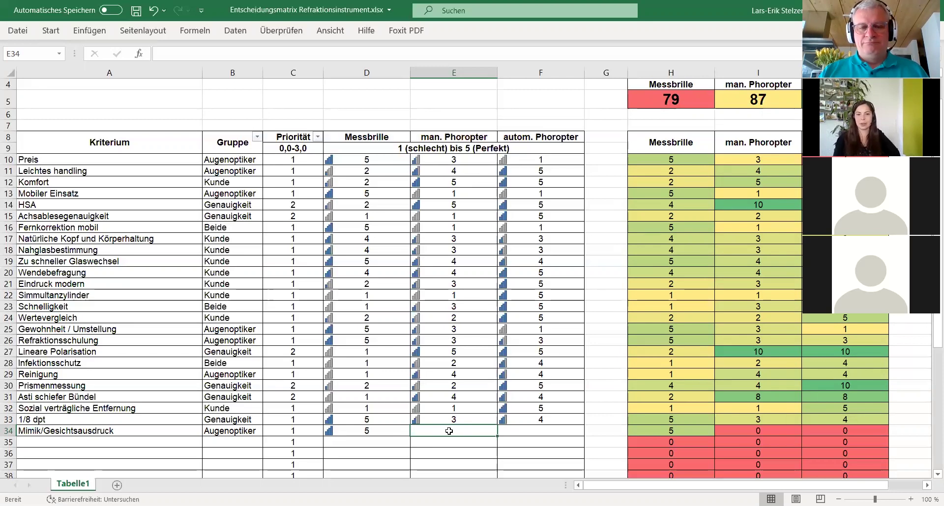
text(2)
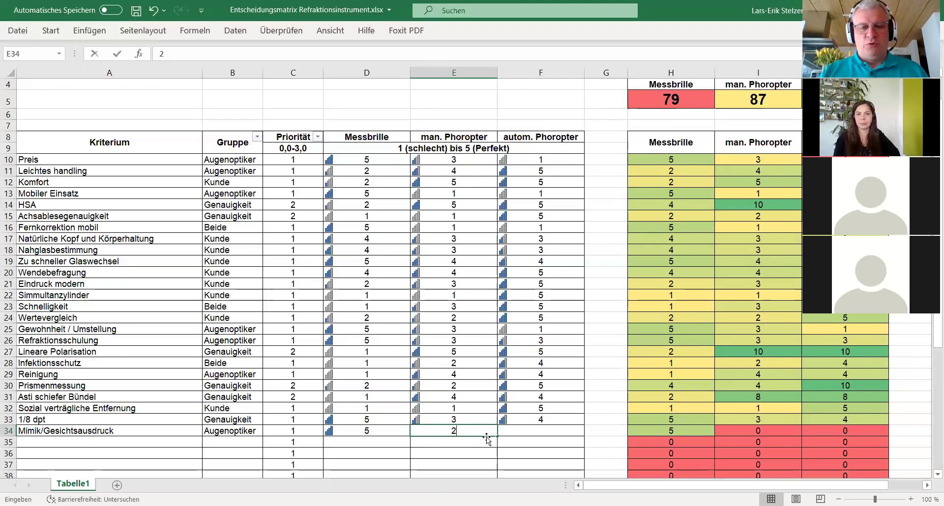
click(519, 433)
text(2)
click(516, 443)
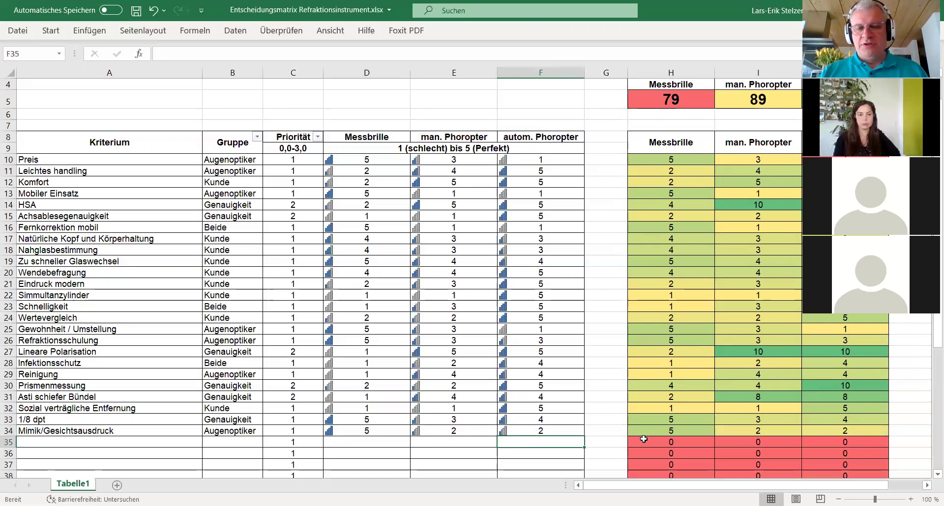
Step: Enter the criterion "Anpassungskomfort" in cell A35 and assign it the group "Beide"
click(49, 443)
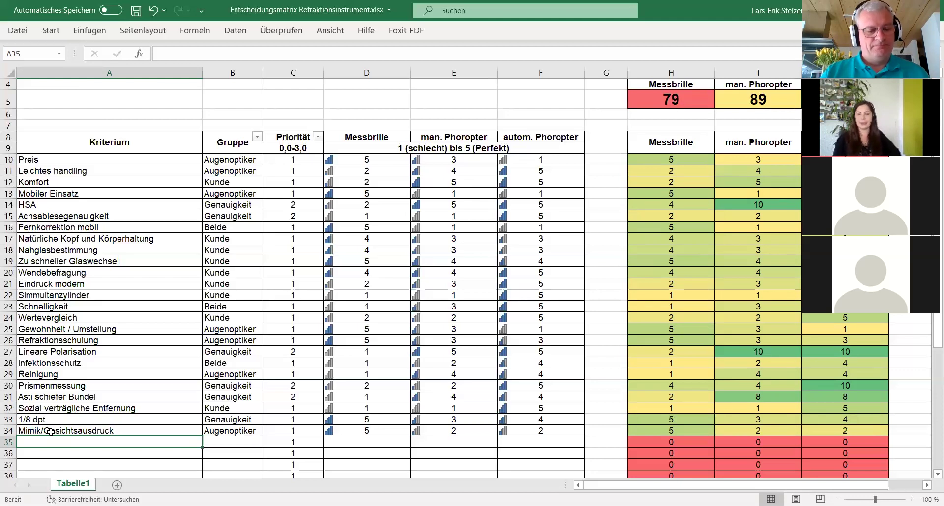
text(Anpass)
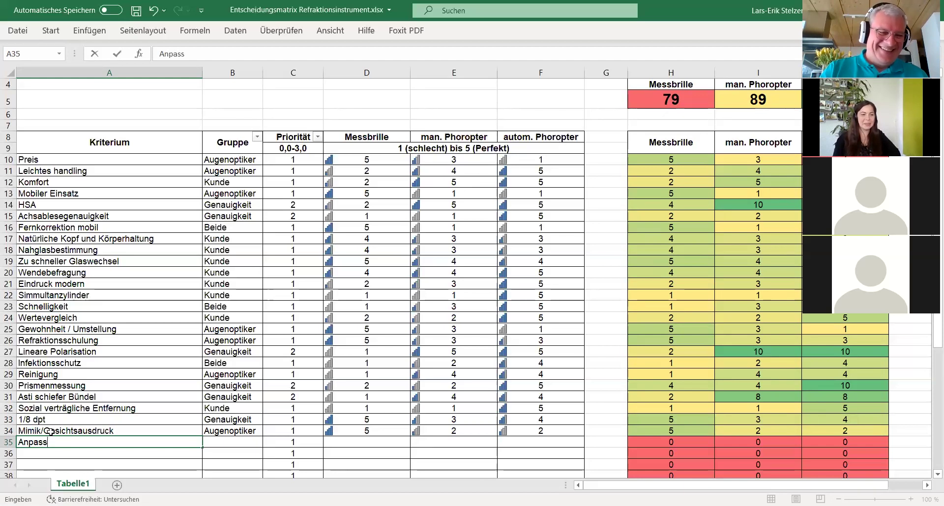
text(ung)
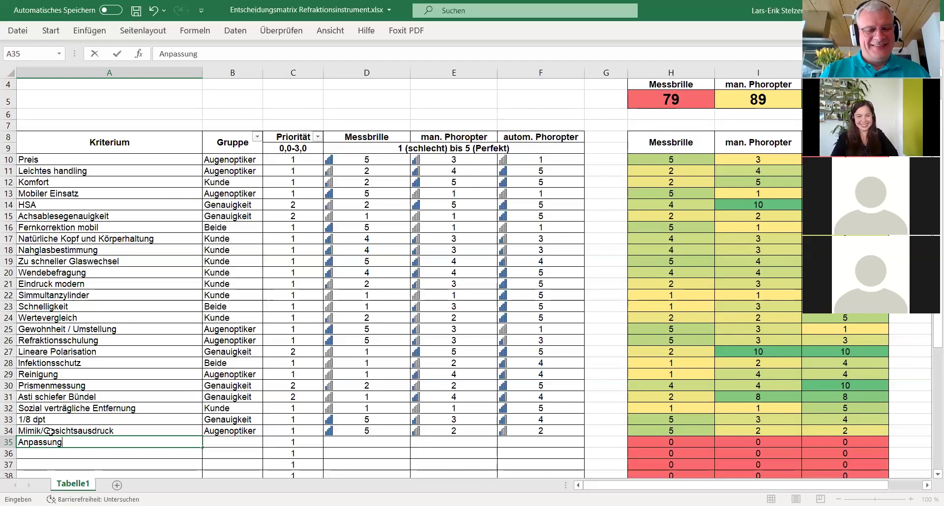
text(sgesc)
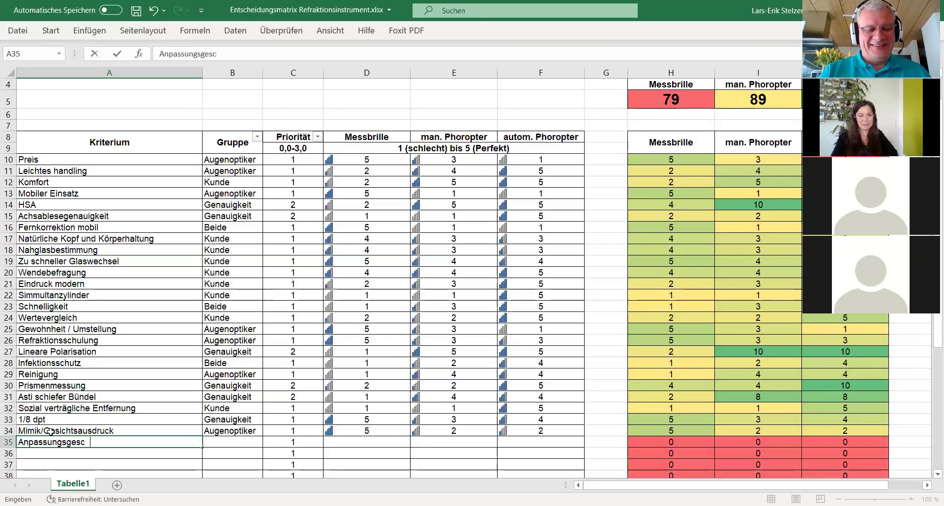
text(hwindig)
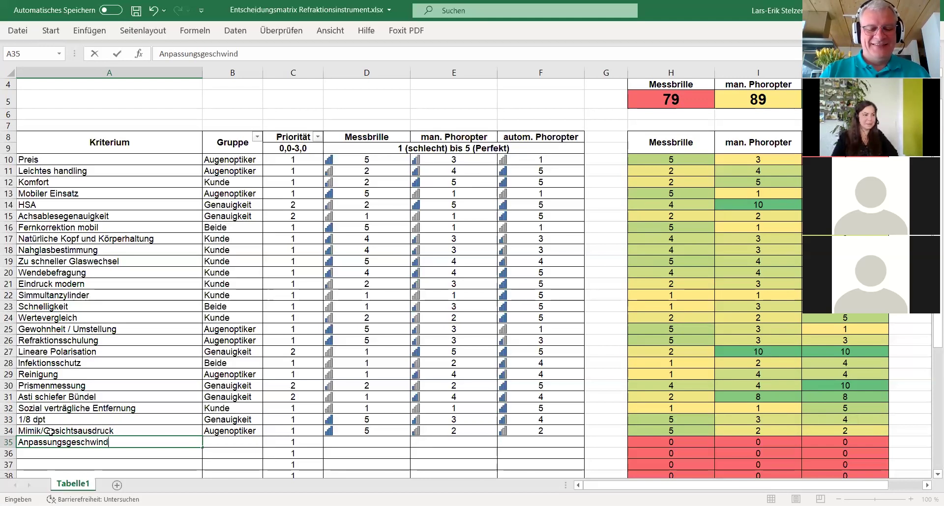
key(BackSpace)
key(BackSpace)
key(BackSpace)
key(BackSpace)
key(BackSpace)
key(BackSpace)
key(BackSpace)
key(BackSpace)
key(BackSpace)
key(BackSpace)
key(BackSpace)
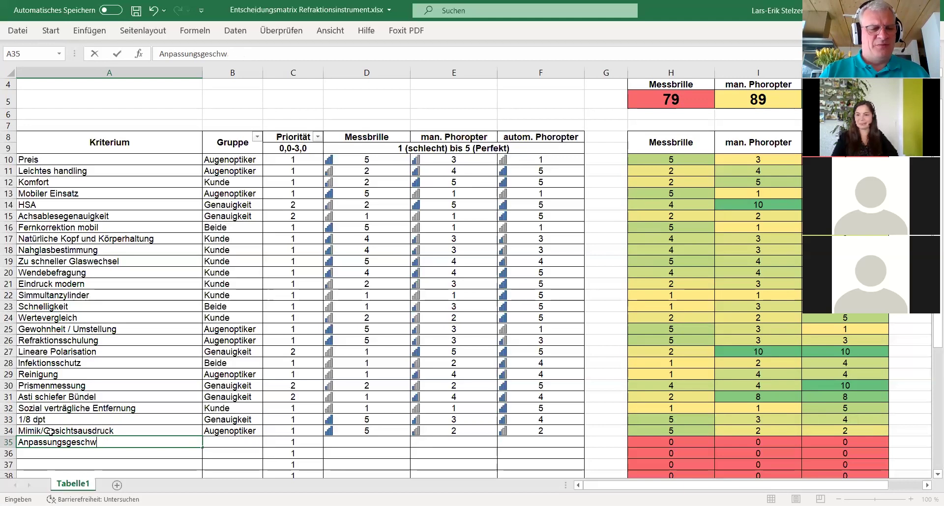
text(komfort)
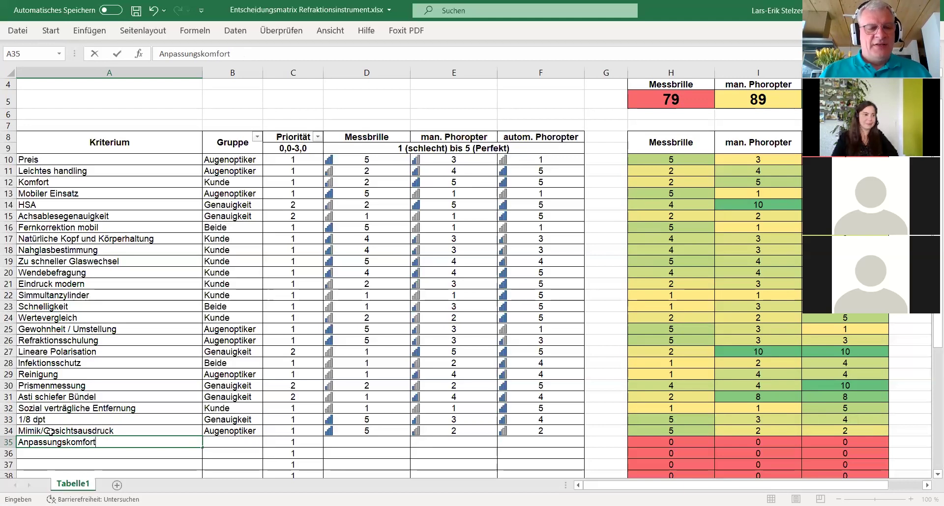
click(231, 439)
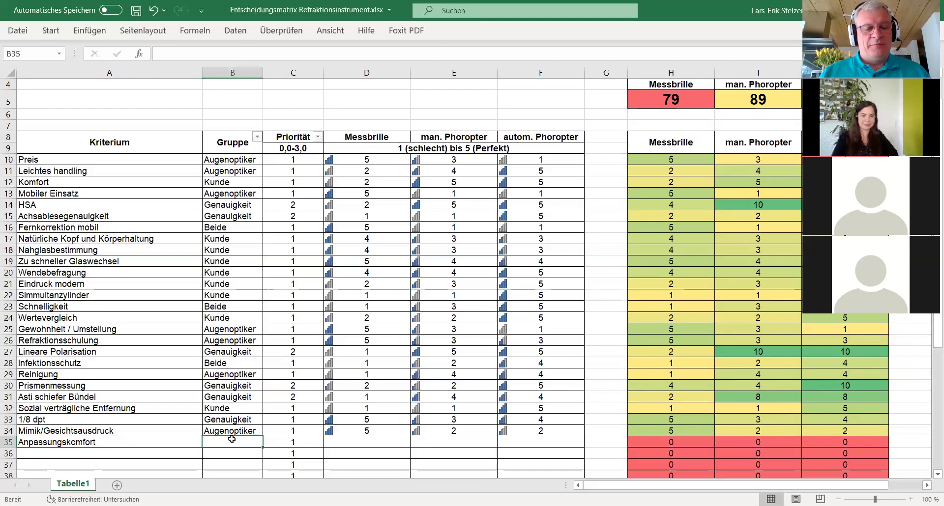
text(Beide)
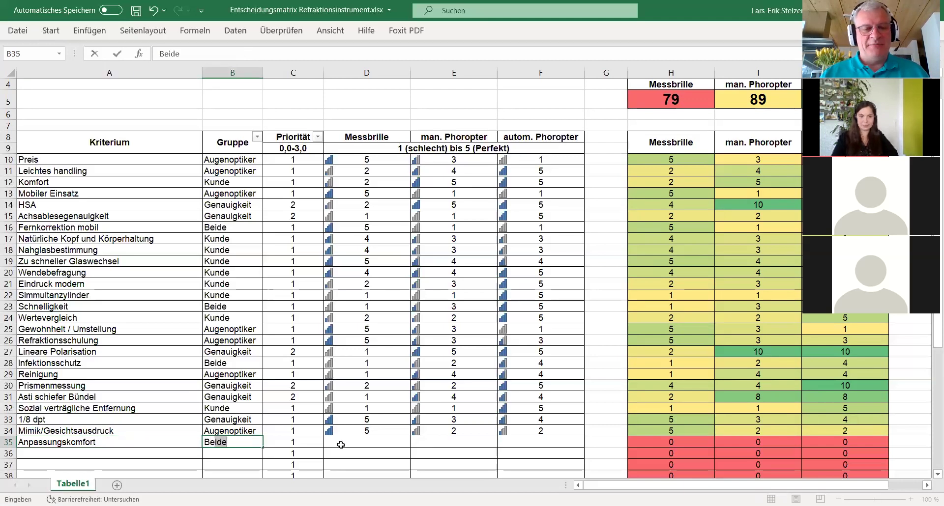
Step: Rate Anpassungskomfort in row 35 with 1 for Messbrille, 3 for man. Phoropter and 5 for autom. Phoropter
click(366, 444)
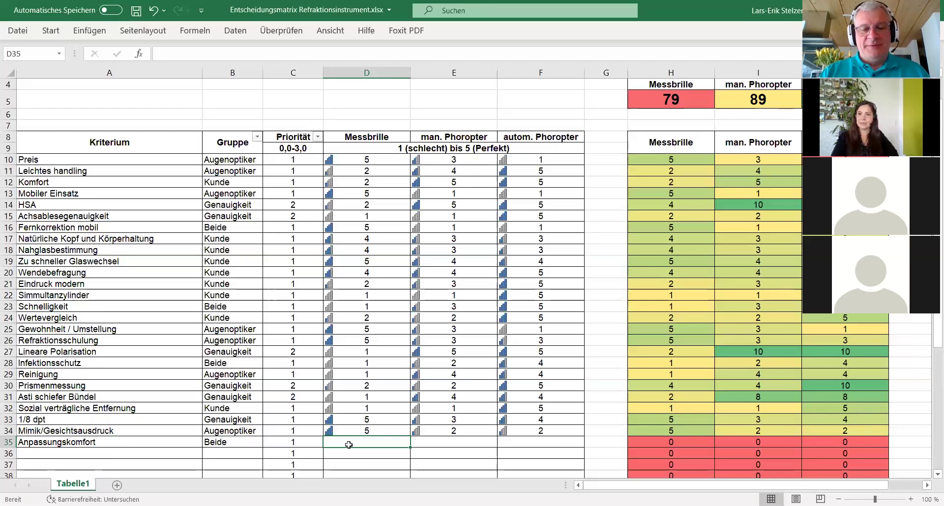
text(1)
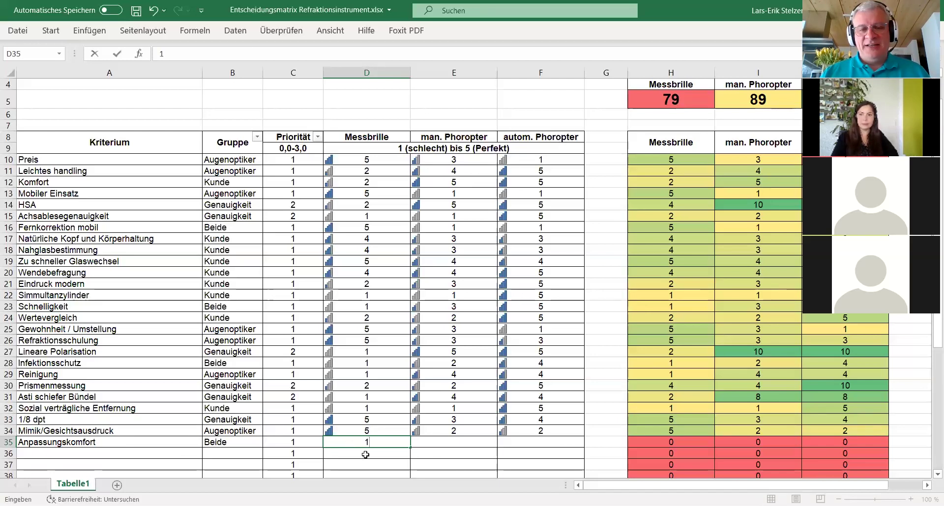
click(442, 445)
click(536, 442)
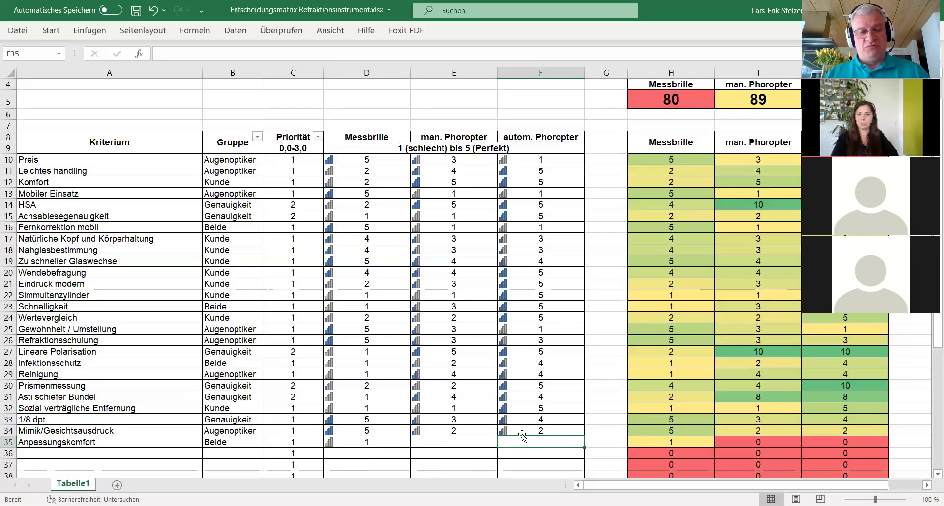
text(5)
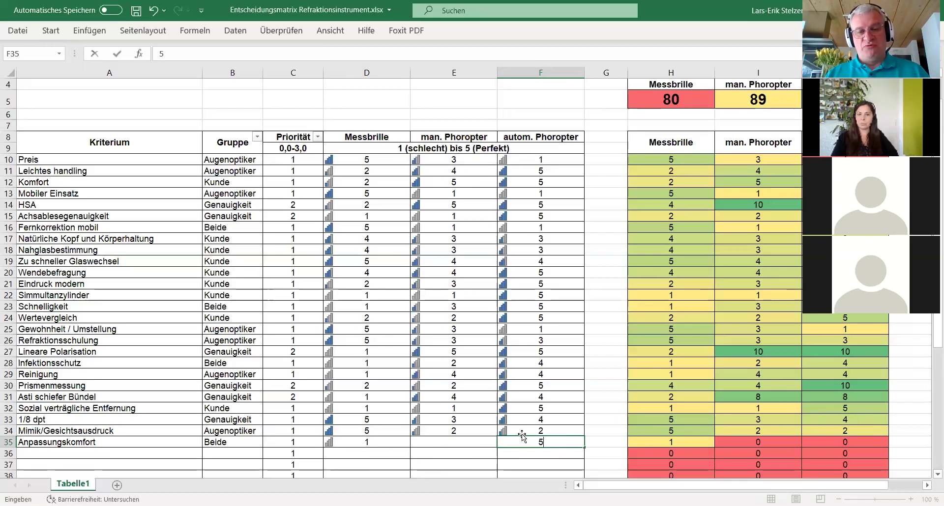
click(451, 444)
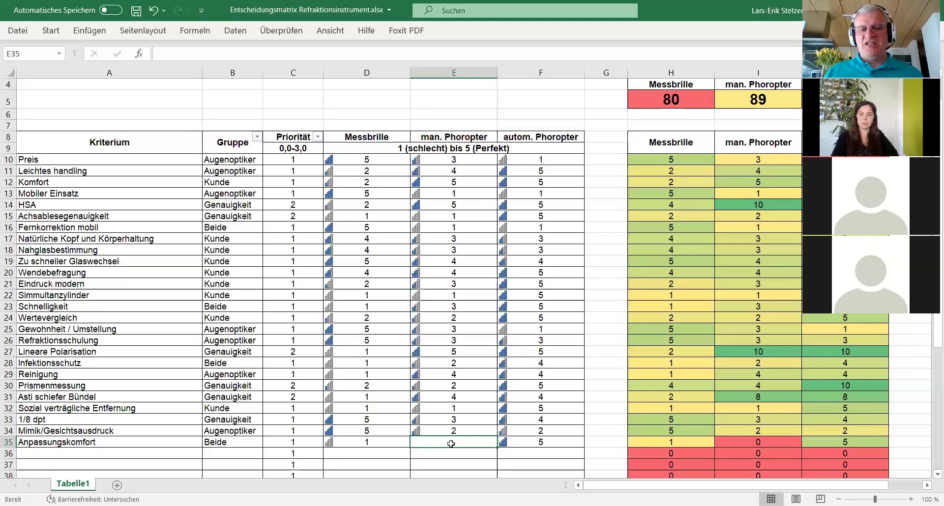
text(3)
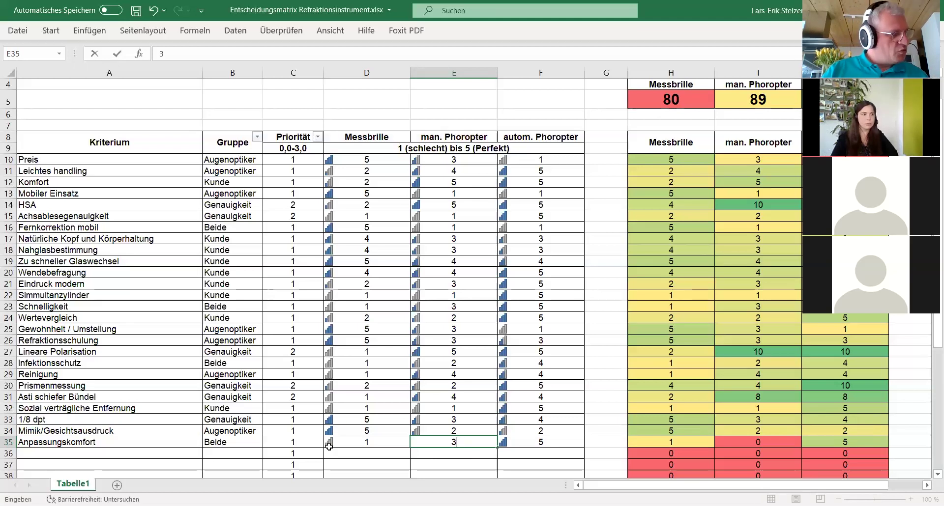
Step: Enter the criterion "Datenverbund" in cell A36 and assign it the group "Augenoptiker"
click(171, 452)
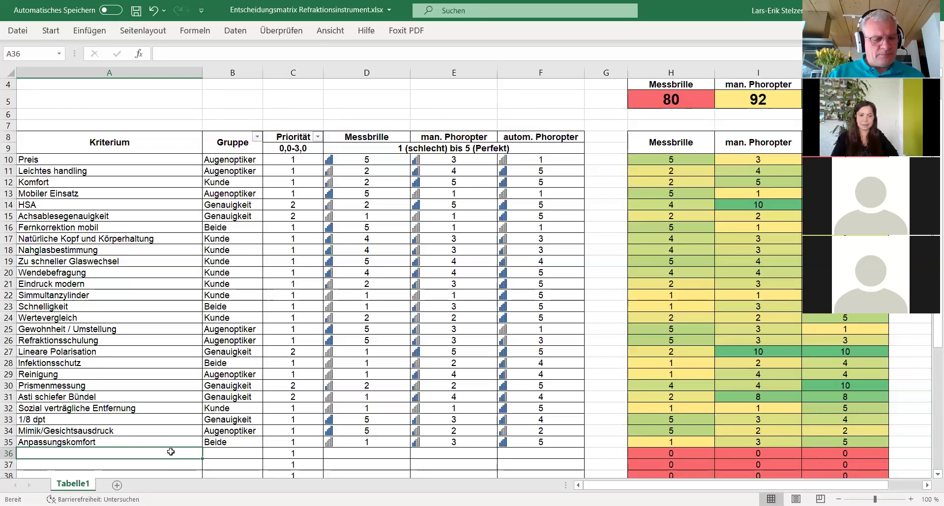
text(Dat)
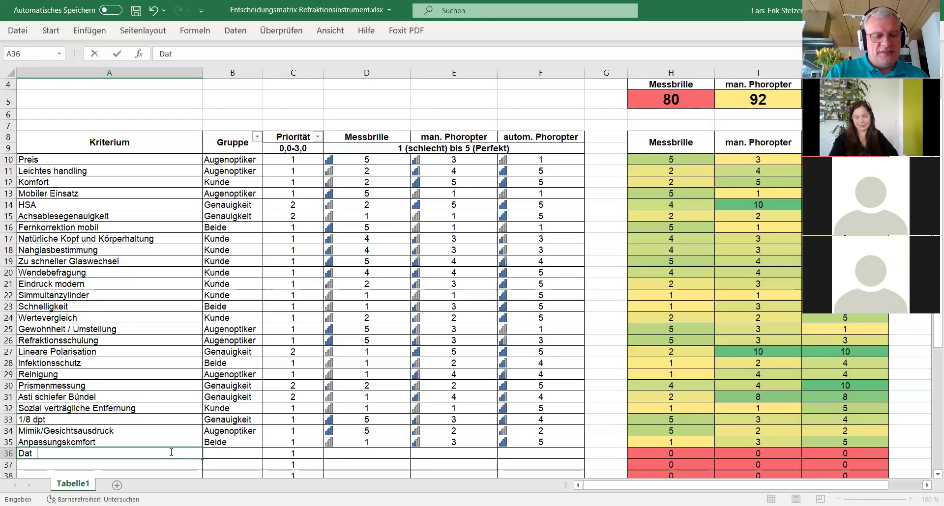
text(enverbun)
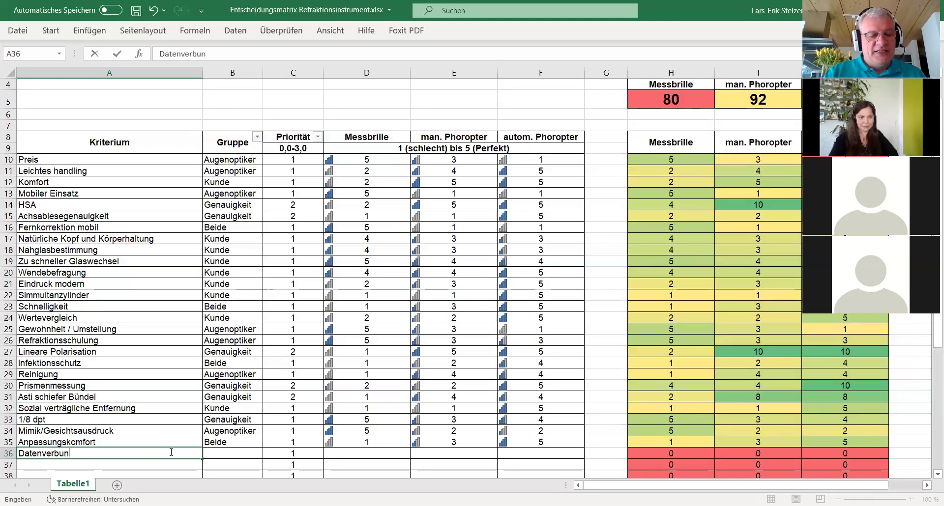
text(d)
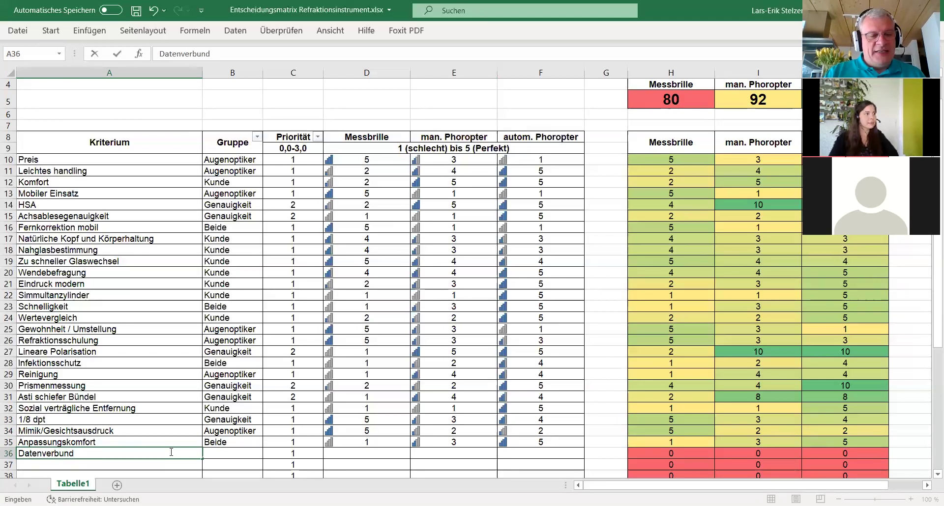
click(238, 456)
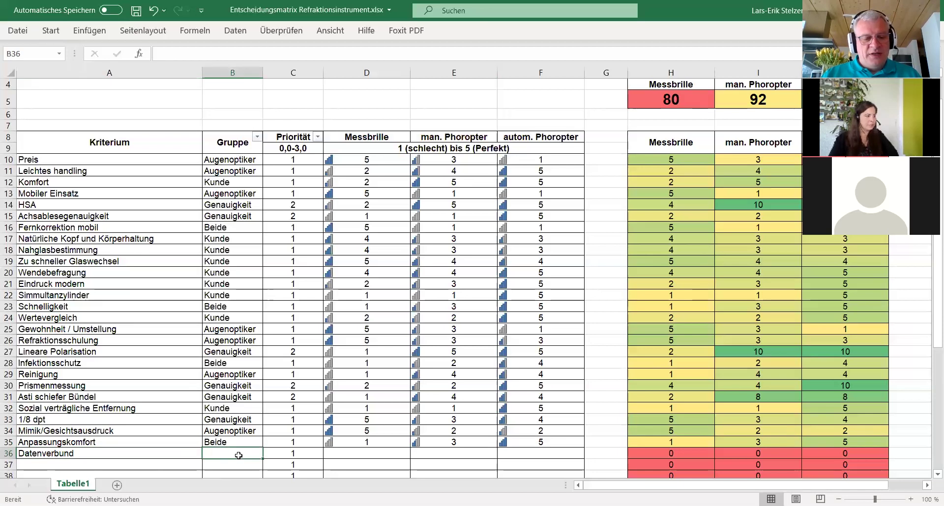
text(A)
Step: Rate Datenverbund in row 36 with 1 for Messbrille, 1 for man. Phoropter and 4 for autom. Phoropter
click(521, 455)
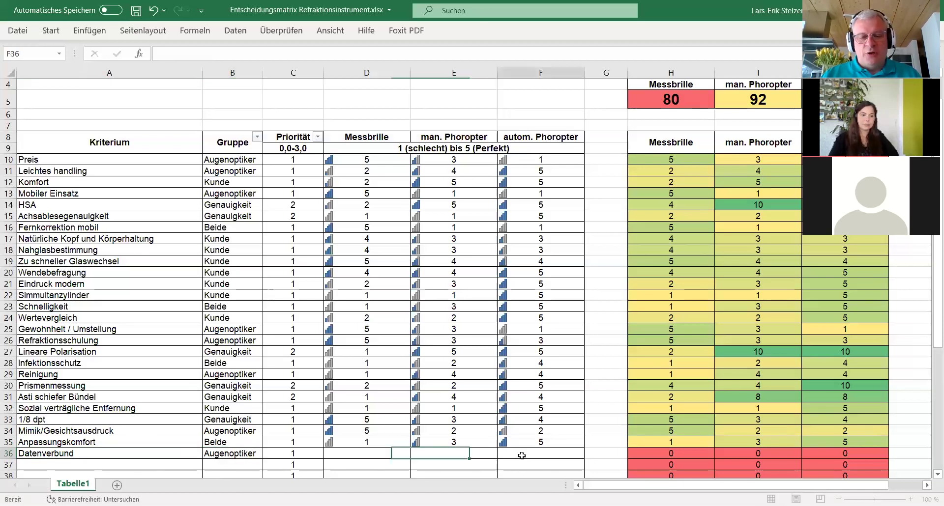
text(5)
click(466, 454)
text(1)
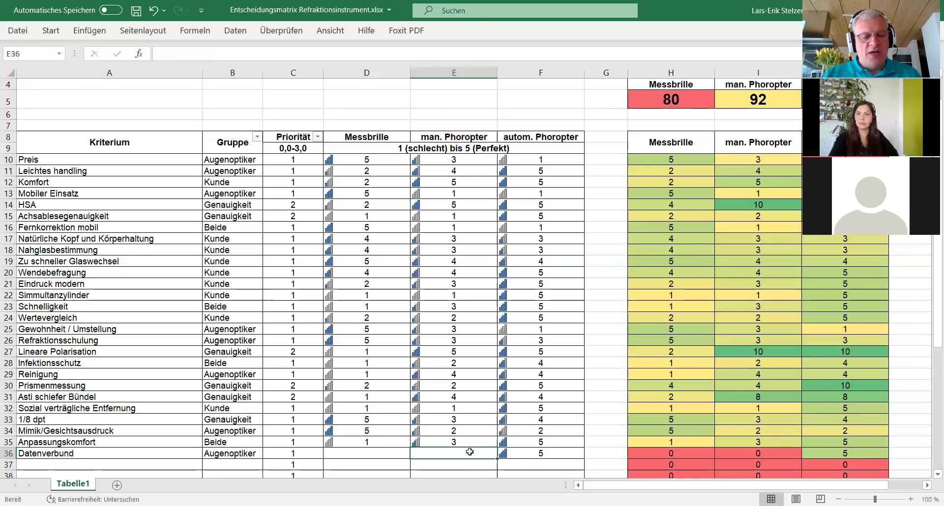
click(386, 453)
text(1)
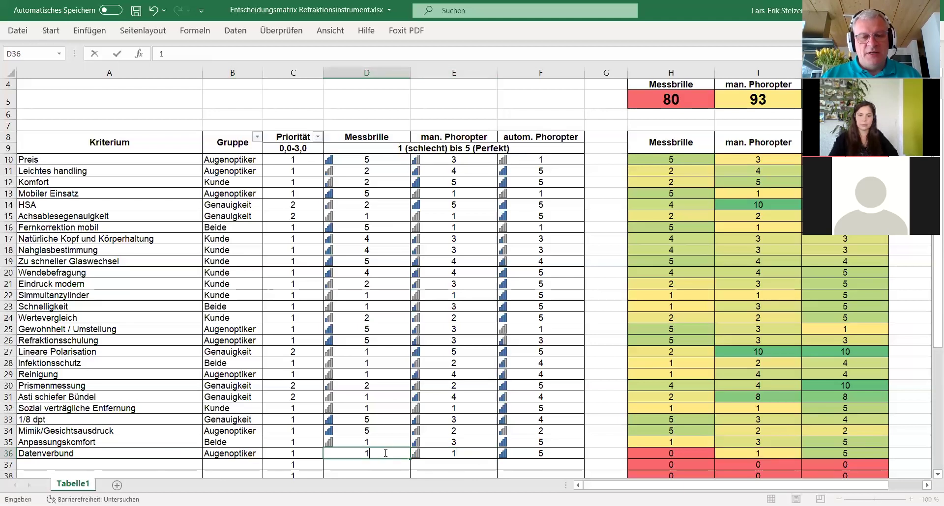
scroll(386, 451, down, 1)
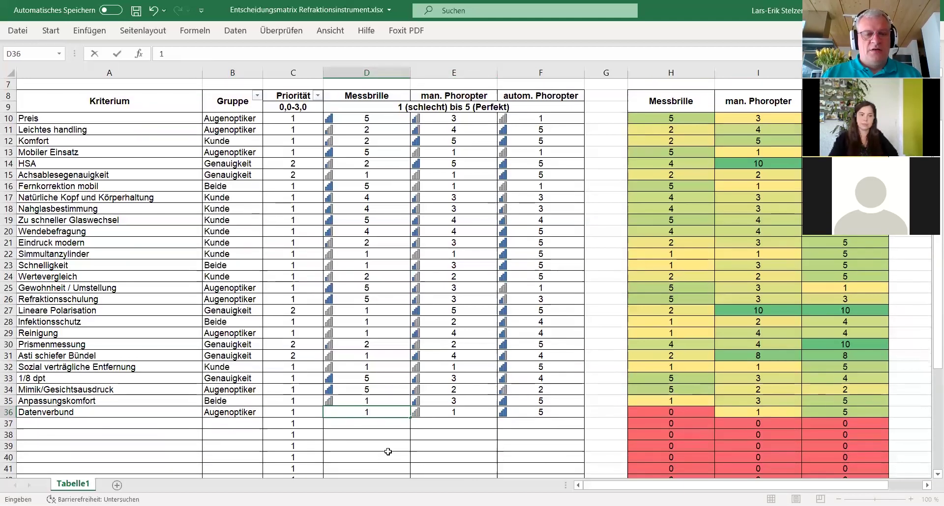
click(558, 412)
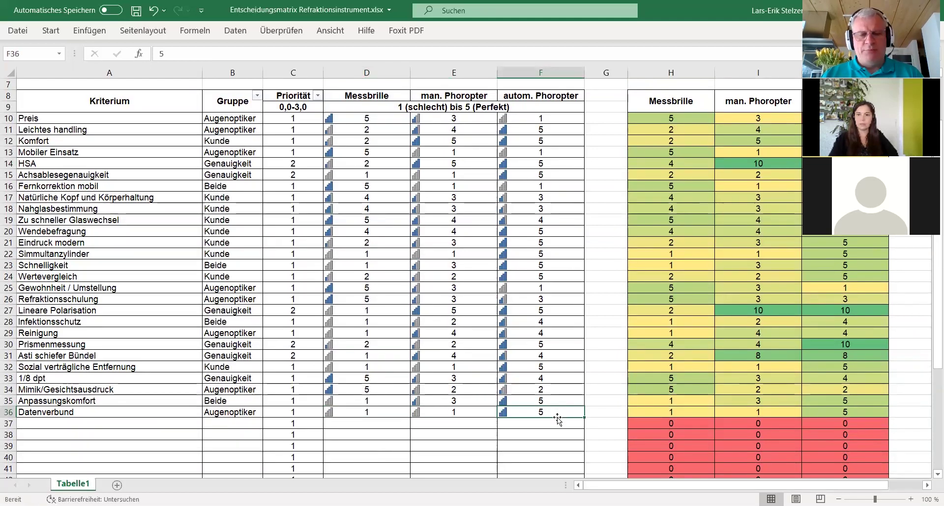
text(4)
Step: Enter the criterion "VOR" in cell A37 and assign it the group "Augenoptiker"
click(119, 425)
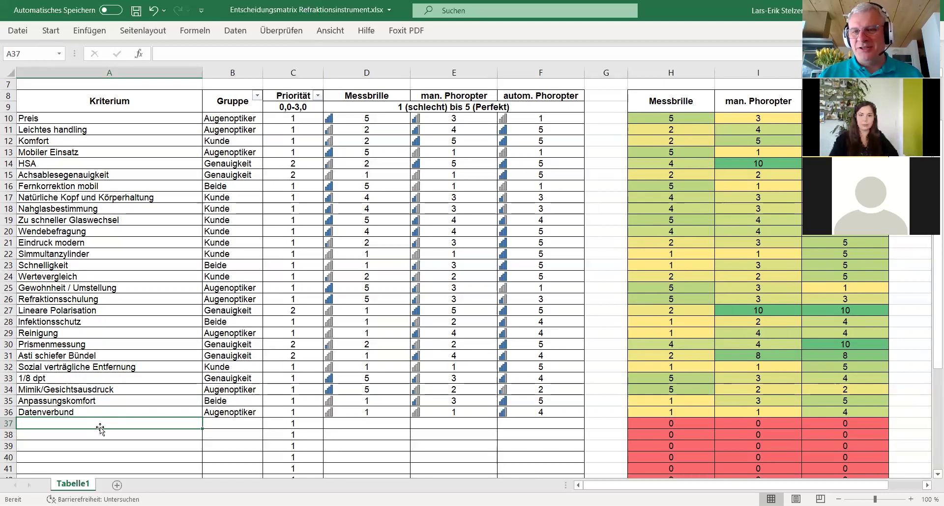
scroll(100, 429, up, 2)
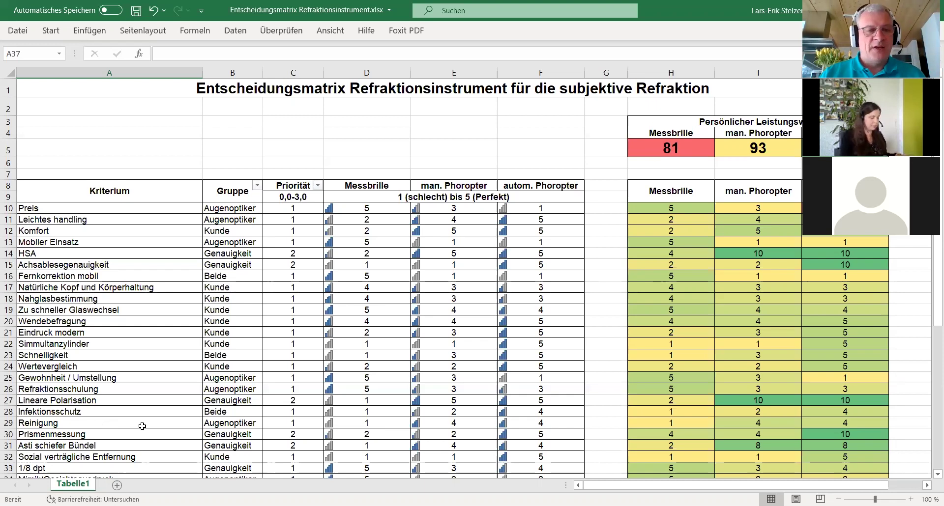
scroll(140, 426, down, 3)
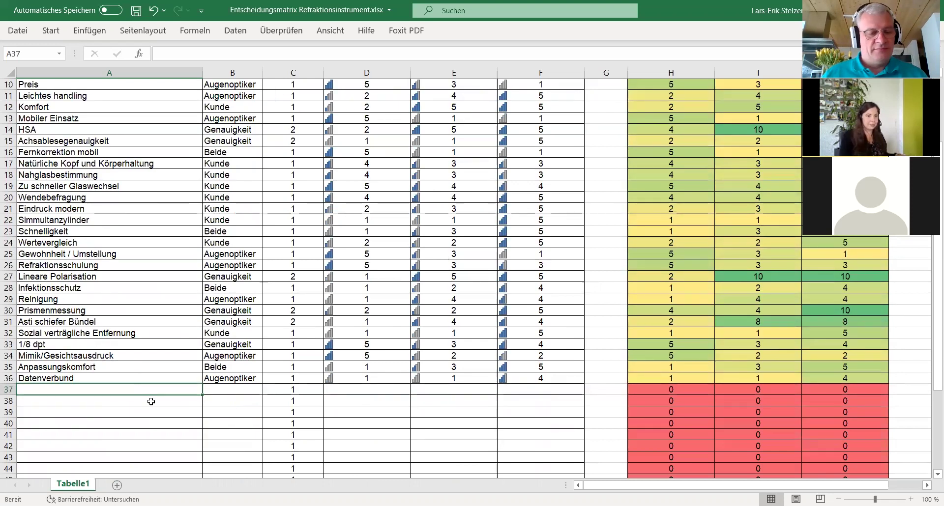
text(VOR)
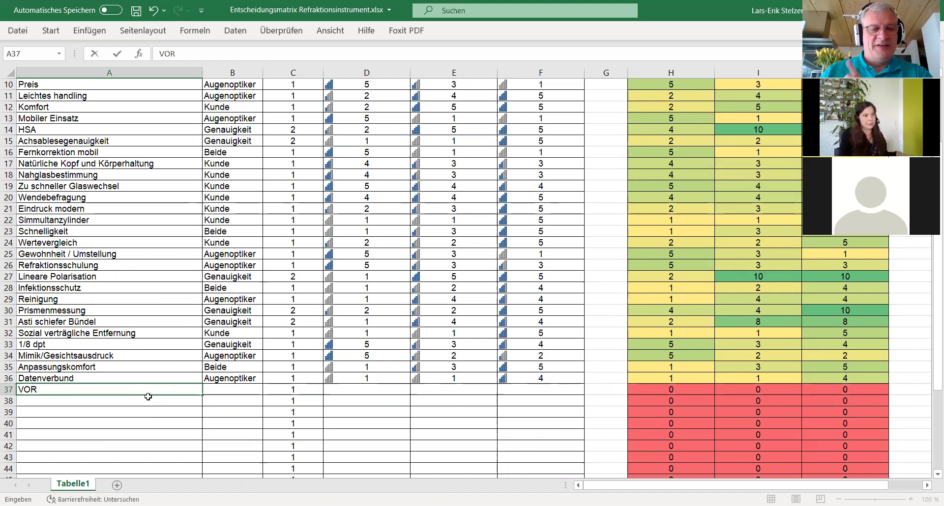
click(226, 391)
text(augenoptiker)
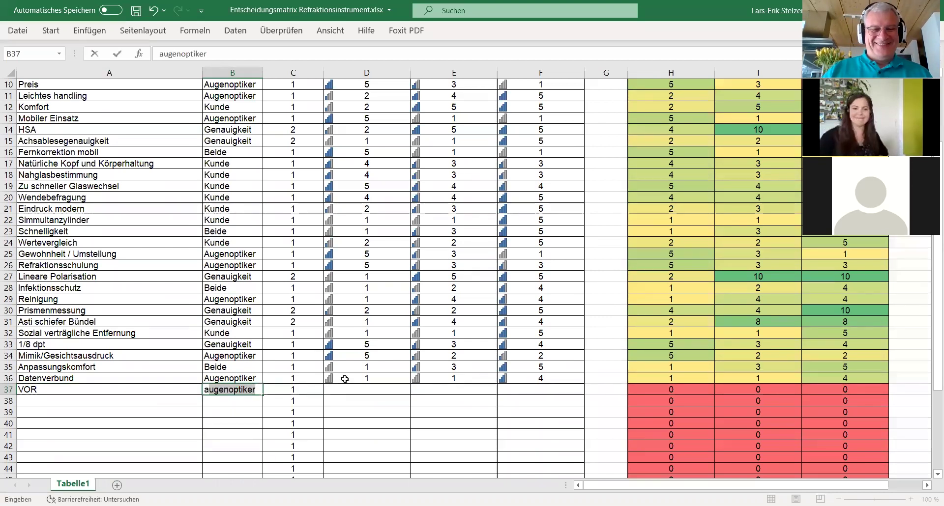
Step: Rate VOR in row 37 with 1 for Messbrille, 4 for man. Phoropter and 4 for autom. Phoropter
click(531, 389)
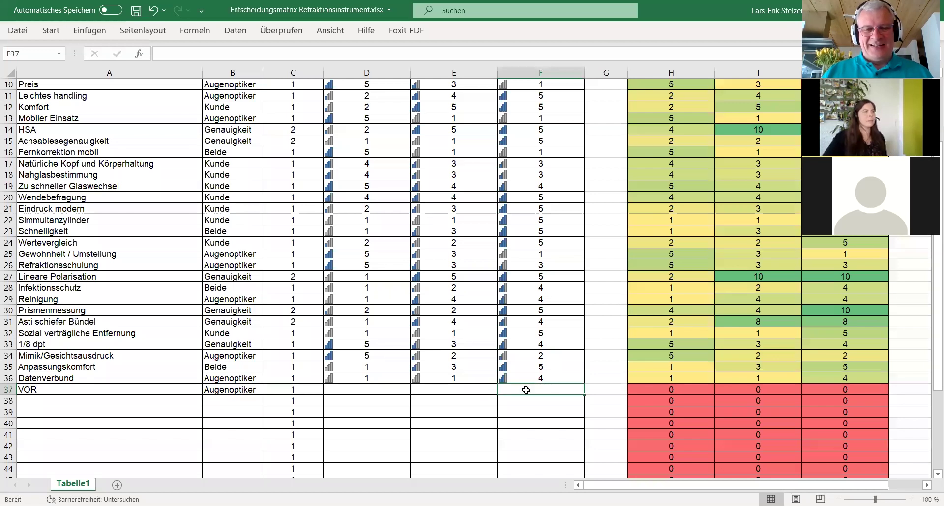
text(4)
click(468, 392)
text(4)
click(376, 391)
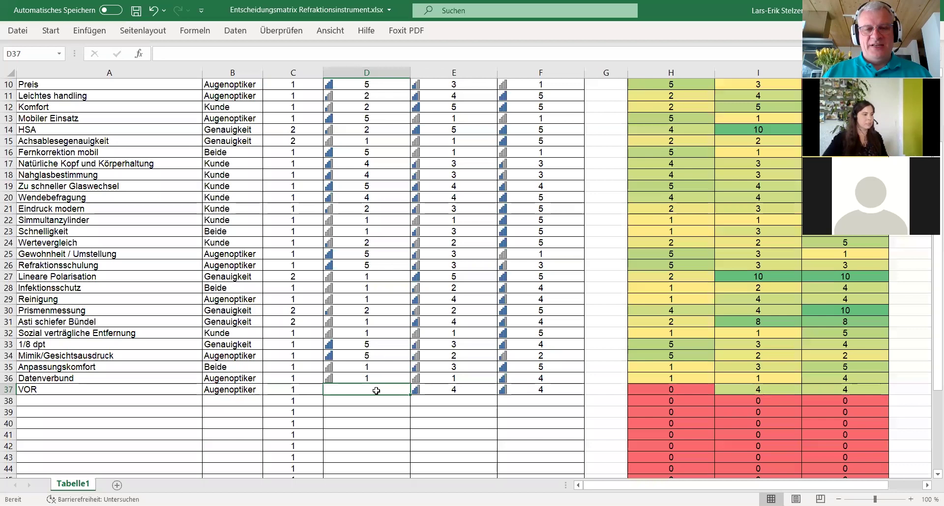
text(1)
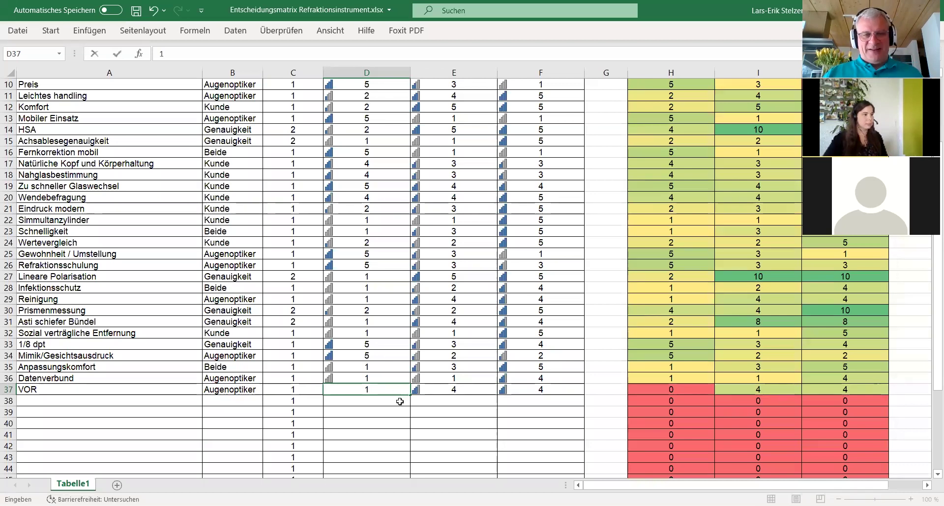
click(400, 401)
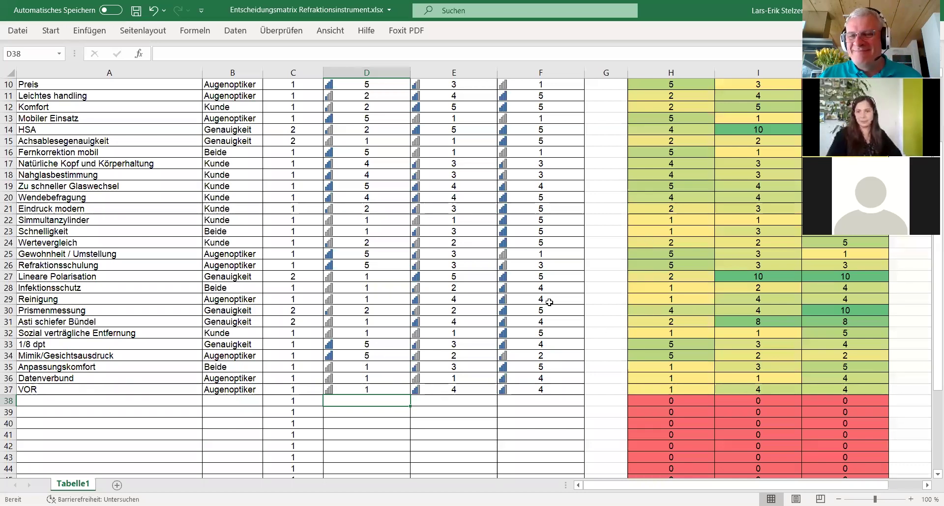
scroll(587, 286, up, 3)
scroll(587, 286, down, 2)
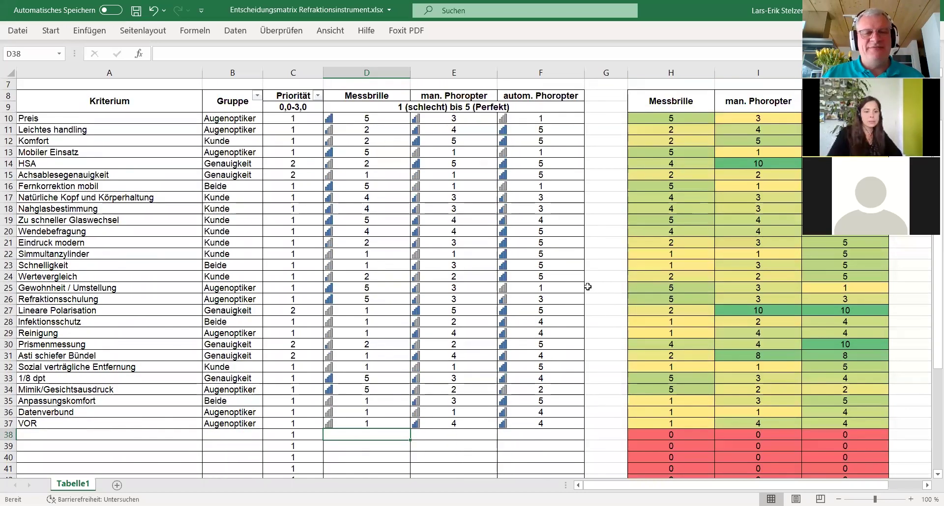